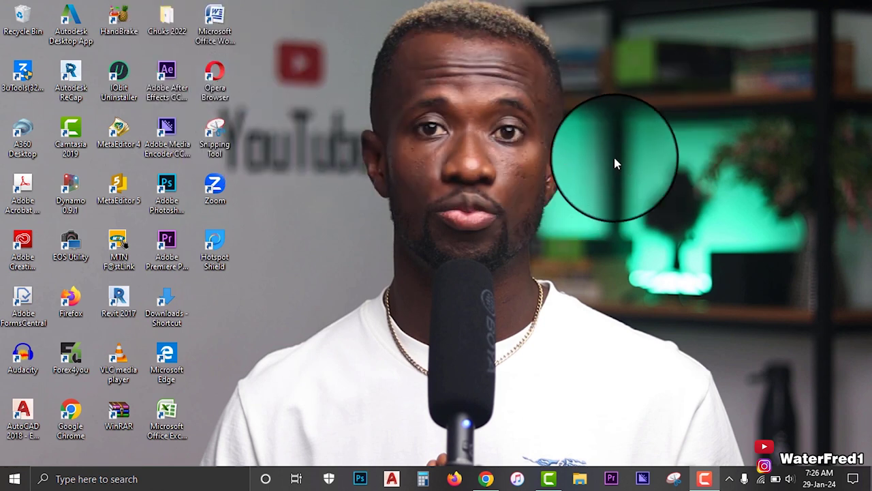
- Switch to Chrome, open quetext.com and enter its search workspace through the site login
{"action": "left_click", "coordinate": [486, 479]}
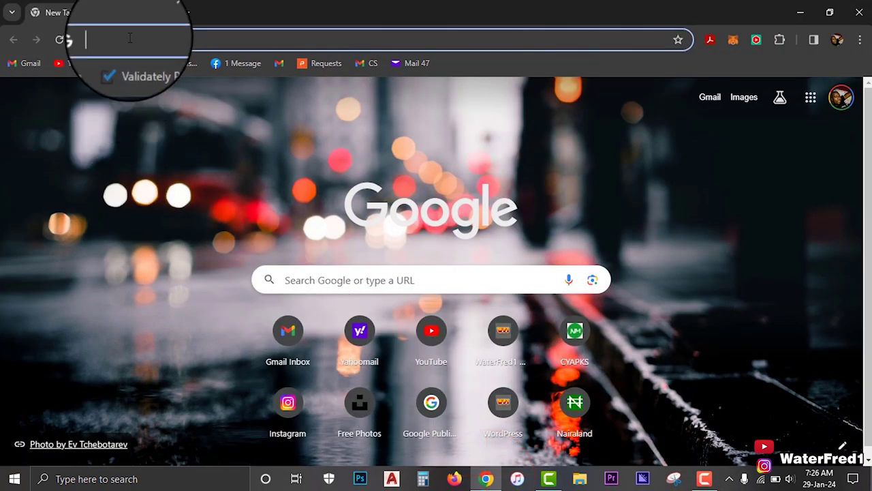
{"action": "type", "text": "q"}
{"action": "key", "text": "Return"}
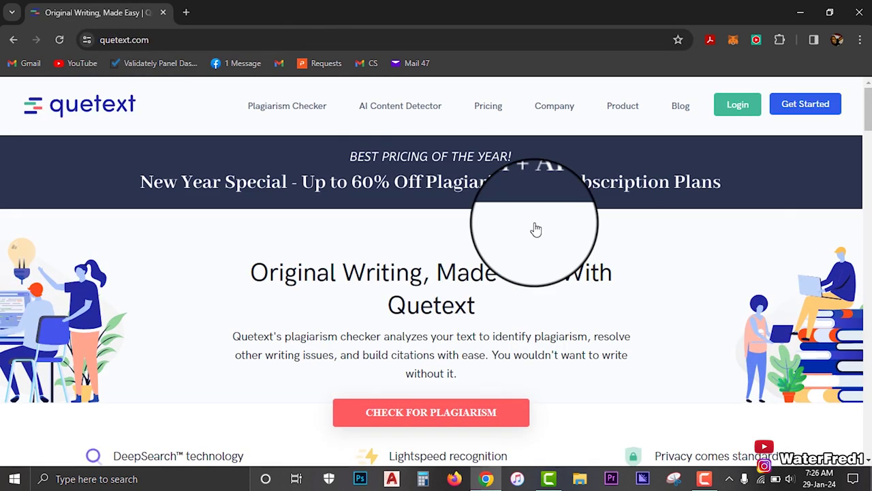
{"action": "left_click", "coordinate": [733, 111]}
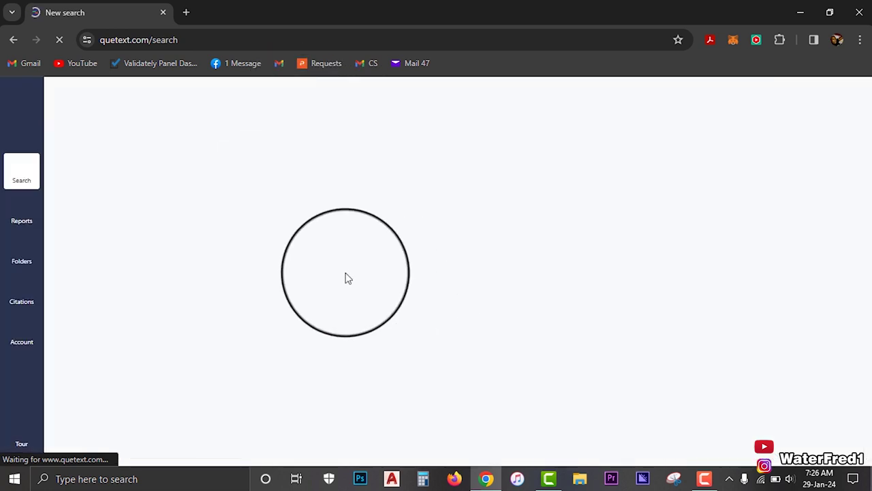
- Open quillbot.com in a second browser tab, loading the site's main page instead of the suggested plagiarism-checker address
{"action": "left_click", "coordinate": [186, 13]}
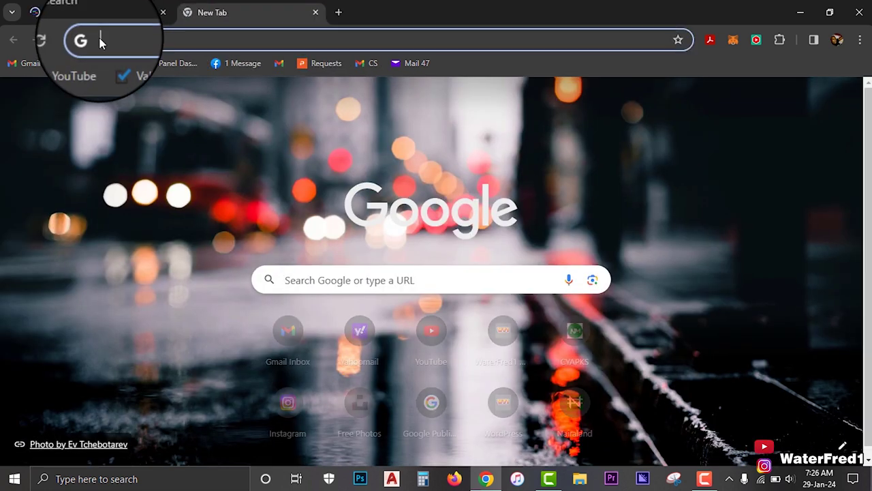
{"action": "type", "text": "q"}
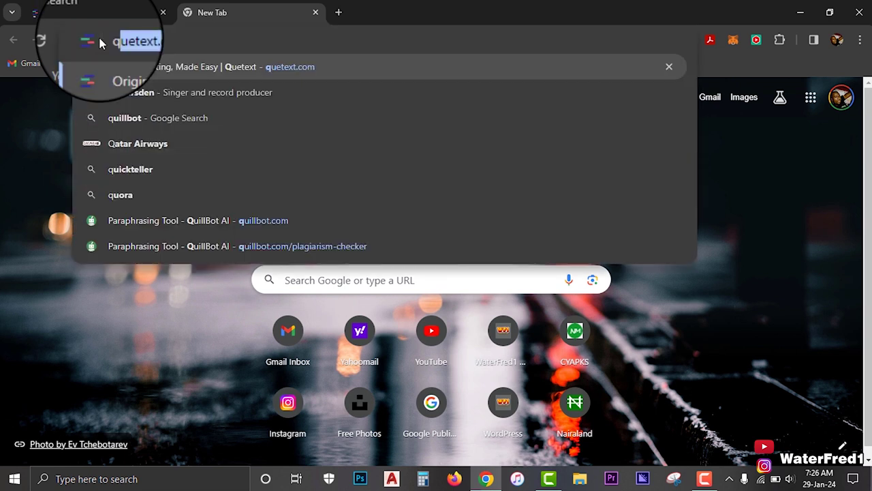
{"action": "type", "text": "ui"}
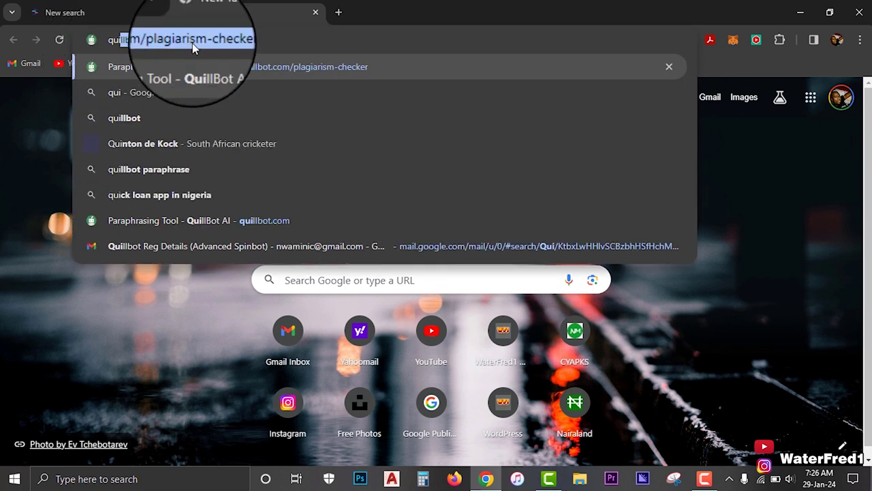
{"action": "left_click", "coordinate": [243, 40]}
{"action": "key", "text": "BackSpace"}
{"action": "key", "text": "BackSpace"}
{"action": "key", "text": "BackSpace"}
{"action": "key", "text": "BackSpace"}
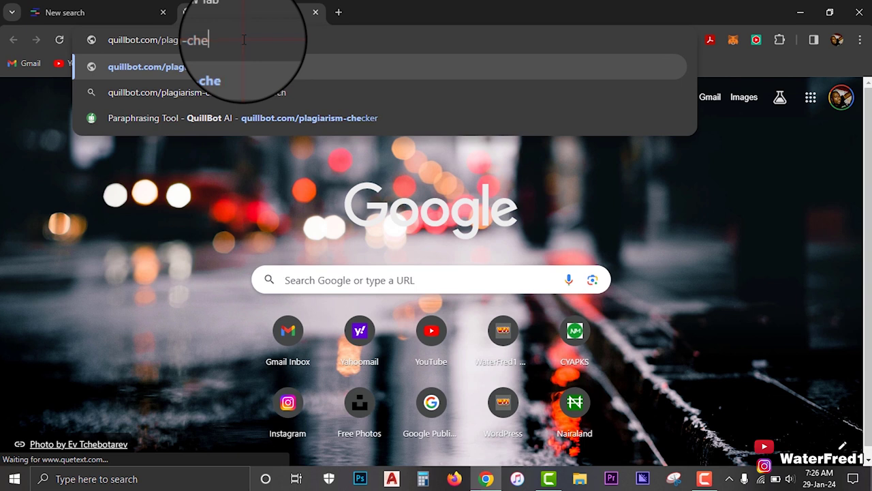
{"action": "key", "text": "BackSpace"}
{"action": "key", "text": "BackSpace"}
{"action": "key", "text": "BackSpace"}
{"action": "key", "text": "BackSpace"}
{"action": "key", "text": "BackSpace"}
{"action": "key", "text": "BackSpace"}
{"action": "key", "text": "BackSpace"}
{"action": "key", "text": "BackSpace"}
{"action": "key", "text": "BackSpace"}
{"action": "key", "text": "BackSpace"}
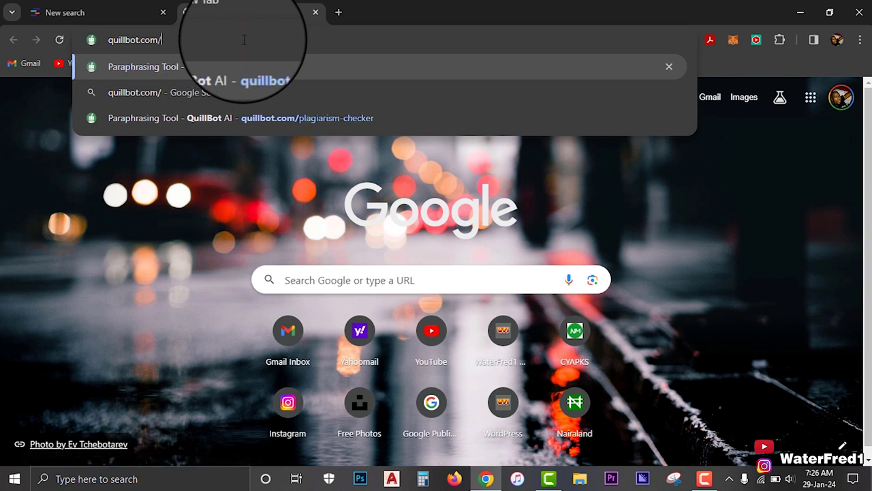
{"action": "key", "text": "Return"}
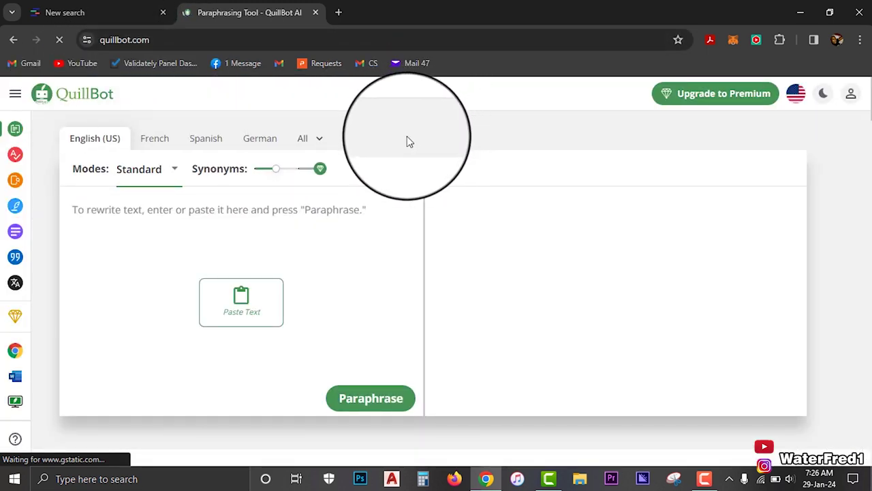
{"action": "left_click", "coordinate": [116, 12]}
{"action": "left_click", "coordinate": [237, 12]}
{"action": "left_click", "coordinate": [95, 11]}
{"action": "left_click", "coordinate": [204, 12]}
{"action": "left_click", "coordinate": [119, 12]}
{"action": "left_click", "coordinate": [257, 9]}
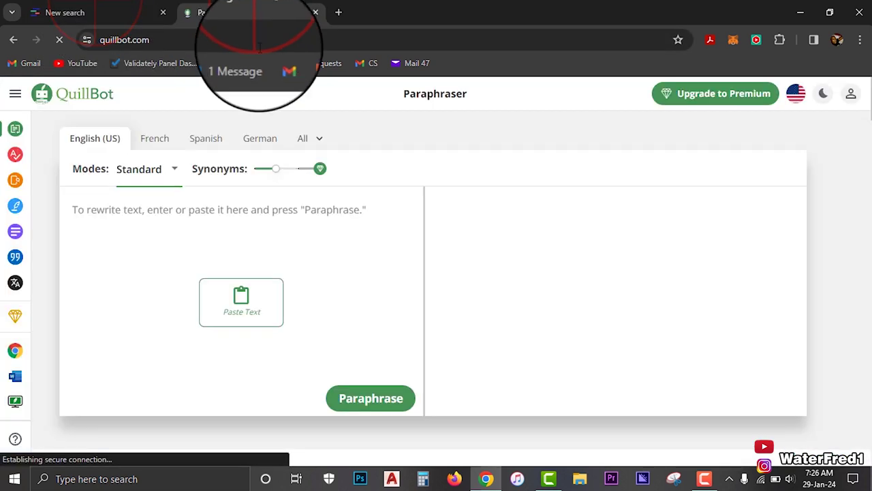
- Add a blank third browser tab, look over the QuillBot and Quetext pages, and return to the blank tab
{"action": "left_click", "coordinate": [339, 13]}
{"action": "left_click", "coordinate": [253, 12]}
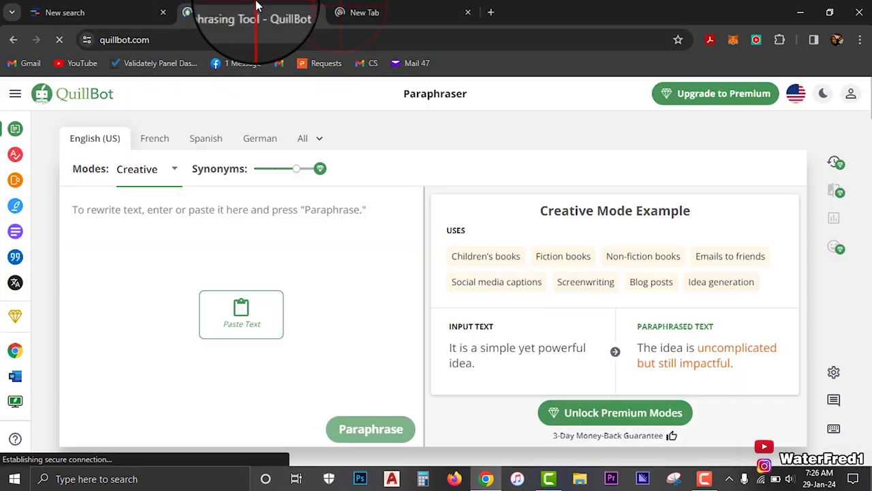
{"action": "left_click", "coordinate": [117, 12]}
{"action": "left_click", "coordinate": [389, 289]}
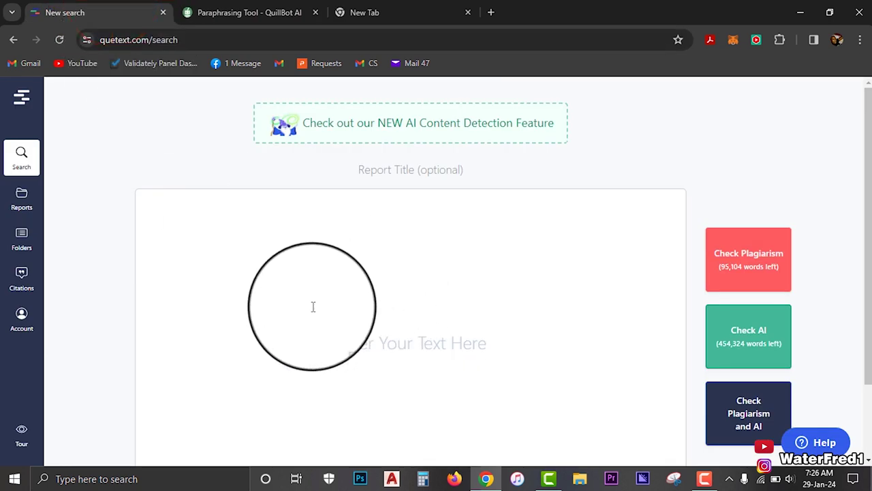
{"action": "key", "text": "ctrl+3"}
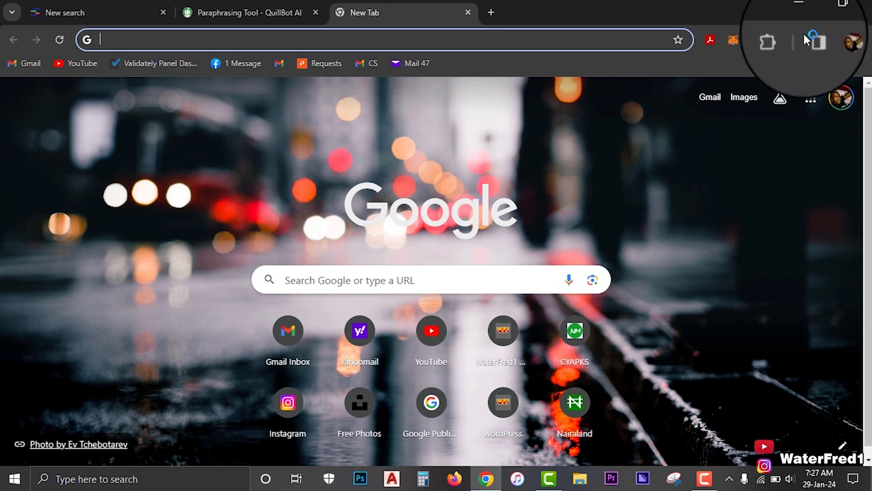
- Search Google for "iphone 15" in the blank tab
{"action": "left_click", "coordinate": [801, 14]}
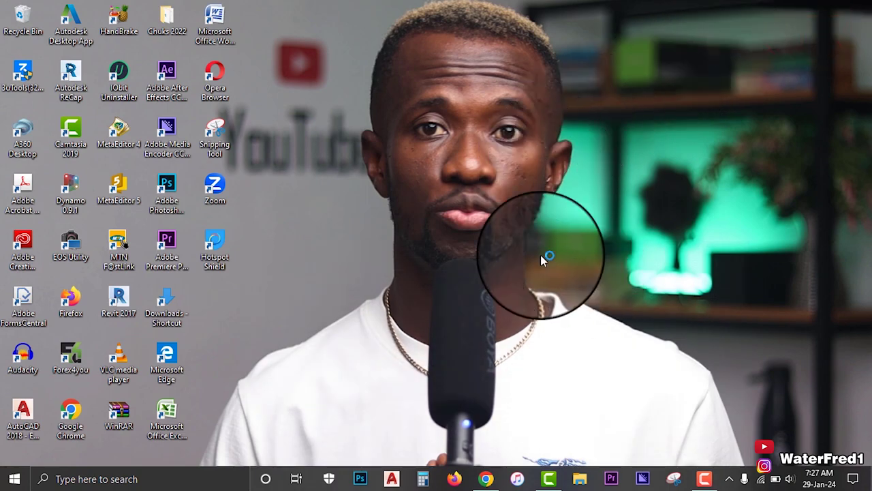
{"action": "left_click", "coordinate": [492, 479]}
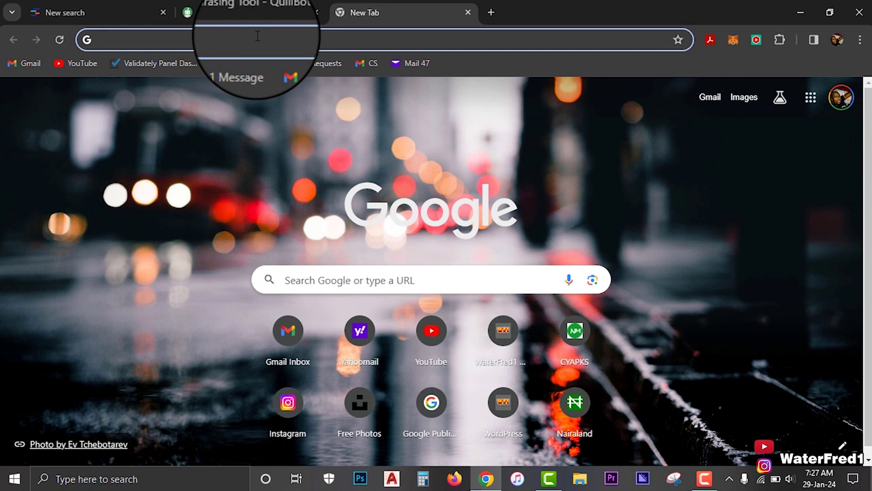
{"action": "type", "text": "ip"}
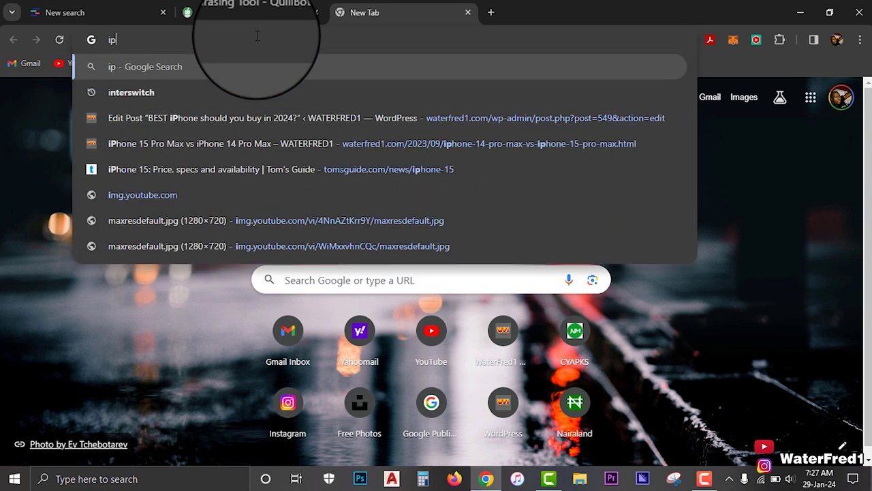
{"action": "type", "text": "hone"}
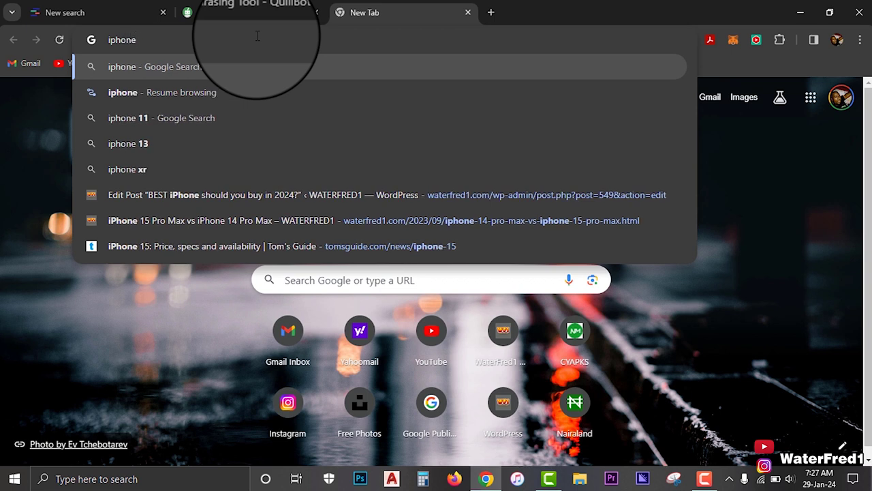
{"action": "type", "text": " 1"}
{"action": "key", "text": "Return"}
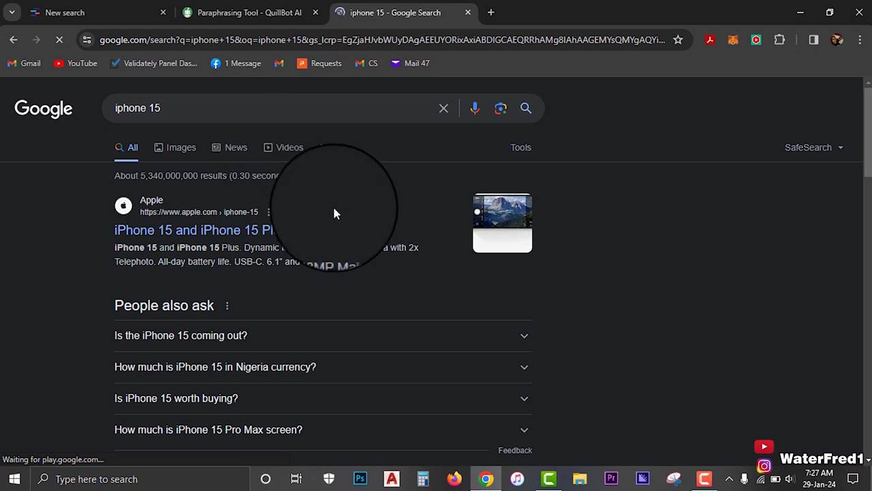
{"action": "scroll", "coordinate": [256, 179], "scroll_direction": "down", "scroll_amount": 1}
{"action": "scroll", "coordinate": [249, 184], "scroll_direction": "up", "scroll_amount": 1}
{"action": "right_click", "coordinate": [245, 229]}
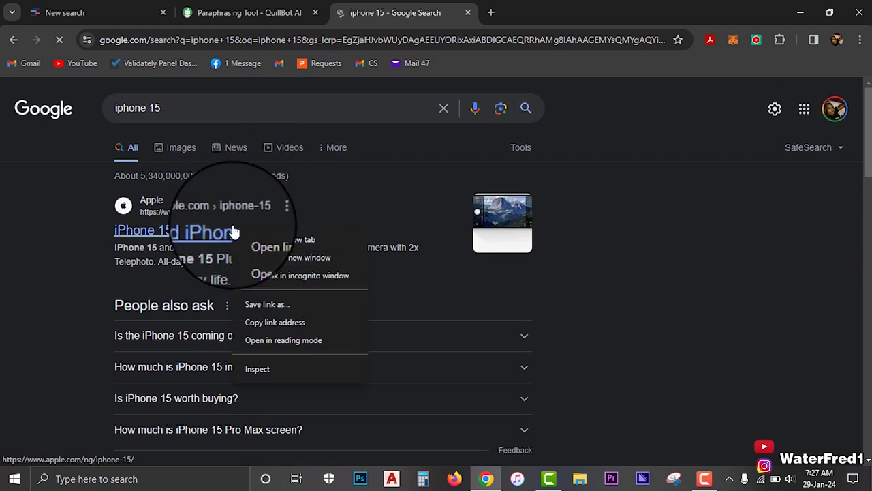
{"action": "key", "text": "Escape"}
{"action": "scroll", "coordinate": [373, 259], "scroll_direction": "down", "scroll_amount": 3}
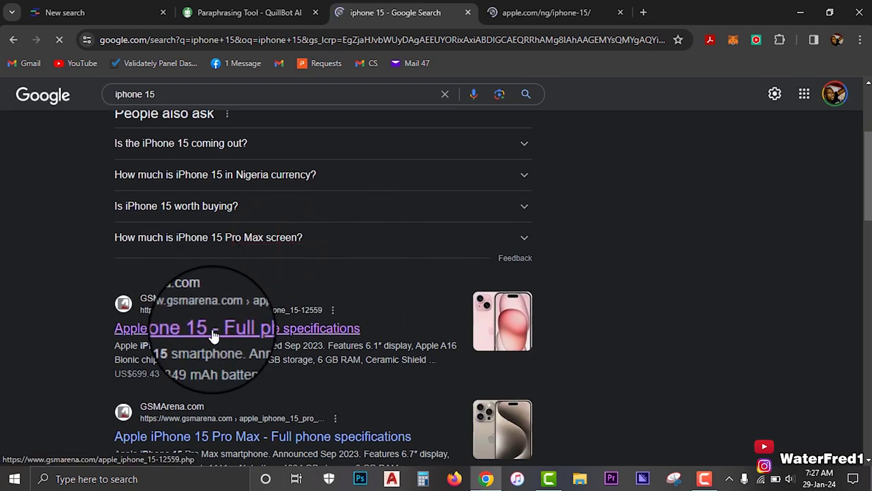
{"action": "right_click", "coordinate": [213, 328]}
{"action": "left_click", "coordinate": [260, 196]}
{"action": "scroll", "coordinate": [287, 259], "scroll_direction": "down", "scroll_amount": 3}
{"action": "right_click", "coordinate": [274, 246]}
{"action": "left_click", "coordinate": [283, 252]}
{"action": "right_click", "coordinate": [196, 337]}
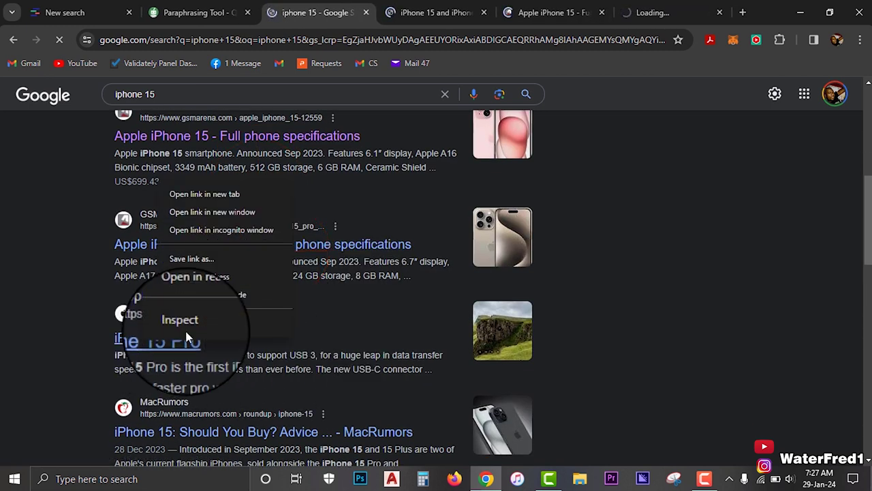
{"action": "left_click", "coordinate": [199, 197]}
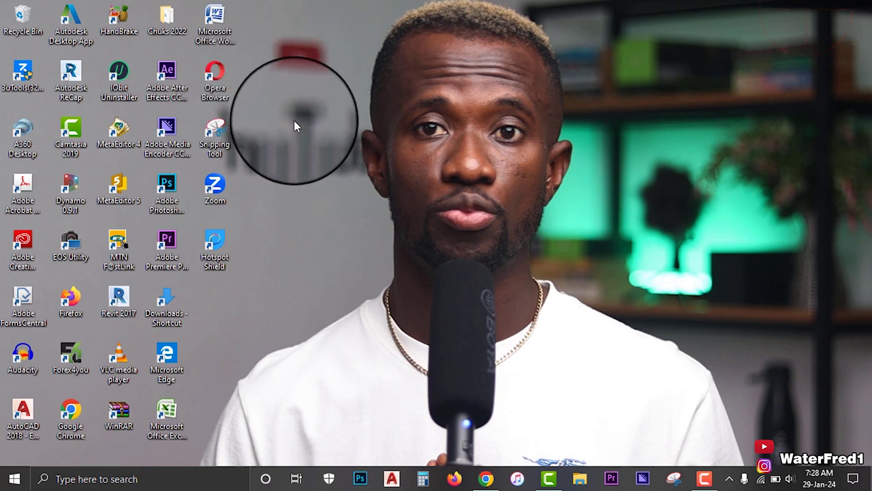
- Create a new Microsoft Word document on the Windows desktop and name it "iPone 15 article"
{"action": "right_click", "coordinate": [286, 229]}
{"action": "mouse_move", "coordinate": [315, 270]}
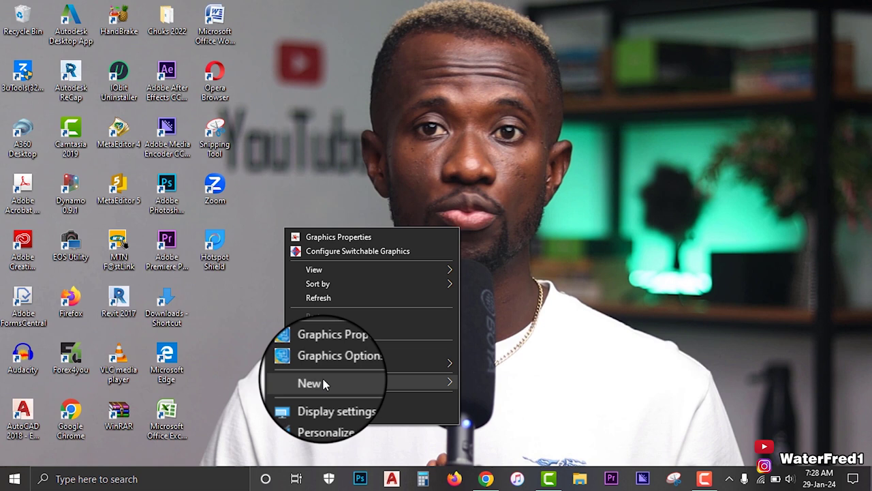
{"action": "mouse_move", "coordinate": [326, 384]}
{"action": "left_click", "coordinate": [270, 318]}
{"action": "key", "text": "BackSpace"}
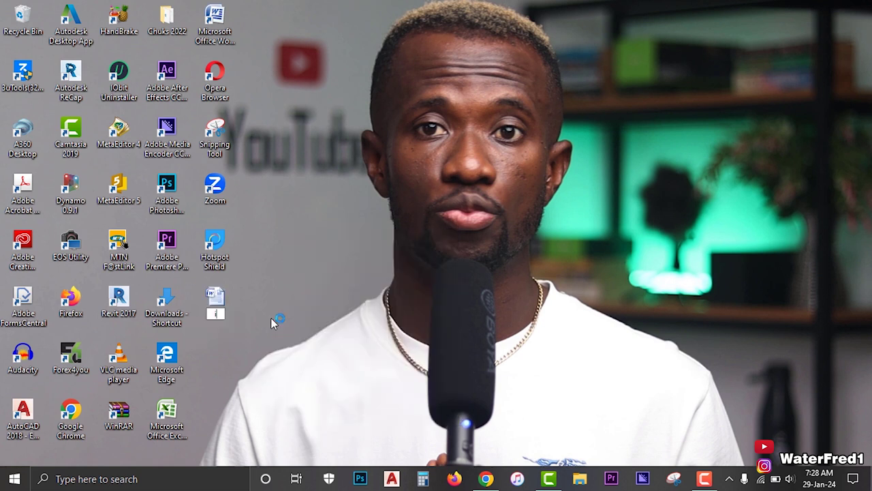
{"action": "type", "text": "iPone 15 ar"}
{"action": "type", "text": "ticle"}
{"action": "key", "text": "Return"}
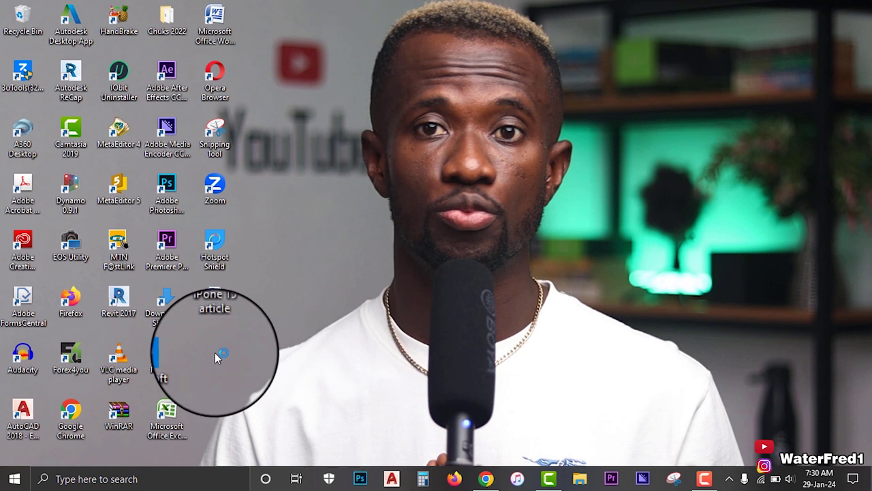
- Create a new text document on the desktop named "iPhone 15 article" and refresh the desktop
{"action": "right_click", "coordinate": [232, 350]}
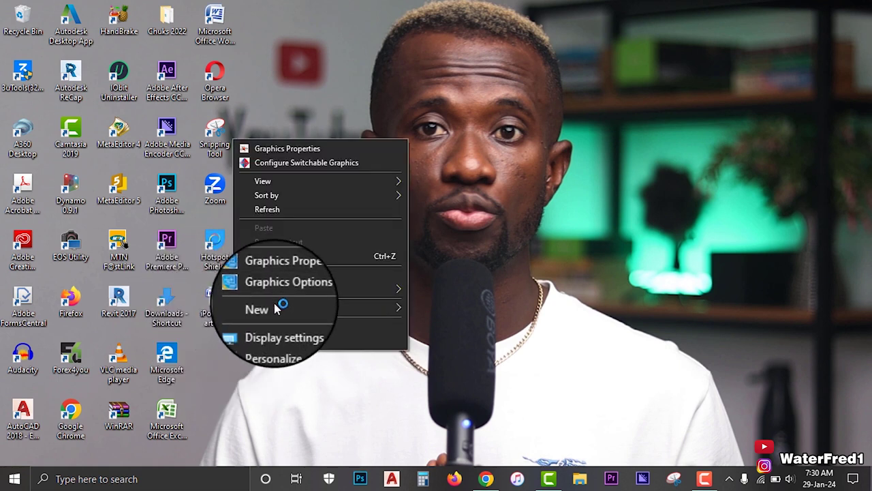
{"action": "mouse_move", "coordinate": [279, 308]}
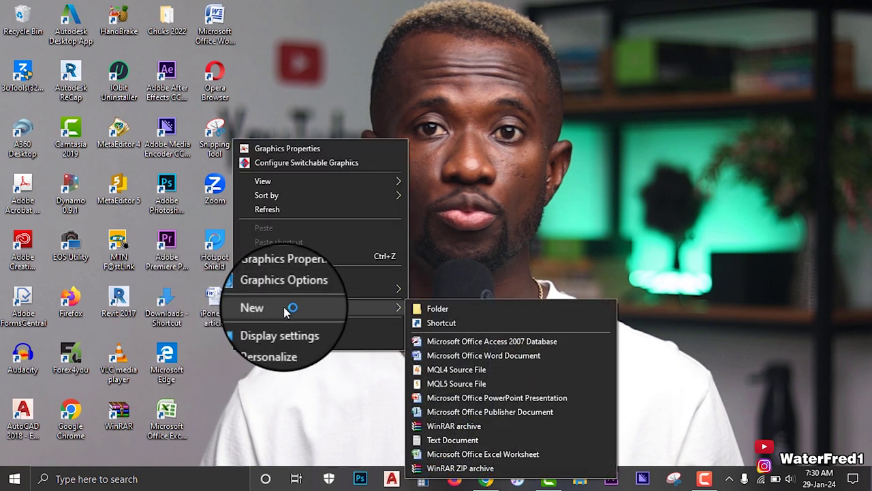
{"action": "left_click", "coordinate": [439, 445]}
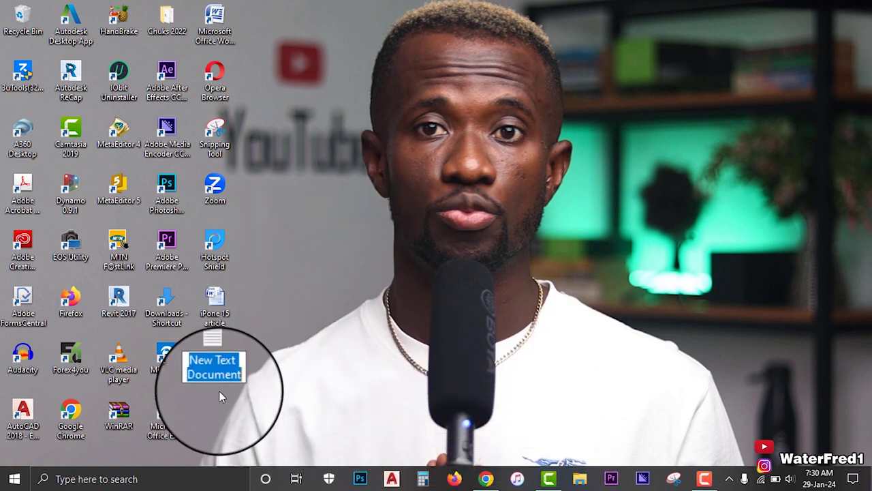
{"action": "type", "text": "iPho"}
{"action": "type", "text": "1"}
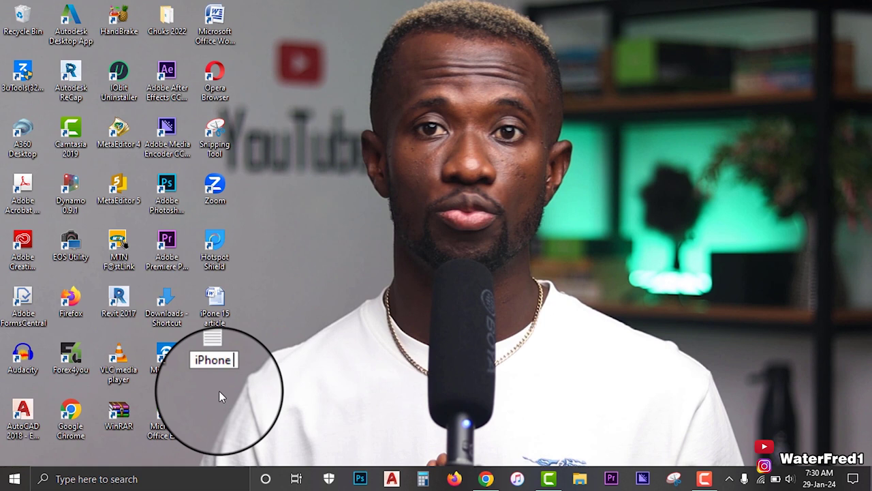
{"action": "type", "text": "5 article"}
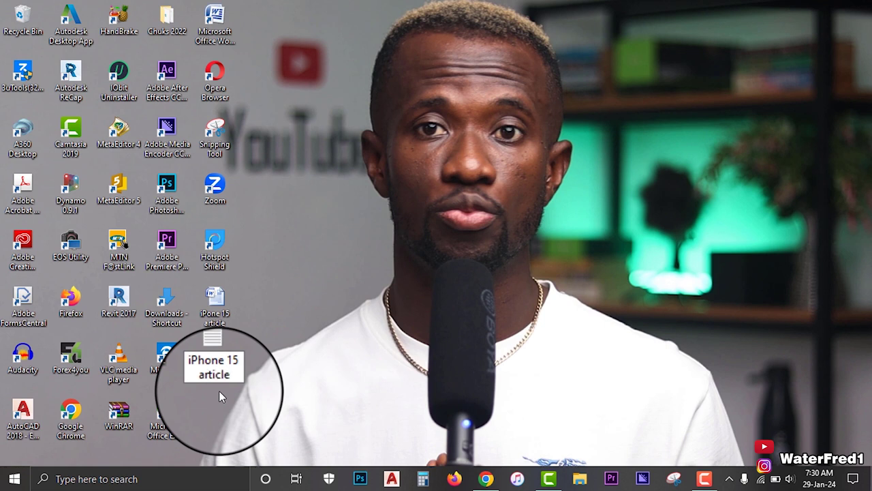
{"action": "key", "text": "Return"}
{"action": "right_click", "coordinate": [315, 310]}
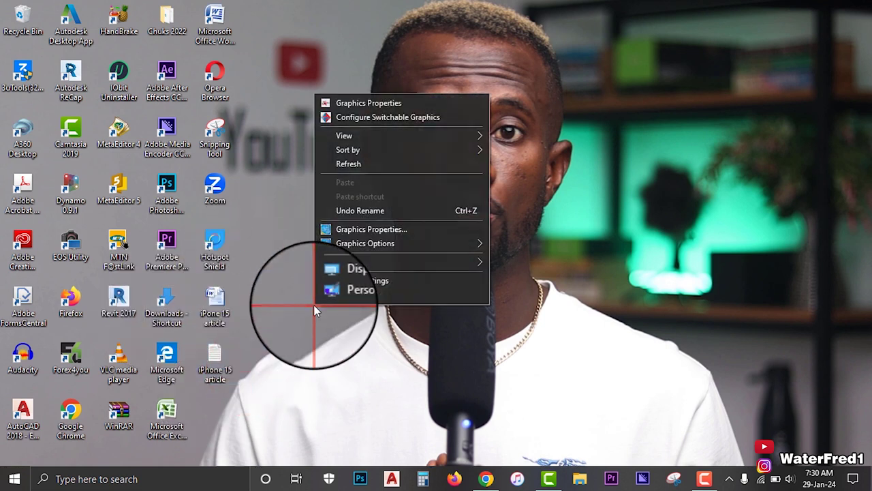
{"action": "left_click", "coordinate": [354, 162]}
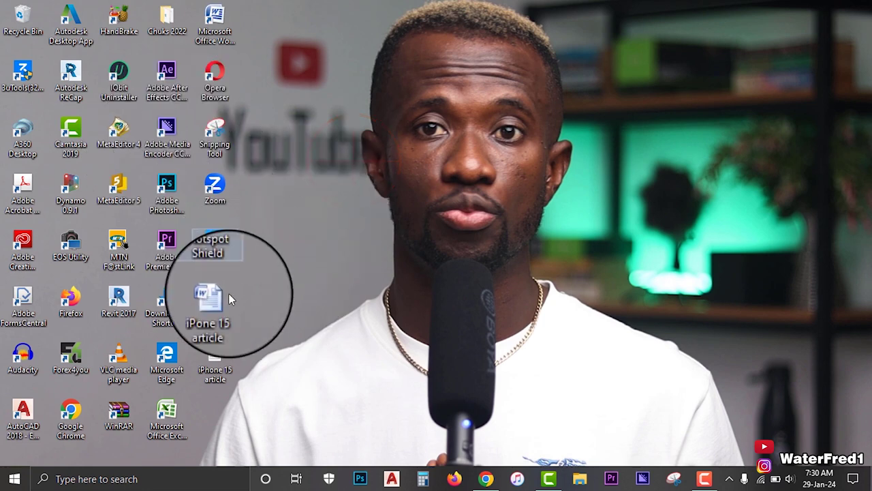
{"action": "left_click", "coordinate": [485, 480]}
{"action": "scroll", "coordinate": [407, 245], "scroll_direction": "down", "scroll_amount": 15}
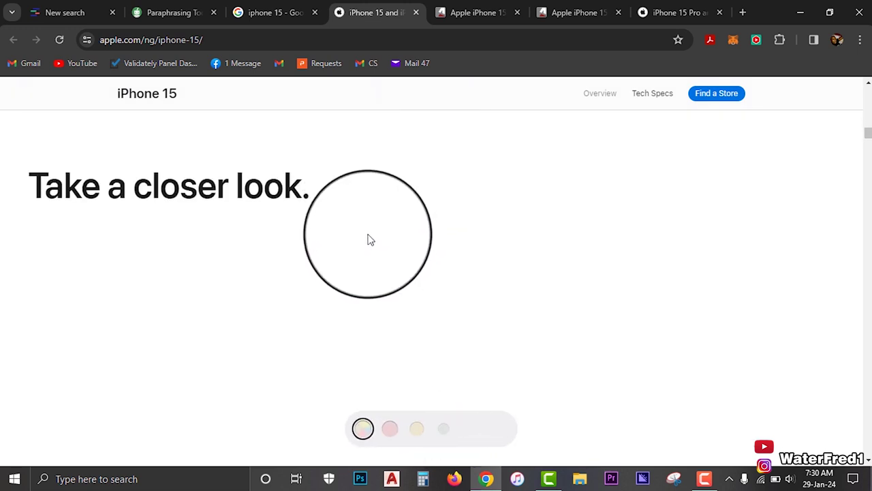
{"action": "key", "text": "ctrl+9"}
{"action": "scroll", "coordinate": [440, 232], "scroll_direction": "down", "scroll_amount": 10}
{"action": "scroll", "coordinate": [436, 232], "scroll_direction": "down", "scroll_amount": 8}
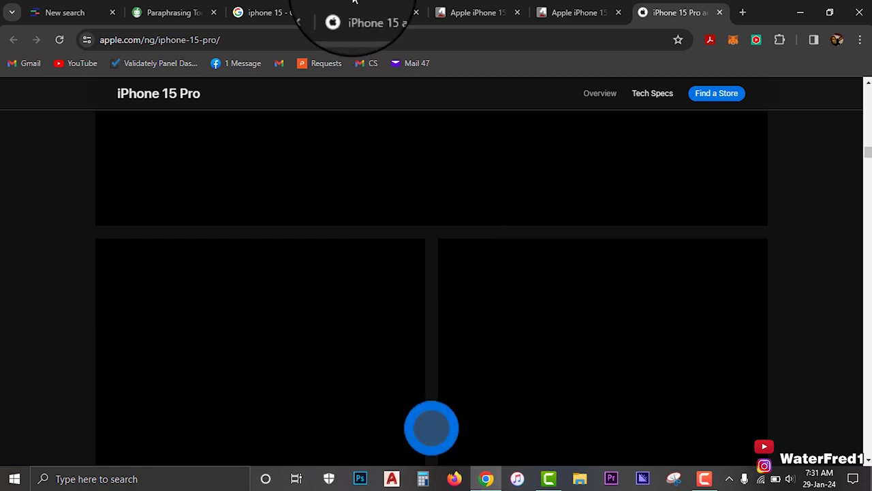
{"action": "left_click", "coordinate": [262, 12]}
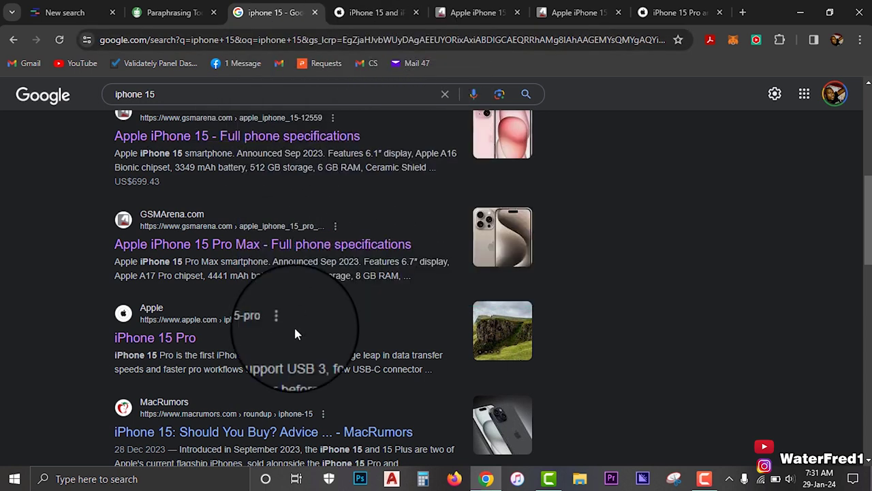
- Open the MacRumors "iPhone 15: Should You Buy?" result in a new tab and look through the remaining results
{"action": "scroll", "coordinate": [294, 334], "scroll_direction": "down", "scroll_amount": 4}
{"action": "right_click", "coordinate": [233, 179]}
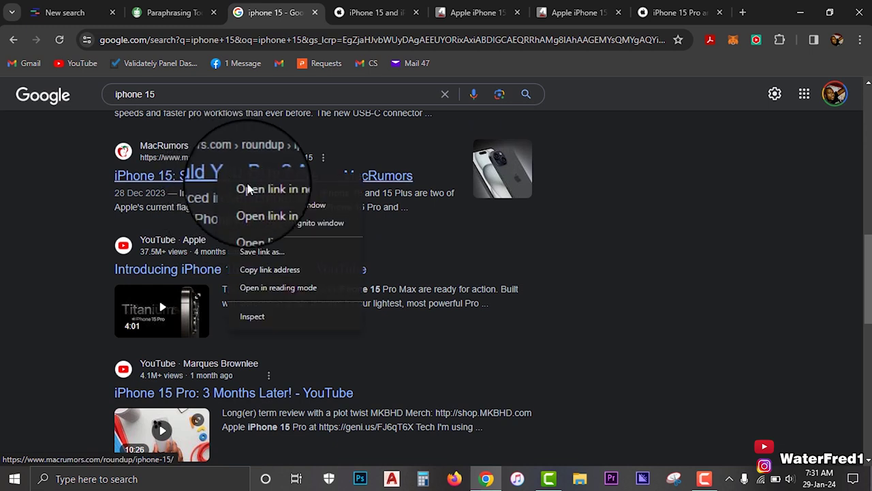
{"action": "left_click", "coordinate": [334, 342]}
{"action": "scroll", "coordinate": [387, 302], "scroll_direction": "down", "scroll_amount": 4}
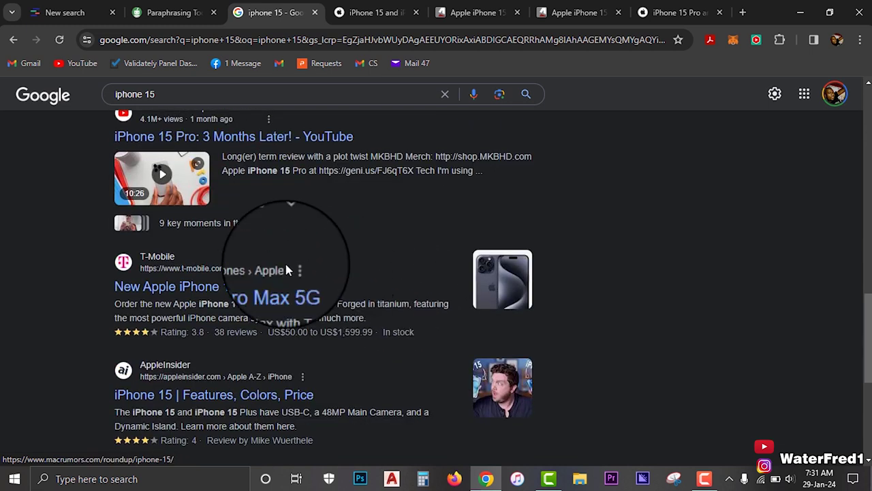
{"action": "scroll", "coordinate": [252, 285], "scroll_direction": "down", "scroll_amount": 1}
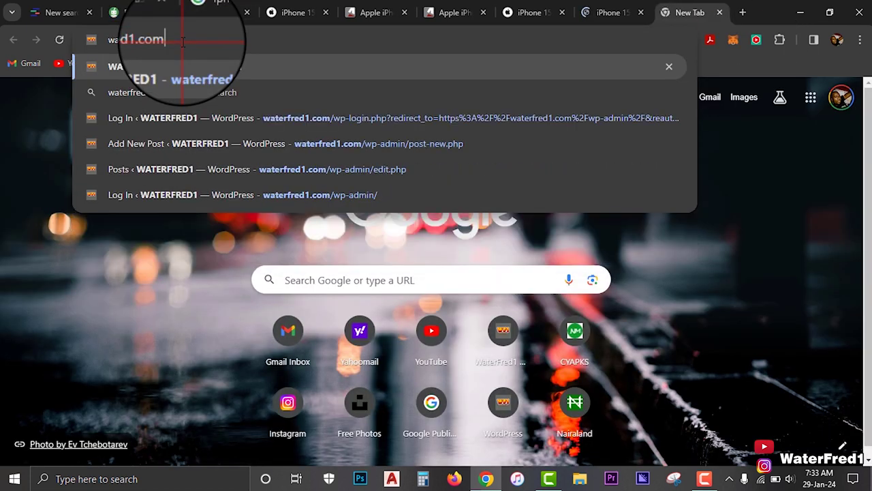
- Go to waterfred1.com in the new tab and search the site for "iphone"
{"action": "key", "text": "Return"}
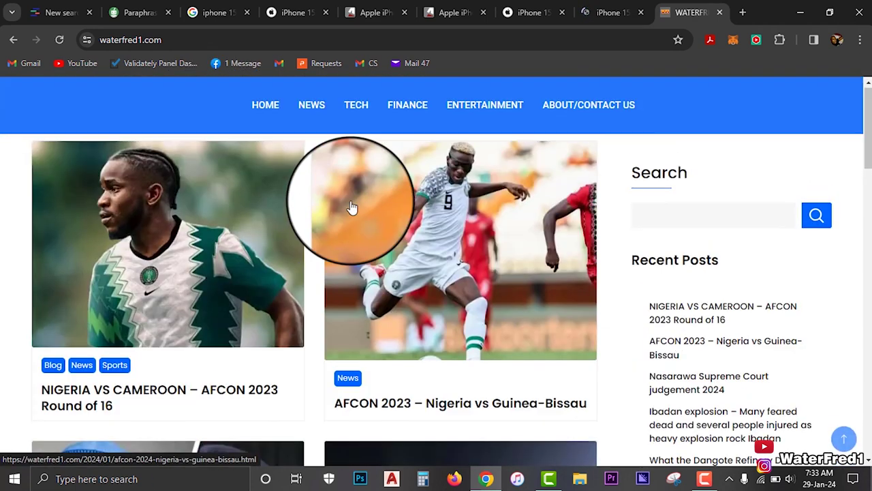
{"action": "left_click", "coordinate": [661, 210]}
{"action": "type", "text": "iphone"}
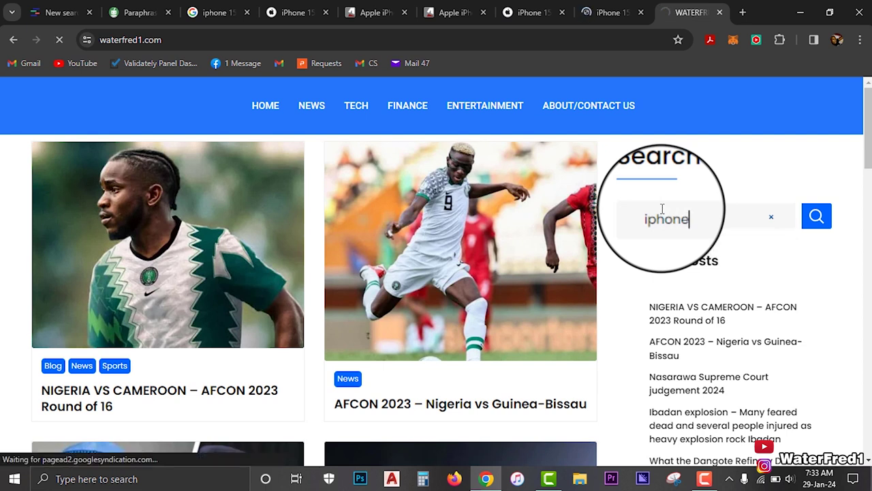
{"action": "key", "text": "Return"}
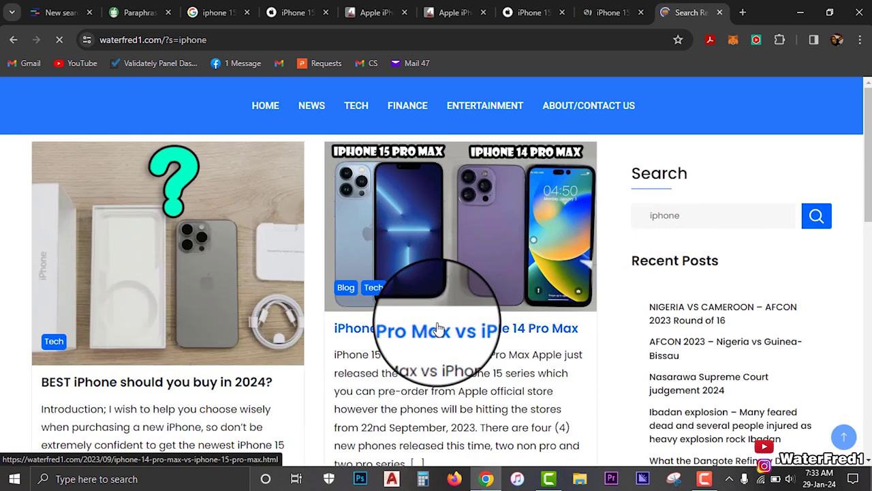
- Open the "BEST iPhone should you buy in 2024?" and "iPhone 15 Pro Max vs iPhone 14 Pro Max" posts in new tabs and show the first
{"action": "right_click", "coordinate": [170, 380]}
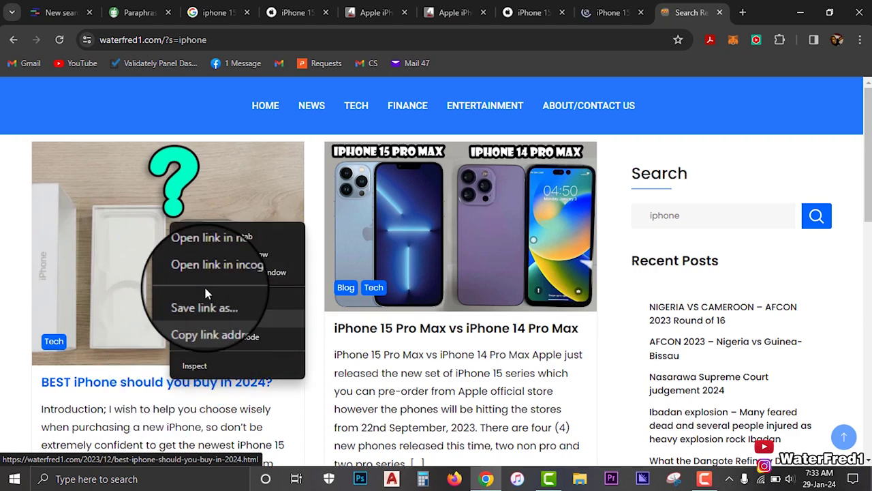
{"action": "left_click", "coordinate": [178, 237]}
{"action": "key", "text": "ctrl+Tab"}
- Examine the "BEST iPhone should you buy in 2024?" article's sections and images, from its introduction to its conclusion
{"action": "scroll", "coordinate": [296, 257], "scroll_direction": "down", "scroll_amount": 10}
{"action": "scroll", "coordinate": [295, 257], "scroll_direction": "down", "scroll_amount": 20}
{"action": "scroll", "coordinate": [293, 257], "scroll_direction": "down", "scroll_amount": 3}
{"action": "scroll", "coordinate": [293, 256], "scroll_direction": "up", "scroll_amount": 6}
{"action": "scroll", "coordinate": [291, 263], "scroll_direction": "down", "scroll_amount": 8}
{"action": "scroll", "coordinate": [287, 266], "scroll_direction": "down", "scroll_amount": 15}
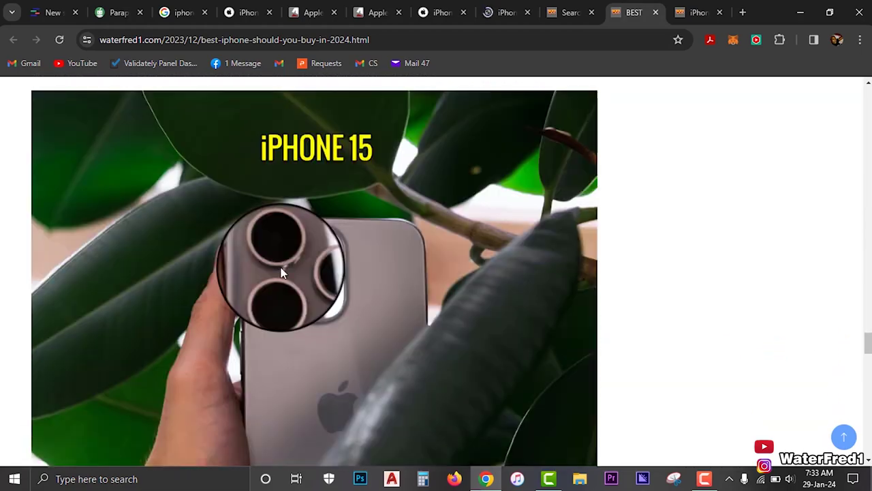
{"action": "scroll", "coordinate": [320, 278], "scroll_direction": "up", "scroll_amount": 14}
{"action": "scroll", "coordinate": [321, 287], "scroll_direction": "down", "scroll_amount": 8}
{"action": "scroll", "coordinate": [300, 269], "scroll_direction": "up", "scroll_amount": 2}
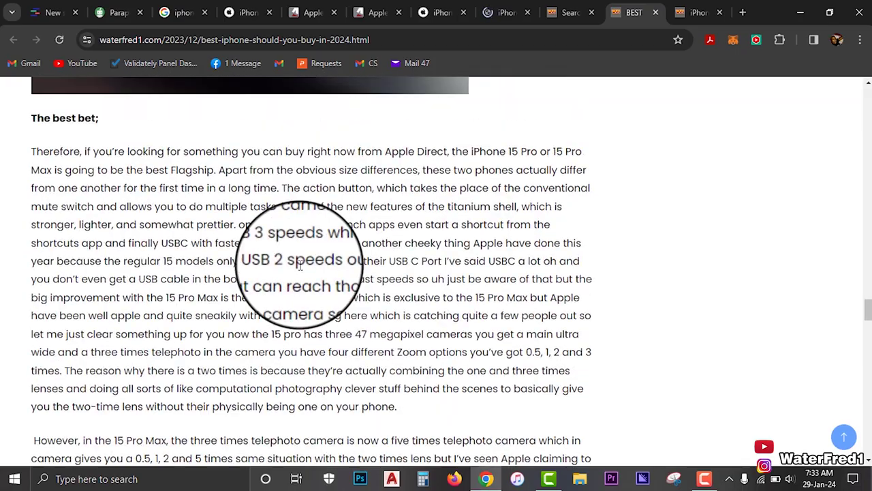
{"action": "scroll", "coordinate": [407, 225], "scroll_direction": "up", "scroll_amount": 5}
{"action": "scroll", "coordinate": [407, 225], "scroll_direction": "up", "scroll_amount": 20}
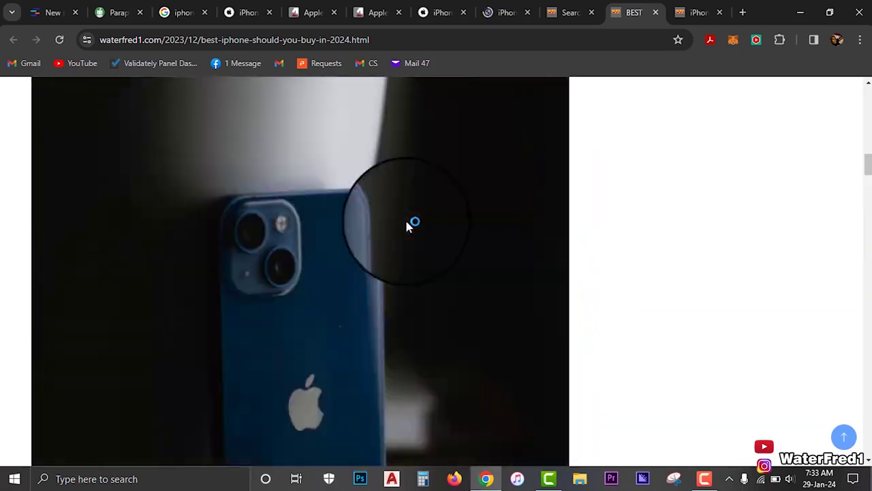
{"action": "scroll", "coordinate": [407, 225], "scroll_direction": "up", "scroll_amount": 12}
{"action": "scroll", "coordinate": [407, 225], "scroll_direction": "down", "scroll_amount": 3}
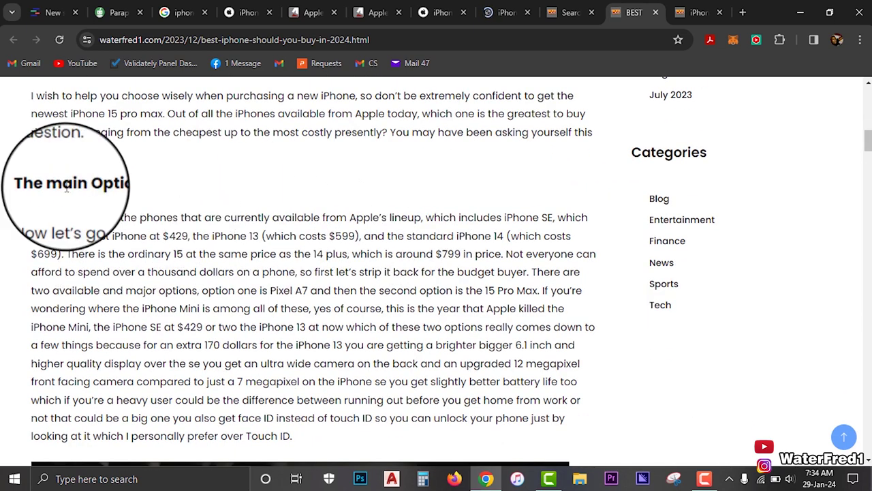
{"action": "scroll", "coordinate": [39, 173], "scroll_direction": "up", "scroll_amount": 3}
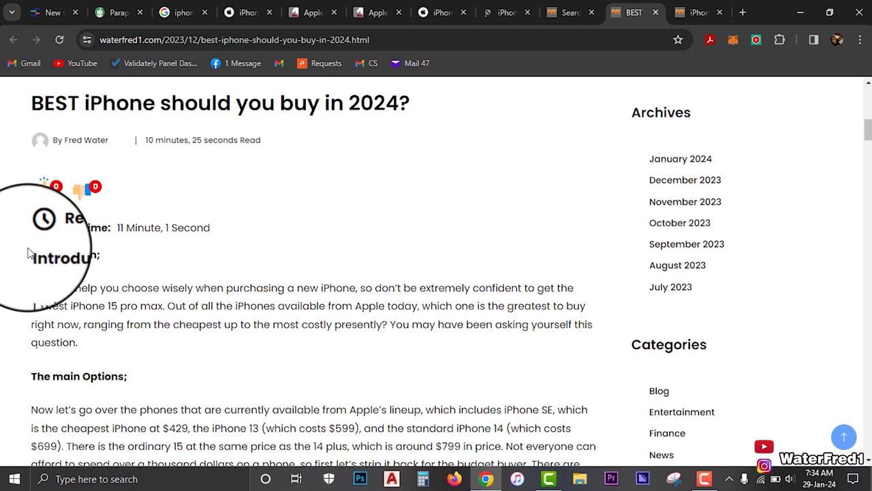
- Copy the article text from the Introduction through the Conclusion into the "iPhone 15 article" text document
{"action": "left_click_drag", "start_coordinate": [31, 255], "coordinate": [443, 444]}
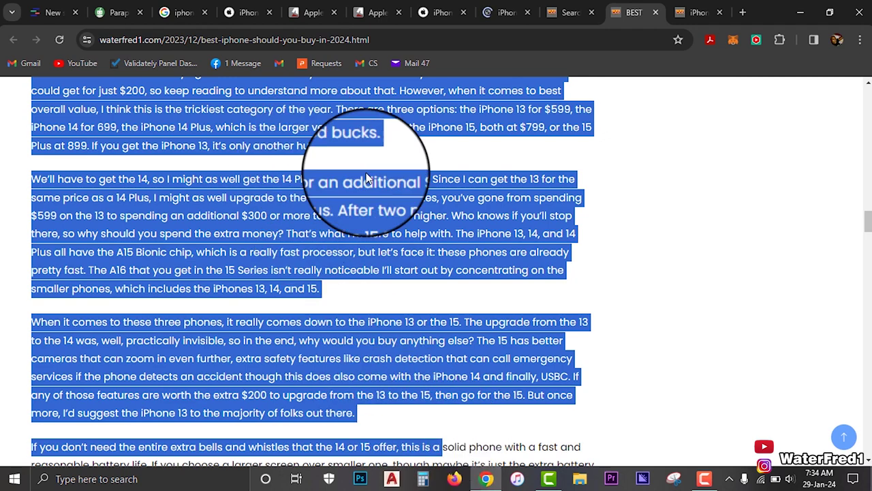
{"action": "left_click", "coordinate": [343, 220]}
{"action": "scroll", "coordinate": [253, 256], "scroll_direction": "up", "scroll_amount": 2}
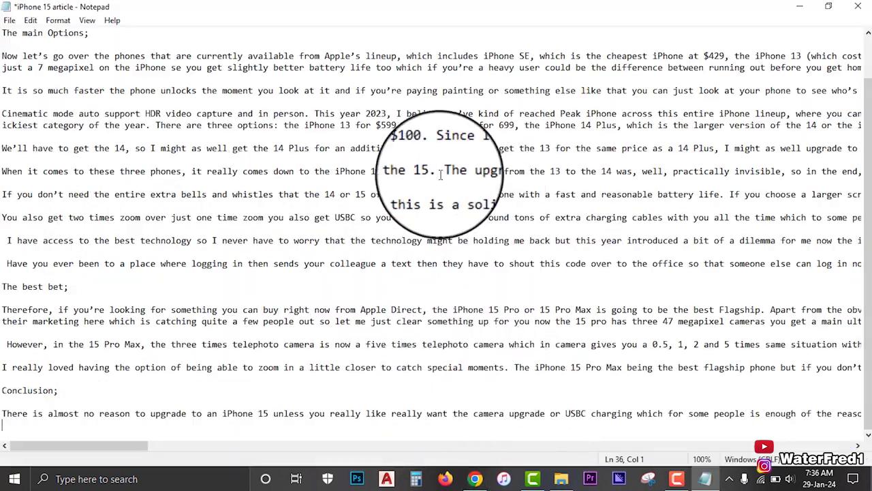
- Minimize Notepad, Chrome and File Explorer to show the article files on the desktop
{"action": "left_click", "coordinate": [800, 9]}
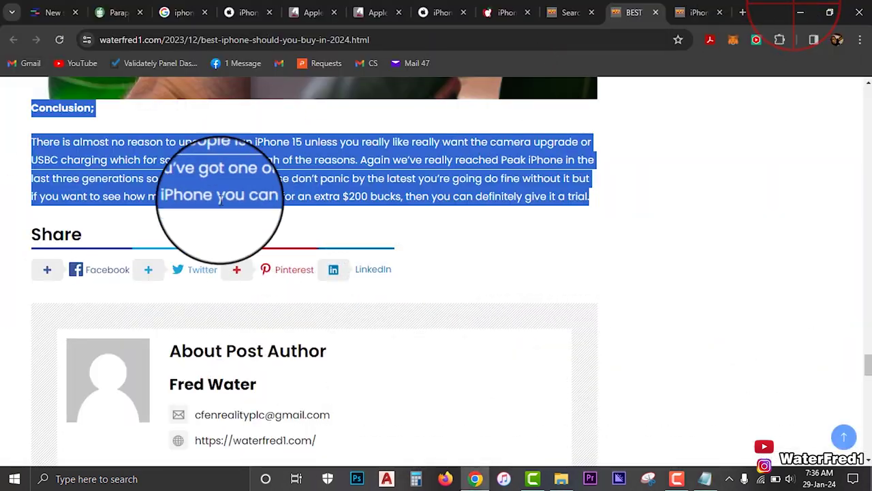
{"action": "scroll", "coordinate": [485, 165], "scroll_direction": "up", "scroll_amount": 3}
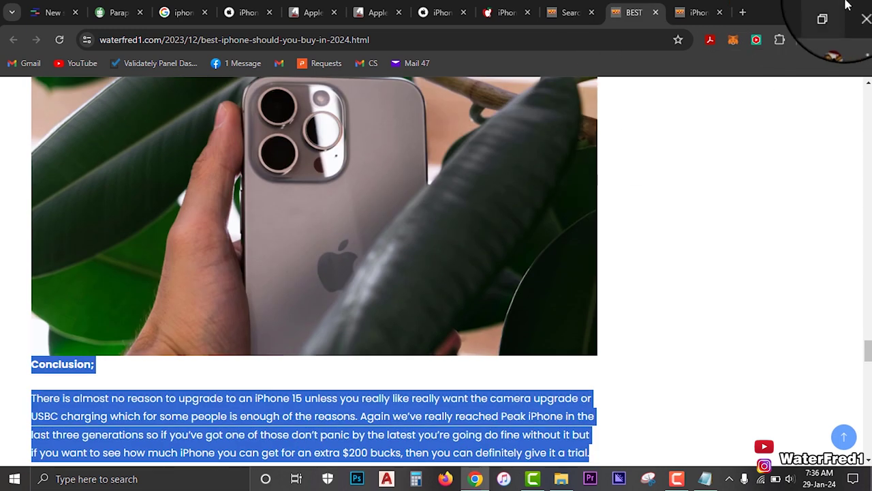
{"action": "left_click", "coordinate": [802, 14]}
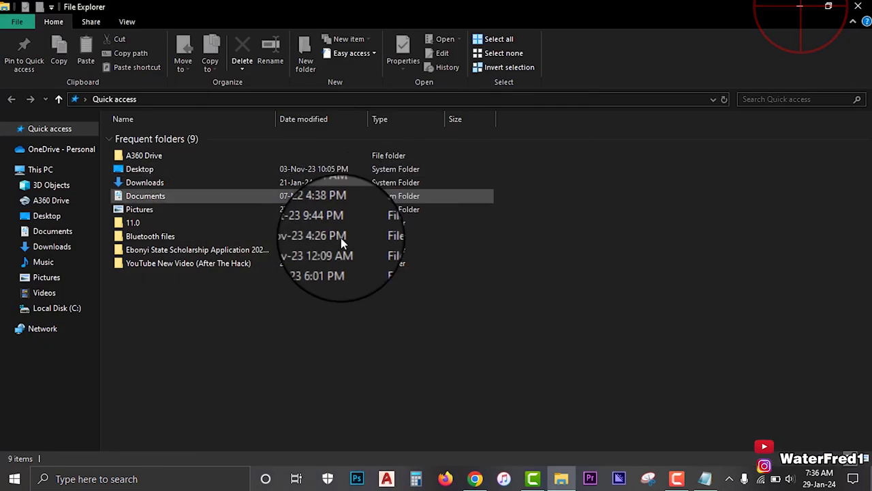
{"action": "left_click", "coordinate": [802, 9]}
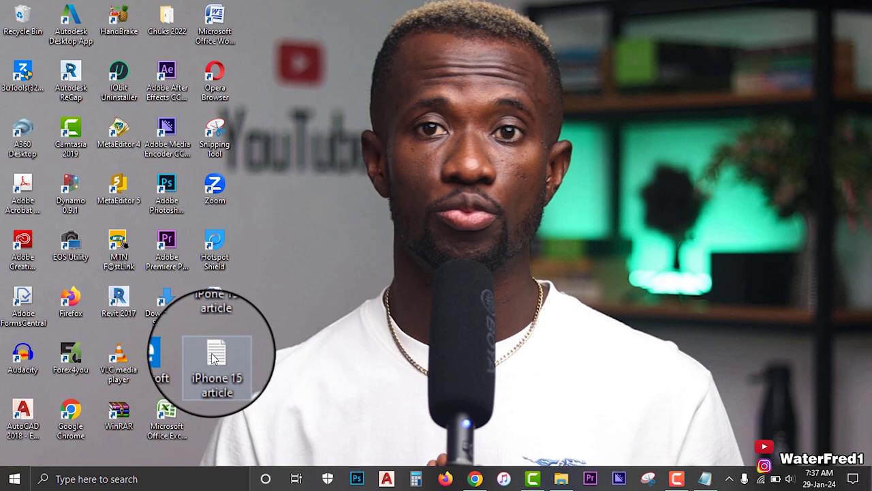
- Return to the "iPhone 15 article" text document in Notepad and copy all of its text
{"action": "left_click", "coordinate": [706, 480]}
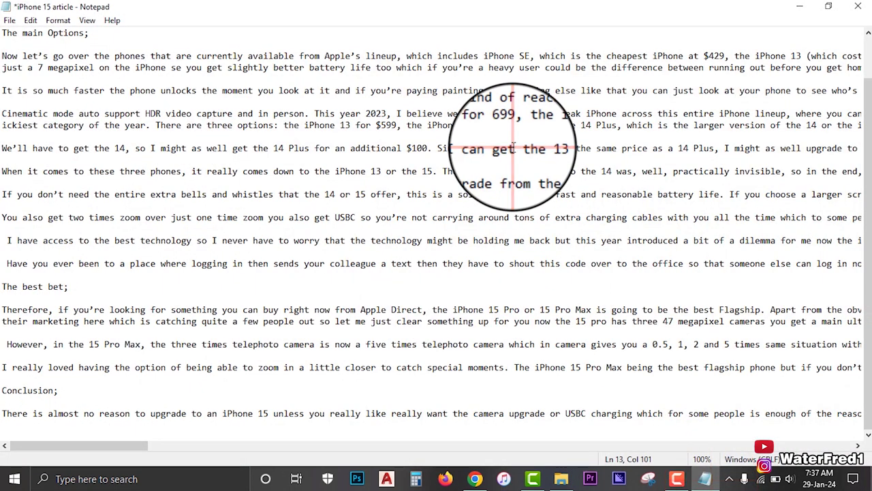
{"action": "key", "text": "ctrl+a"}
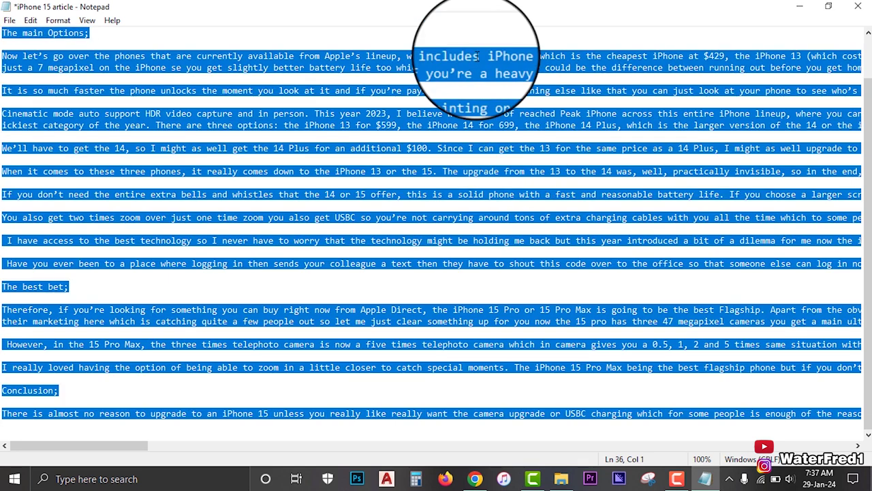
{"action": "right_click", "coordinate": [393, 58]}
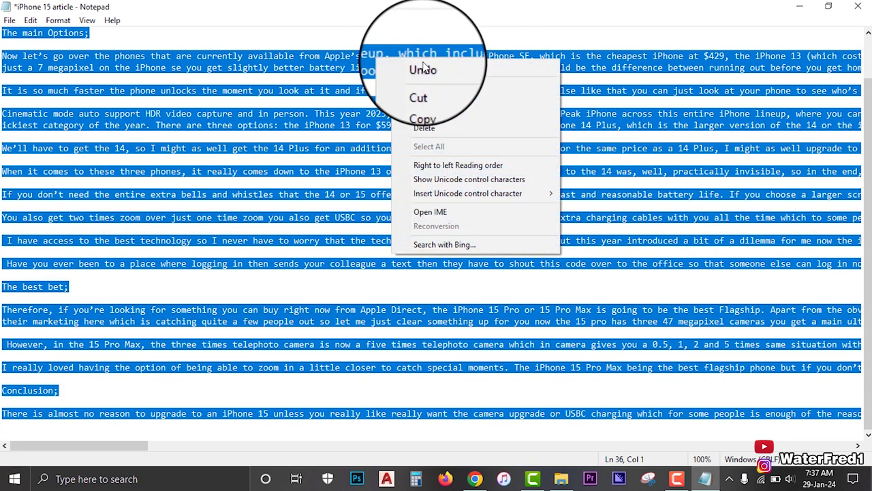
{"action": "left_click", "coordinate": [435, 101]}
{"action": "left_click", "coordinate": [576, 422]}
- Switch to Chrome and paste the copied article into Quetext's text box for a new search
{"action": "left_click", "coordinate": [475, 479]}
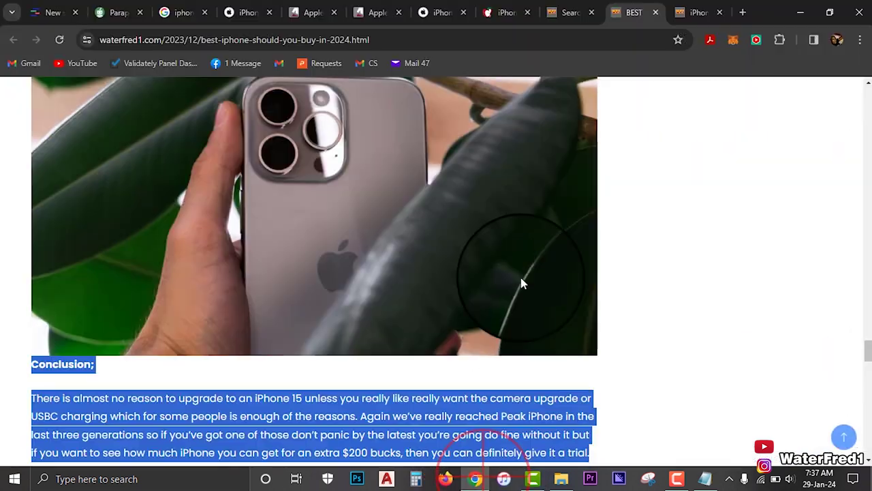
{"action": "left_click", "coordinate": [773, 230]}
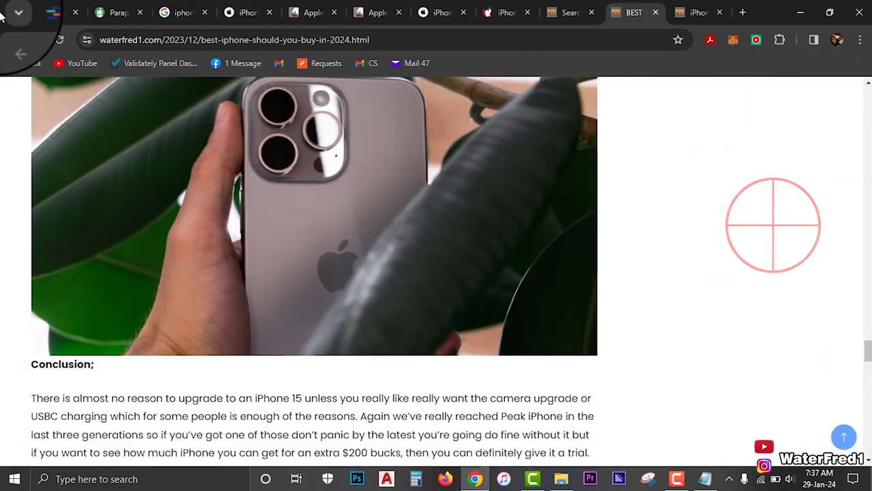
{"action": "left_click", "coordinate": [53, 13]}
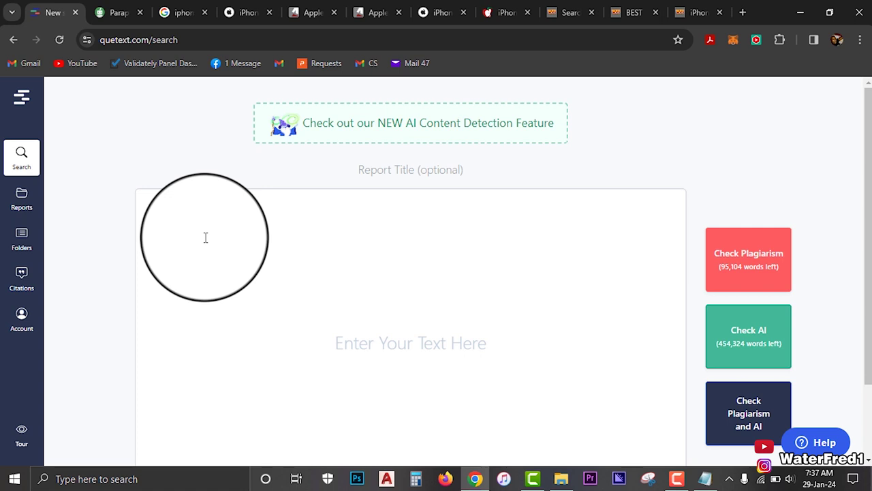
{"action": "left_click", "coordinate": [366, 229]}
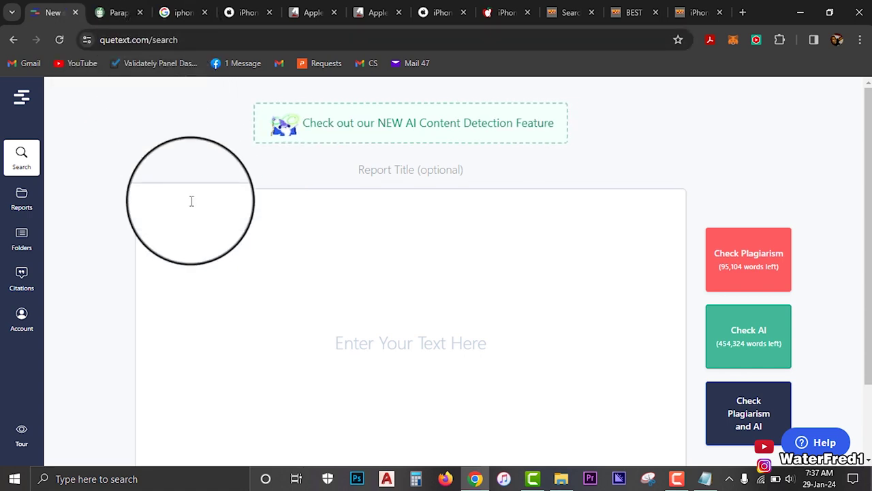
{"action": "key", "text": "ctrl+v"}
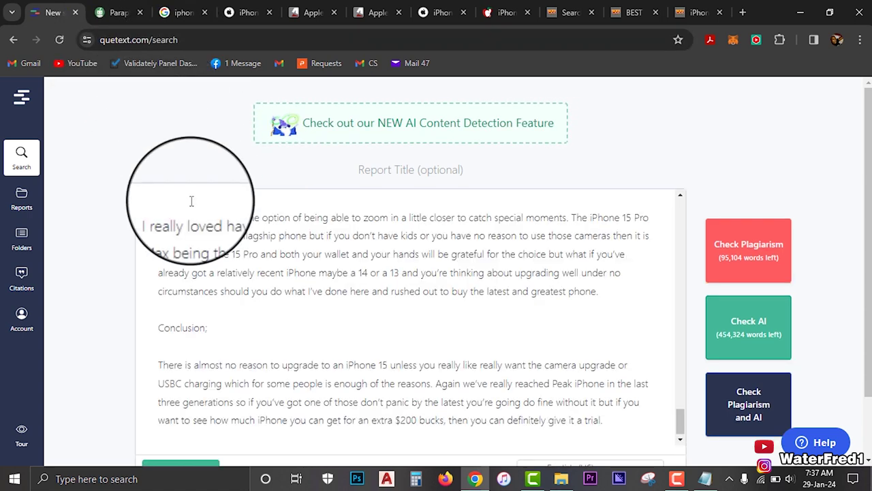
- Review the pasted article up to its introduction and run a combined plagiarism and AI check on it
{"action": "scroll", "coordinate": [339, 272], "scroll_direction": "up", "scroll_amount": 10}
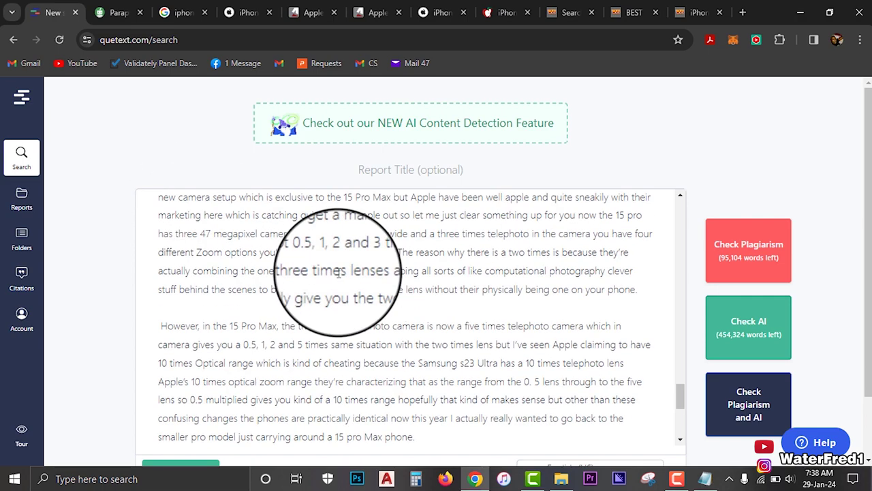
{"action": "scroll", "coordinate": [339, 272], "scroll_direction": "up", "scroll_amount": 10}
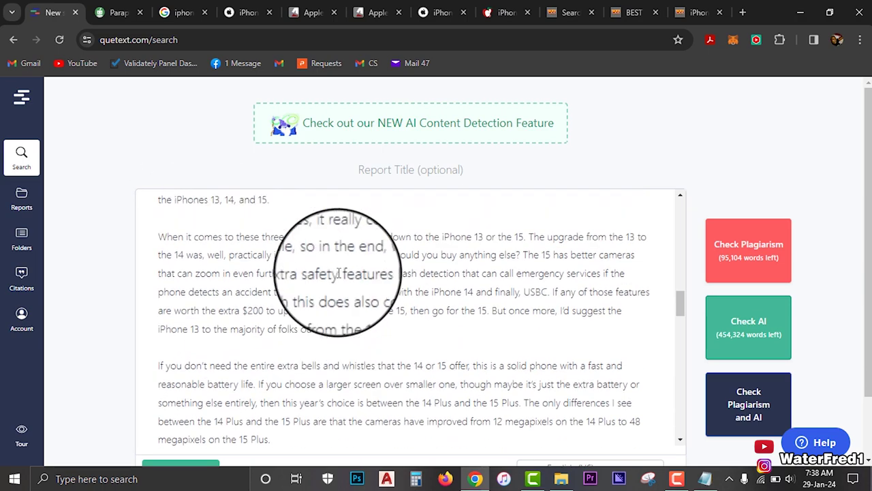
{"action": "scroll", "coordinate": [338, 273], "scroll_direction": "up", "scroll_amount": 10}
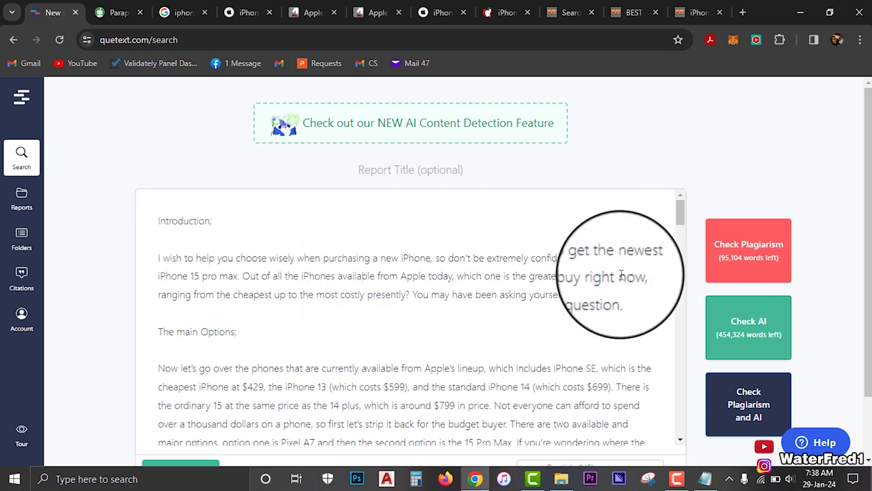
{"action": "scroll", "coordinate": [647, 321], "scroll_direction": "down", "scroll_amount": 1}
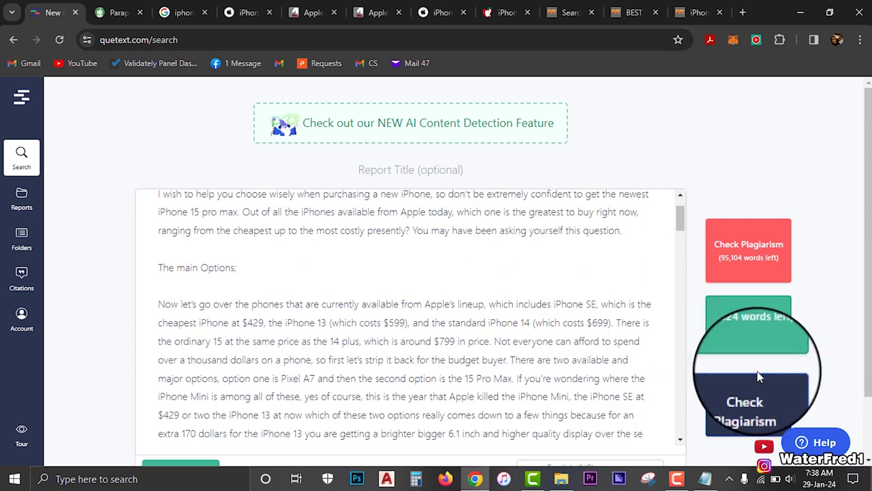
{"action": "left_click", "coordinate": [750, 406]}
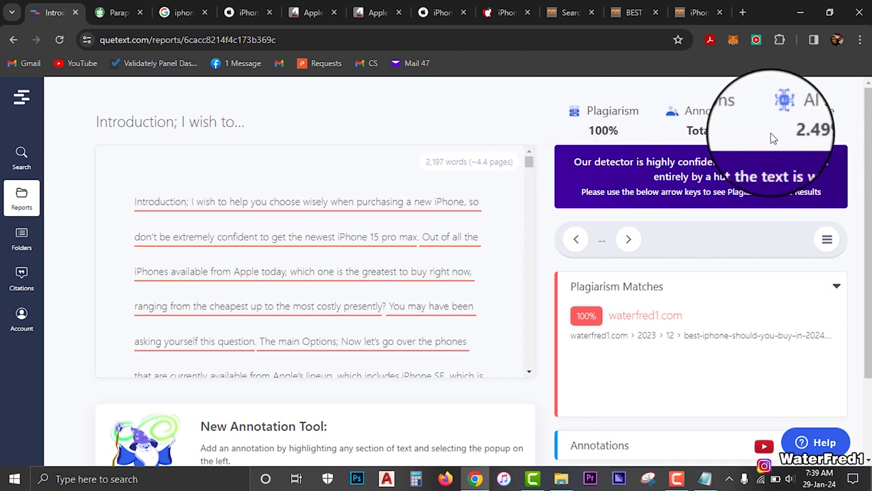
- Examine the report's AI matches and plagiarism matches for the pasted article
{"action": "left_click", "coordinate": [806, 134]}
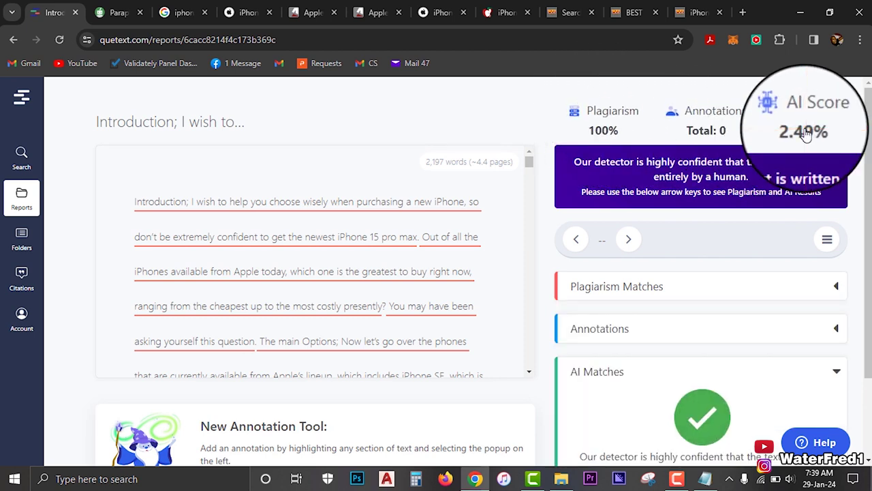
{"action": "scroll", "coordinate": [703, 355], "scroll_direction": "down", "scroll_amount": 2}
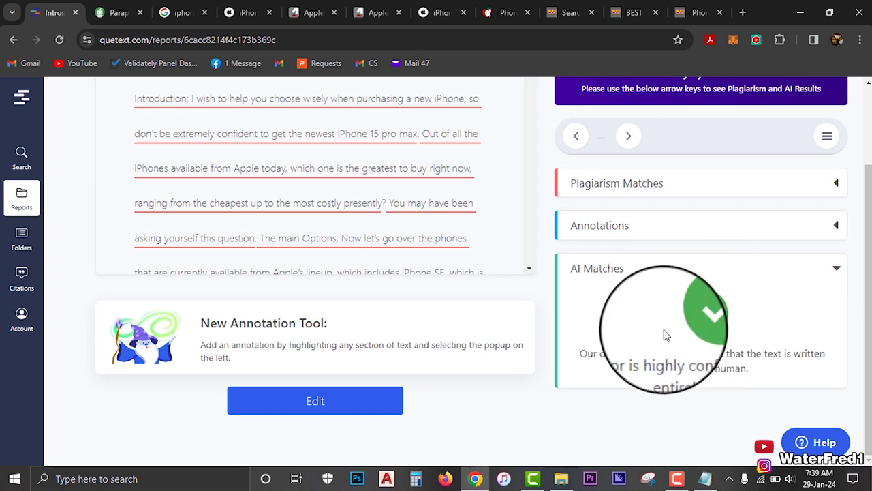
{"action": "scroll", "coordinate": [683, 352], "scroll_direction": "up", "scroll_amount": 2}
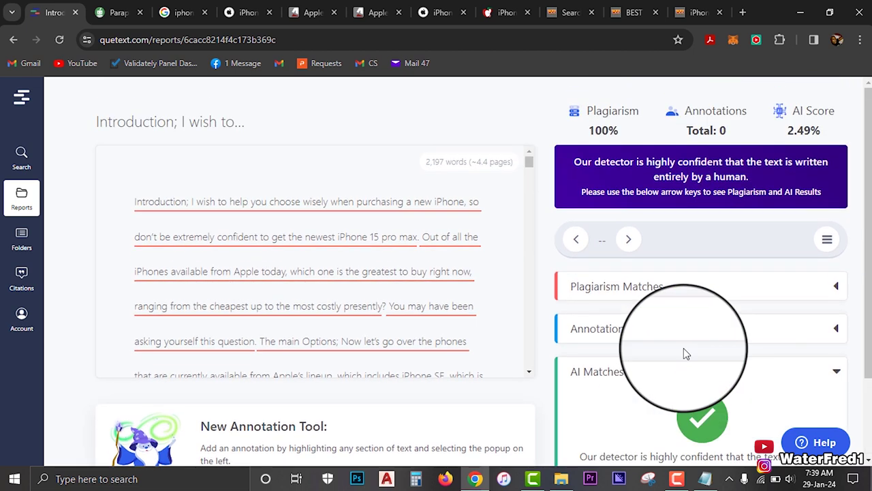
{"action": "left_click", "coordinate": [602, 133]}
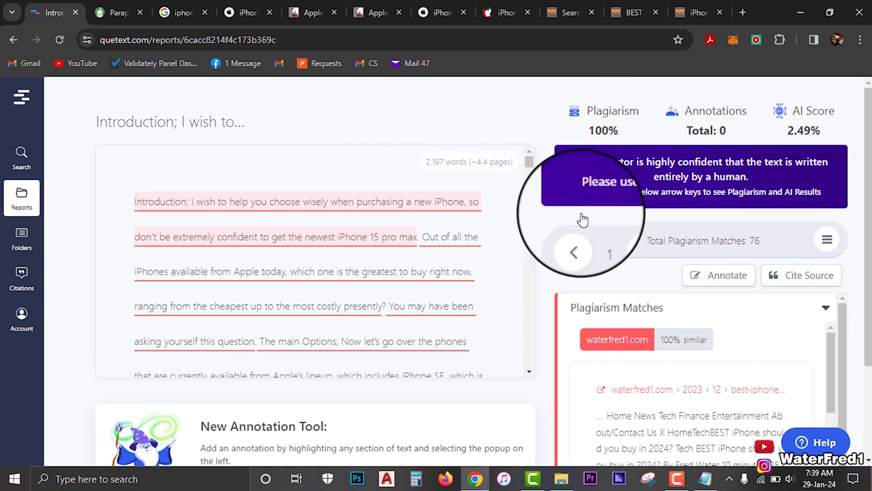
{"action": "scroll", "coordinate": [643, 365], "scroll_direction": "down", "scroll_amount": 1}
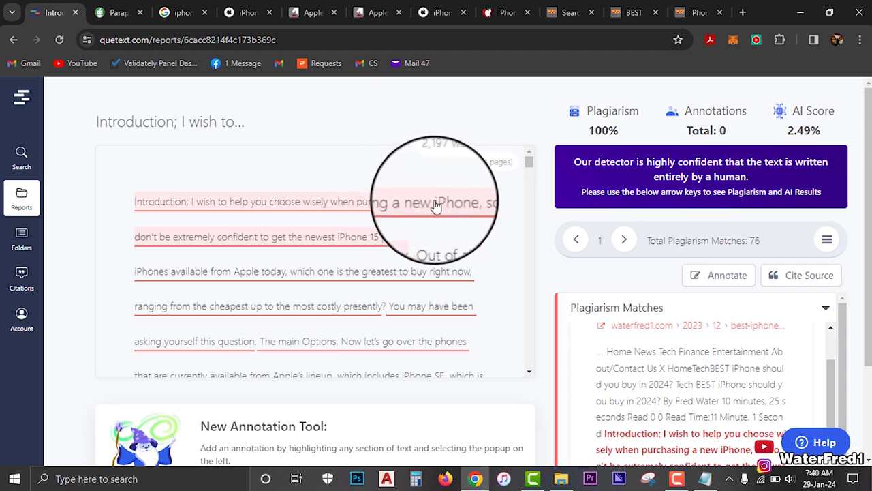
{"action": "left_click", "coordinate": [117, 14]}
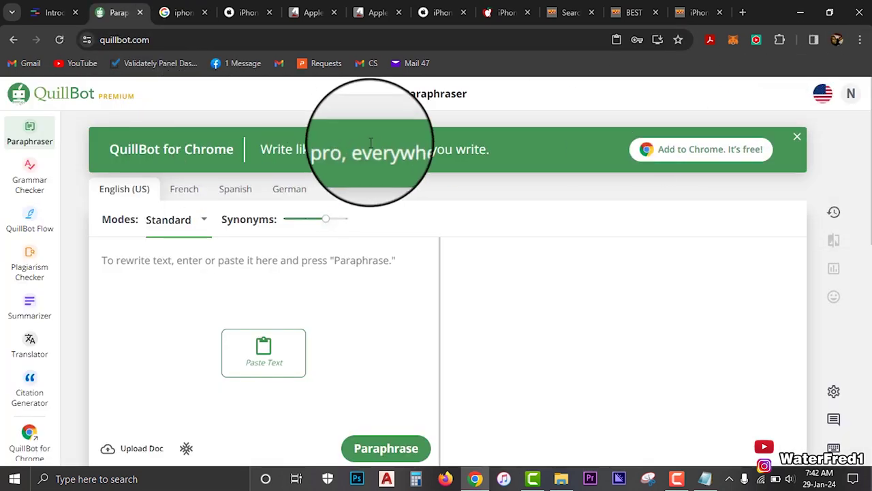
{"action": "left_click", "coordinate": [845, 97]}
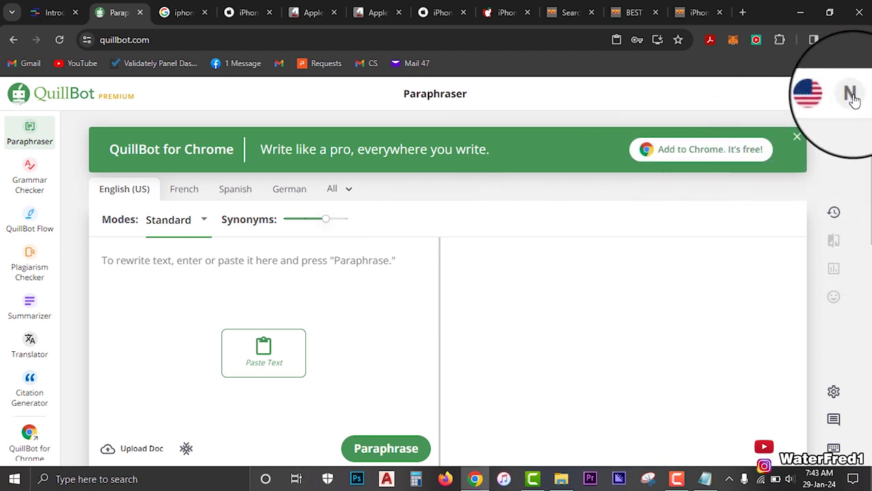
{"action": "left_click", "coordinate": [69, 13]}
{"action": "left_click", "coordinate": [117, 12]}
{"action": "left_click", "coordinate": [71, 12]}
{"action": "left_click", "coordinate": [101, 13]}
{"action": "left_click", "coordinate": [65, 13]}
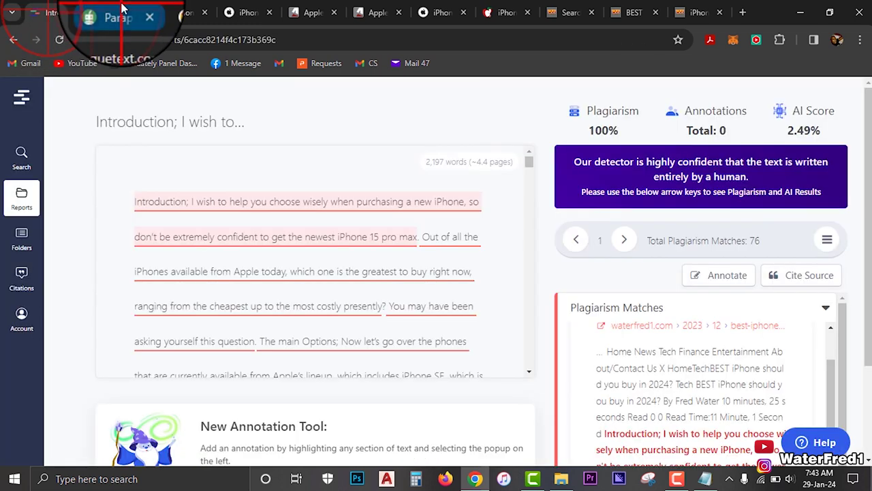
- Switch to the QuillBot paraphraser, paste the copied article and paraphrase it in Standard mode
{"action": "left_click", "coordinate": [117, 12]}
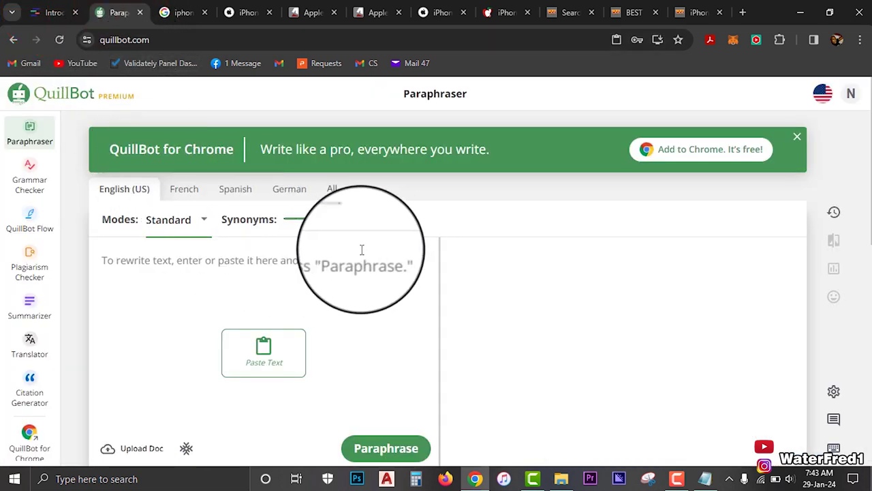
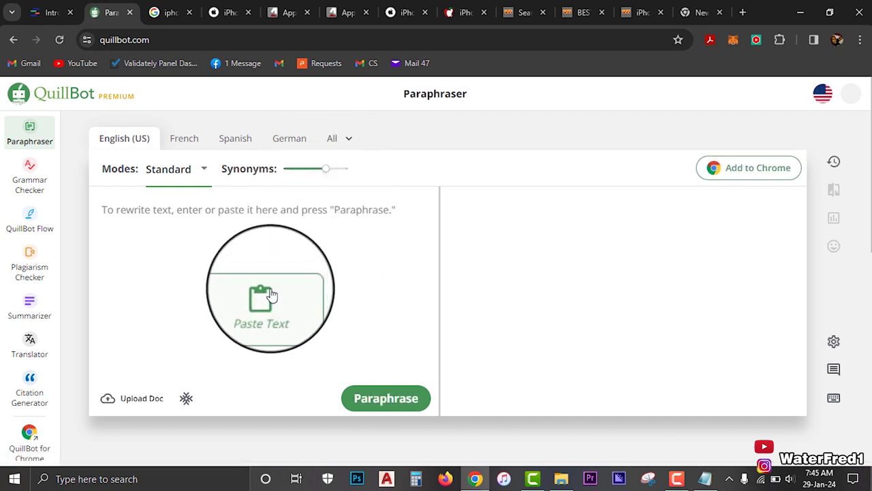
{"action": "left_click", "coordinate": [265, 307]}
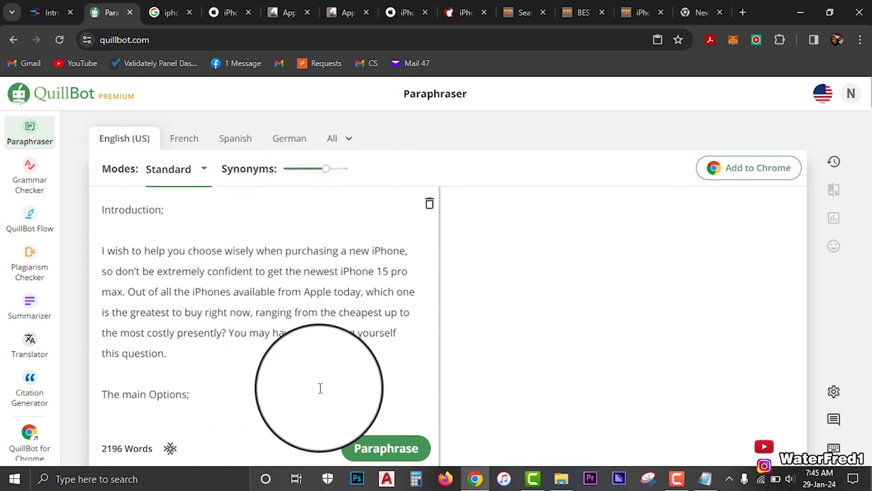
{"action": "left_click", "coordinate": [379, 452]}
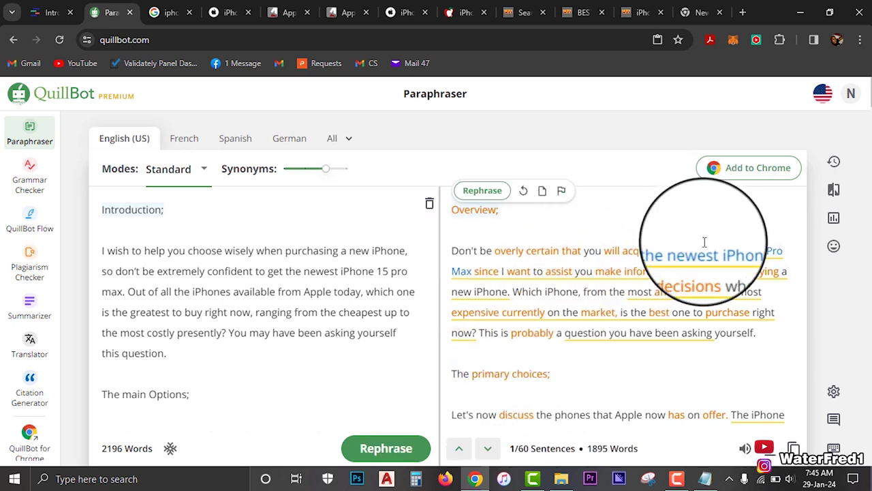
- Review the paraphrased article and copy its full text
{"action": "scroll", "coordinate": [651, 290], "scroll_direction": "down", "scroll_amount": 8}
{"action": "scroll", "coordinate": [637, 286], "scroll_direction": "up", "scroll_amount": 10}
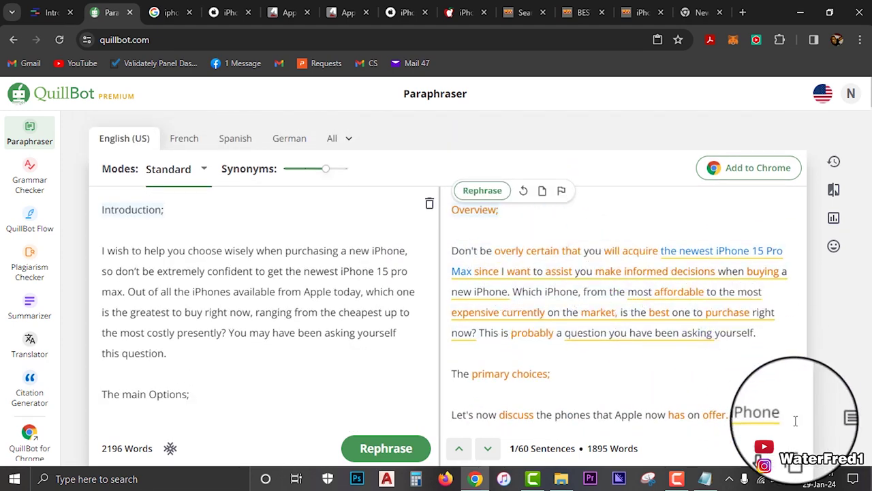
{"action": "left_click", "coordinate": [793, 447]}
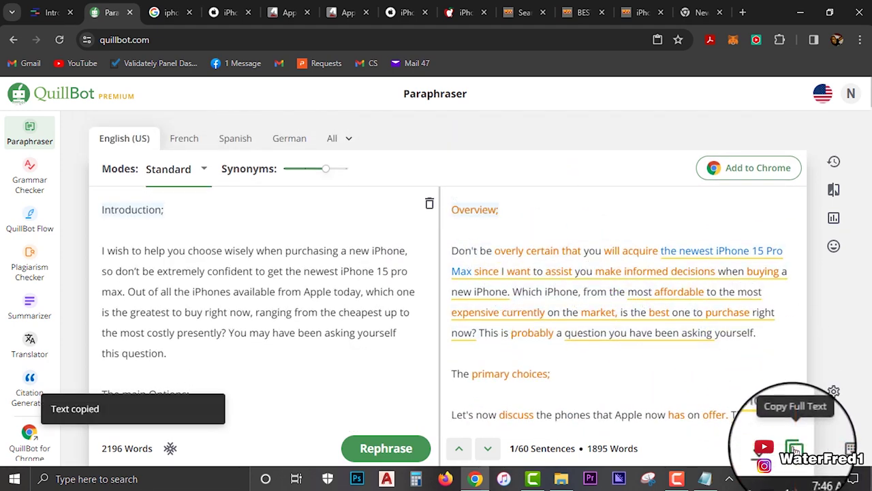
- Return to Quetext, paste the paraphrased article into a new search and run a combined plagiarism and AI check
{"action": "left_click", "coordinate": [48, 10]}
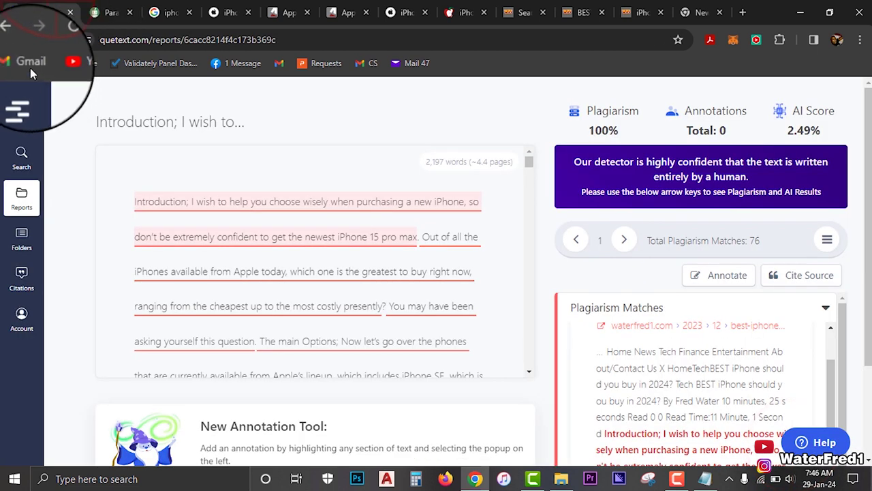
{"action": "left_click", "coordinate": [59, 40]}
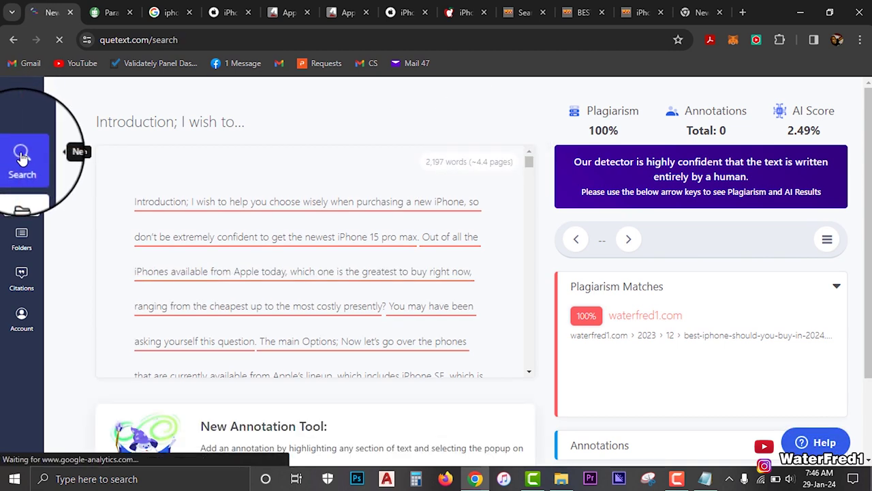
{"action": "left_click", "coordinate": [22, 157]}
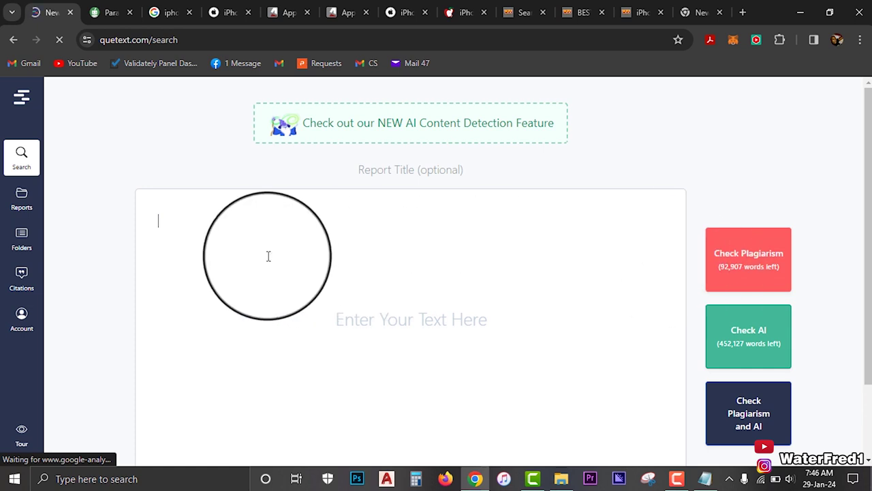
{"action": "left_click", "coordinate": [198, 218]}
{"action": "right_click", "coordinate": [198, 220]}
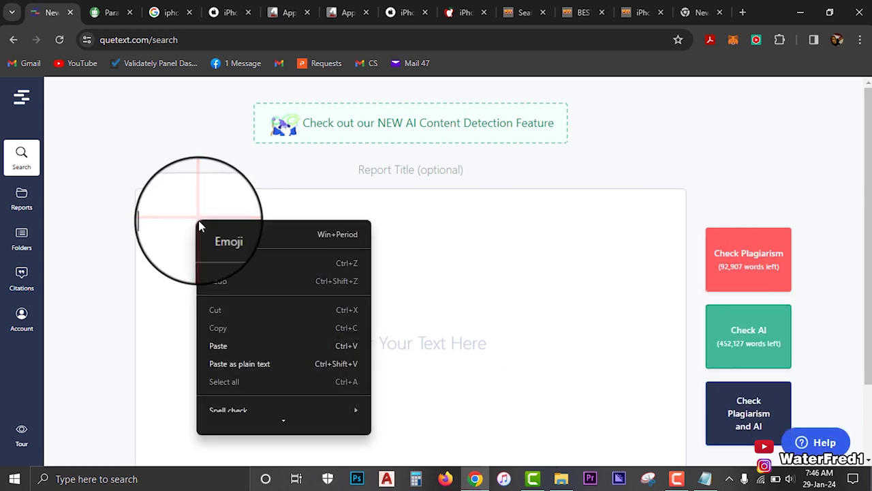
{"action": "left_click", "coordinate": [220, 346]}
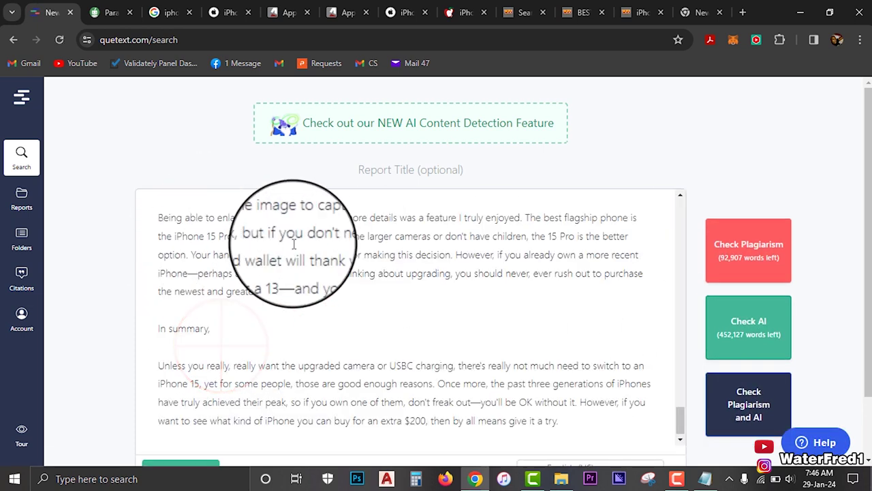
{"action": "left_click", "coordinate": [750, 406]}
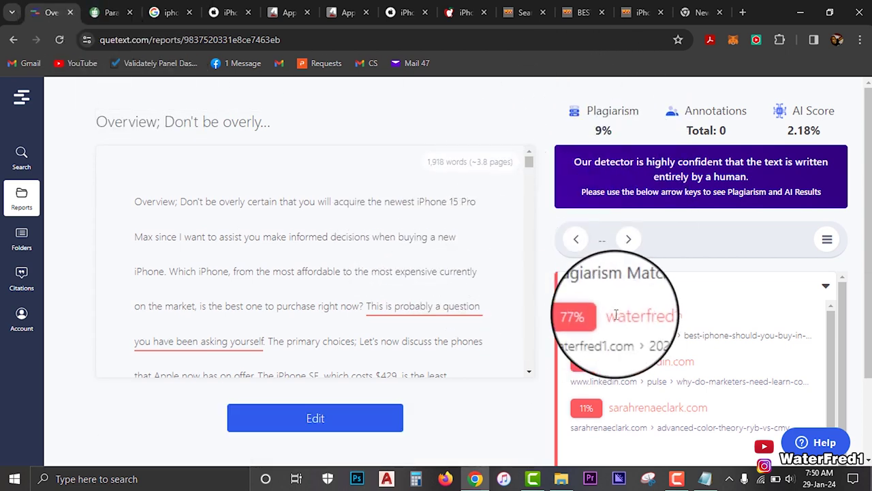
- Examine the AI matches in the new report for the paraphrased article
{"action": "left_click", "coordinate": [803, 135]}
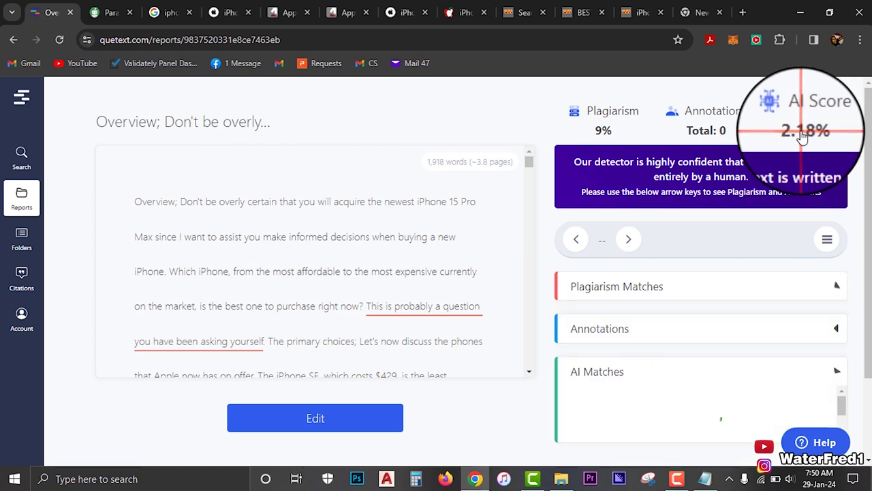
{"action": "scroll", "coordinate": [662, 400], "scroll_direction": "down", "scroll_amount": 2}
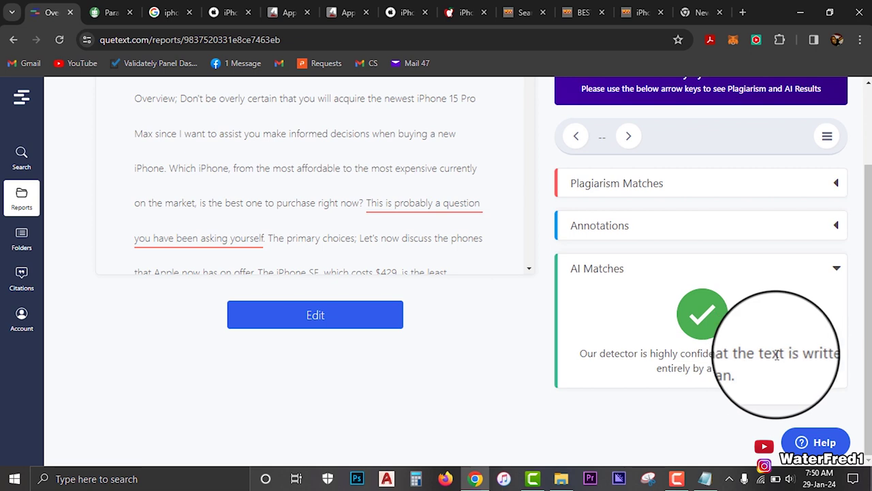
{"action": "scroll", "coordinate": [740, 381], "scroll_direction": "up", "scroll_amount": 2}
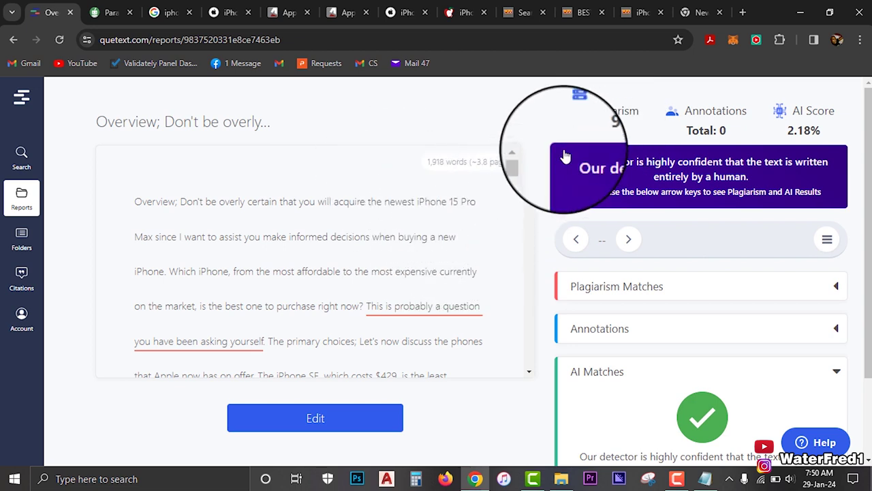
- Examine the plagiarism matches of the paraphrased article one after another, comparing the highlighted sentences with their sources
{"action": "left_click", "coordinate": [601, 133]}
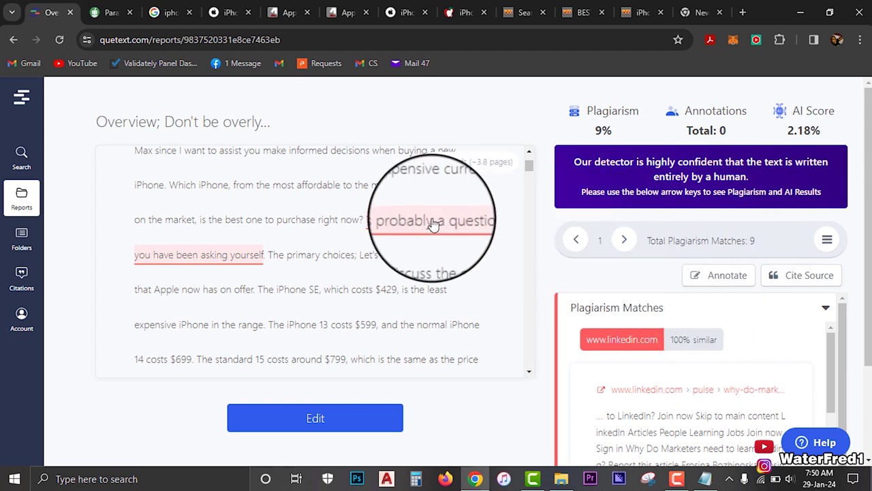
{"action": "left_click", "coordinate": [417, 238]}
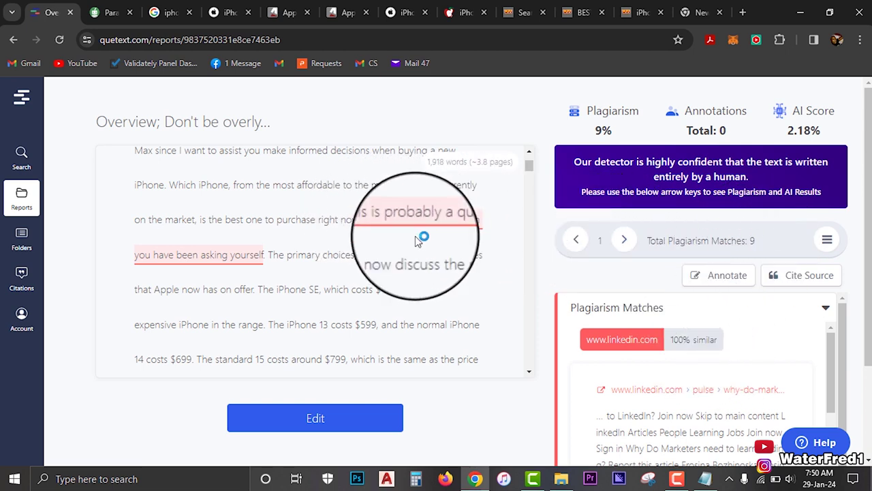
{"action": "left_click", "coordinate": [625, 240]}
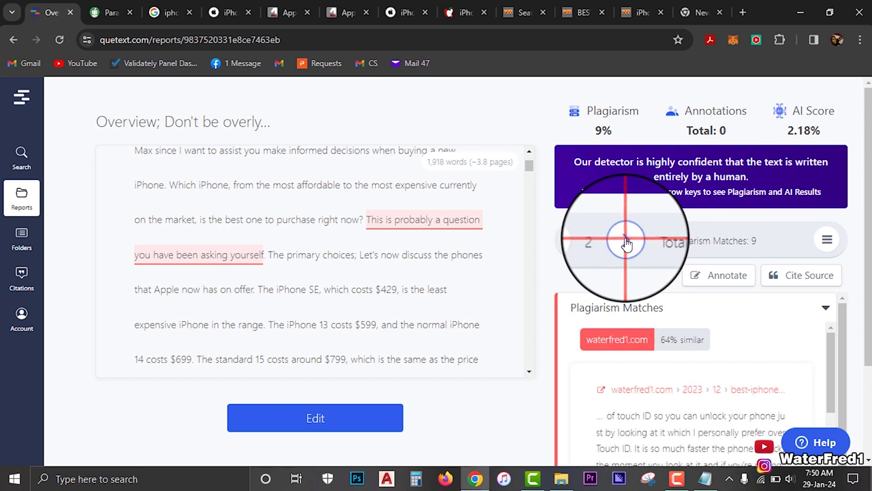
{"action": "left_click", "coordinate": [626, 242]}
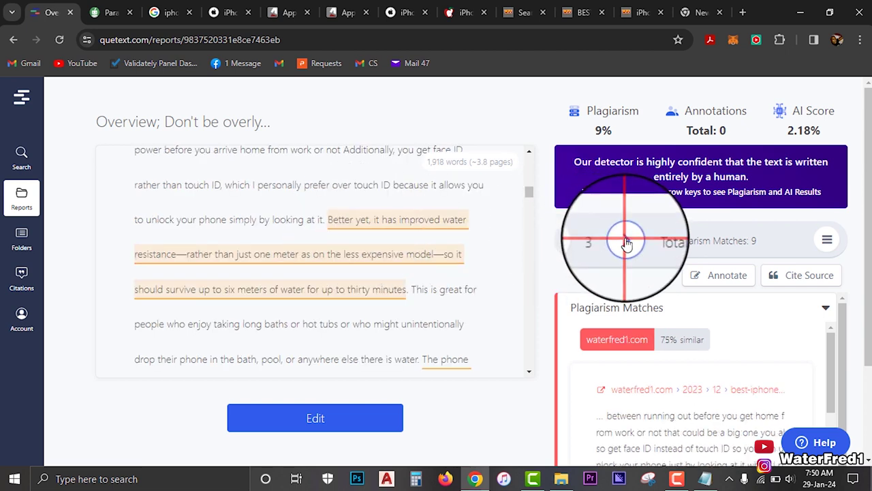
{"action": "scroll", "coordinate": [335, 250], "scroll_direction": "down", "scroll_amount": 2}
{"action": "left_click", "coordinate": [627, 242]}
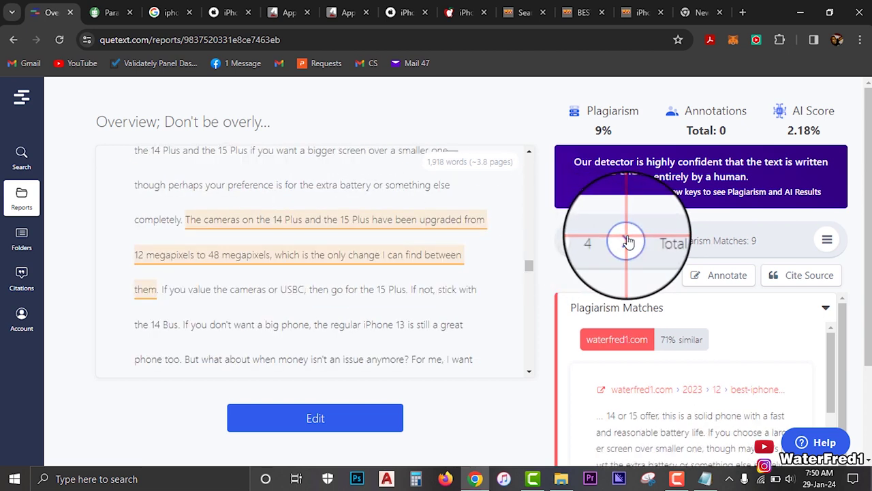
{"action": "left_click", "coordinate": [627, 242]}
{"action": "left_click", "coordinate": [627, 242]}
{"action": "left_click", "coordinate": [627, 242]}
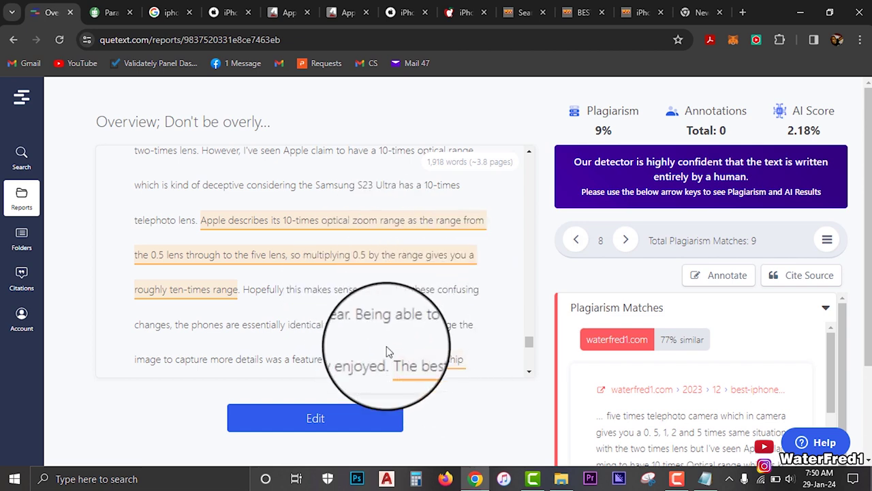
{"action": "scroll", "coordinate": [265, 238], "scroll_direction": "up", "scroll_amount": 5}
{"action": "scroll", "coordinate": [264, 239], "scroll_direction": "up", "scroll_amount": 2}
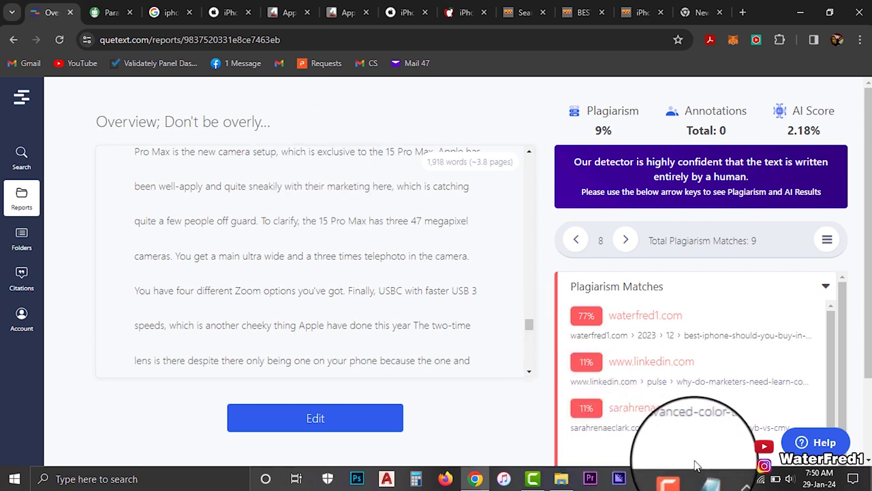
- Copy the full paraphrased article from QuillBot again, and switch via the desktop to the "iPone 15 article" Word document
{"action": "left_click", "coordinate": [107, 13]}
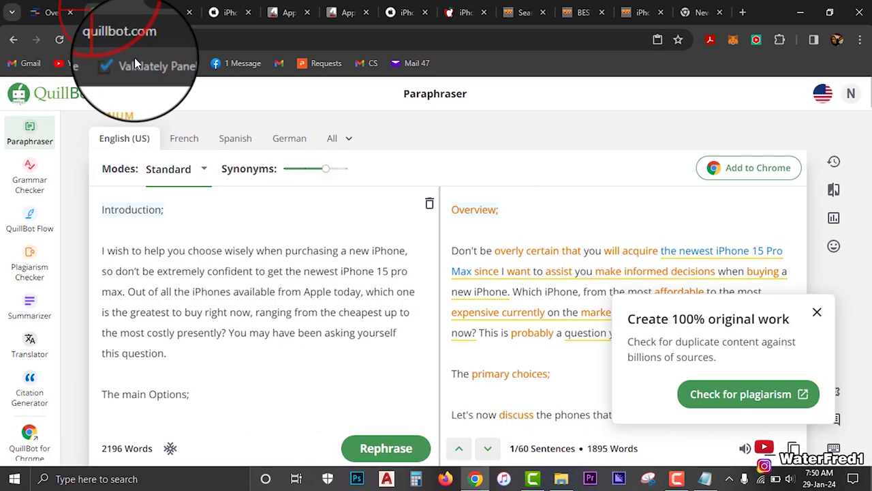
{"action": "left_click", "coordinate": [794, 447]}
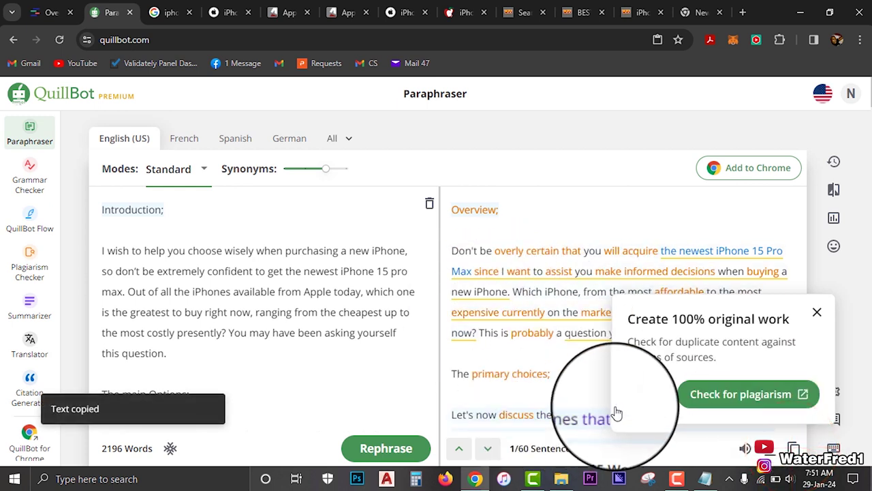
{"action": "key", "text": "super+d"}
{"action": "right_click", "coordinate": [295, 199]}
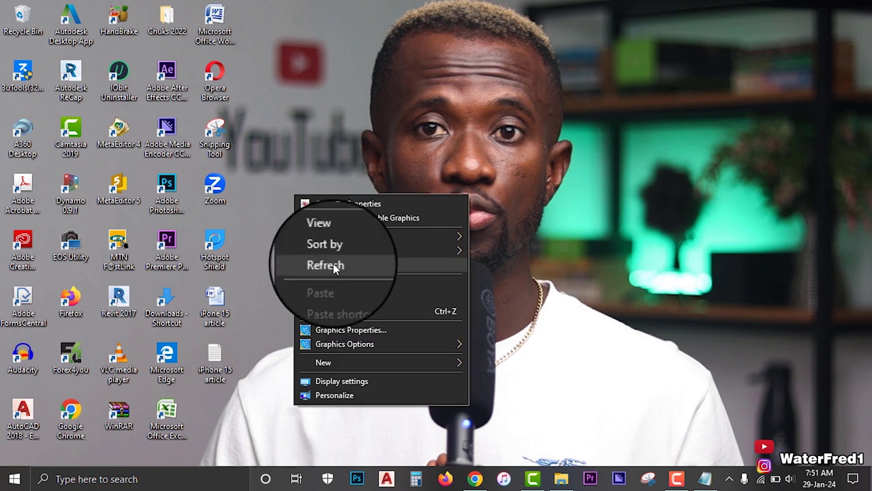
{"action": "left_click", "coordinate": [320, 267]}
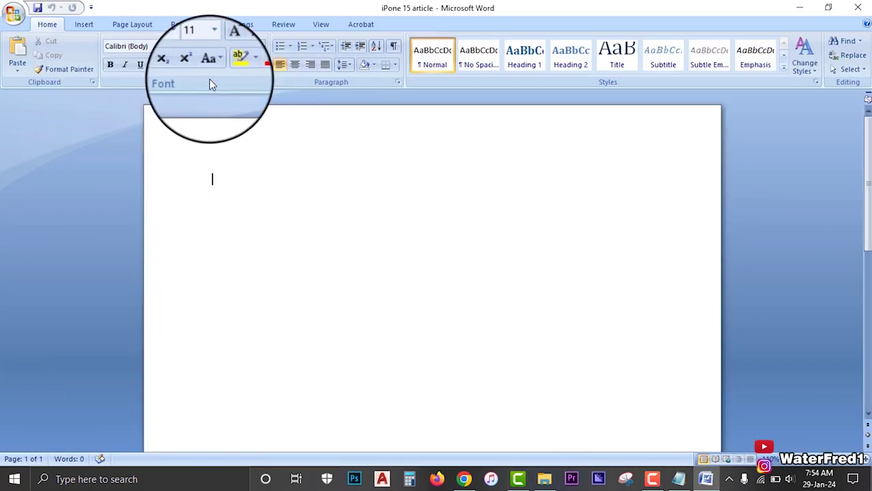
- Set the document's page margins to Narrow and paste the paraphrased article into the blank page
{"action": "left_click", "coordinate": [124, 27]}
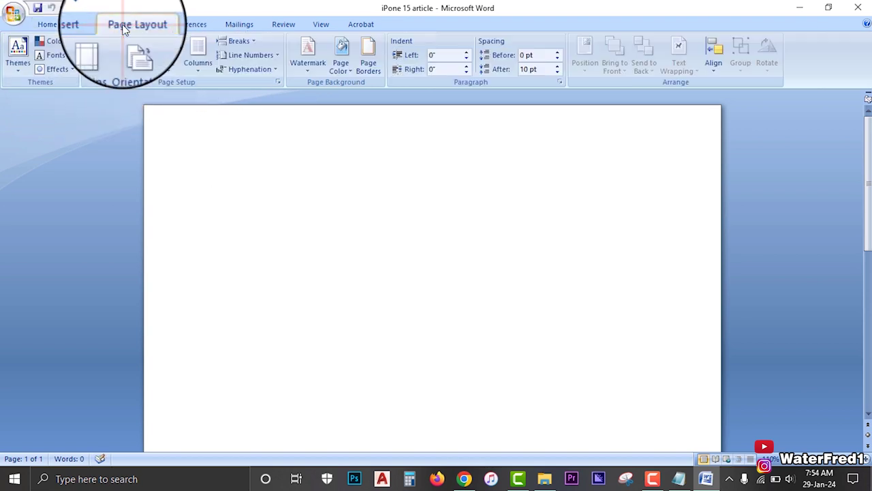
{"action": "left_click", "coordinate": [97, 69]}
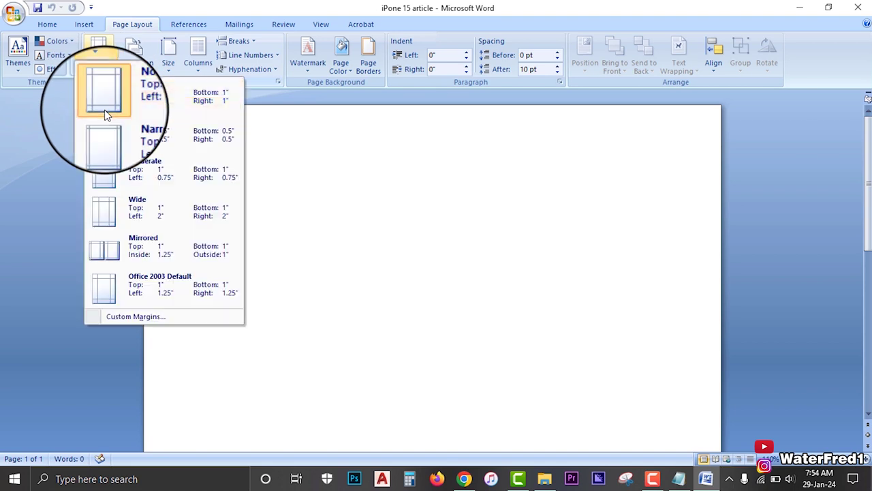
{"action": "left_click", "coordinate": [145, 131]}
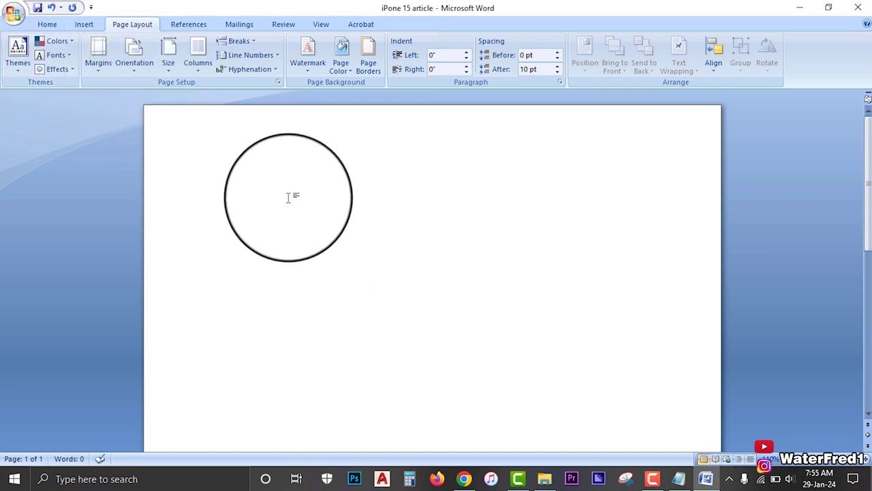
{"action": "right_click", "coordinate": [288, 198]}
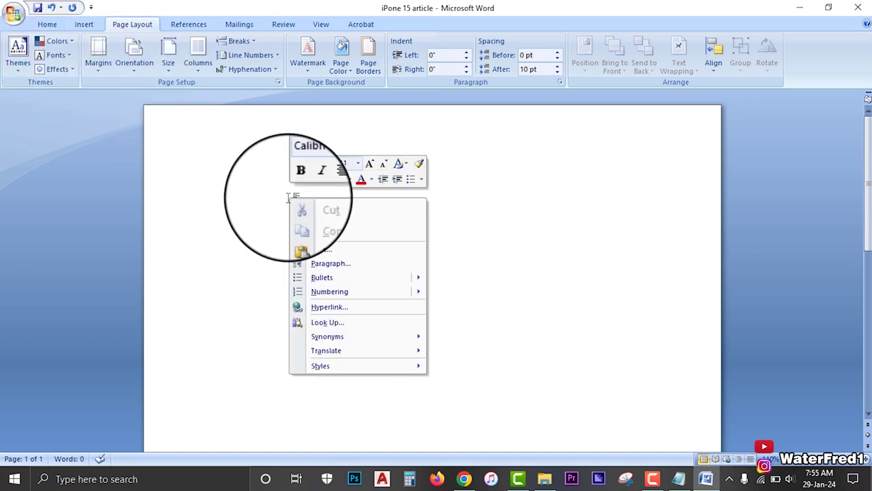
{"action": "left_click", "coordinate": [324, 247]}
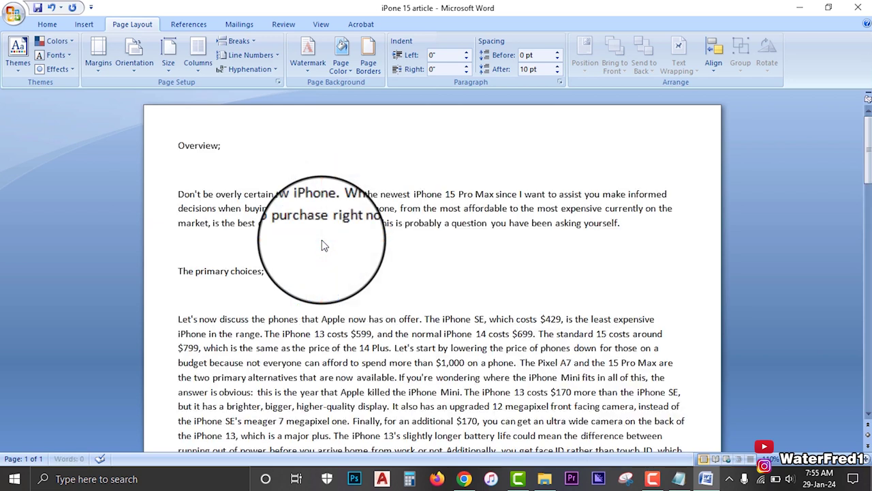
- Return to the beginning of the pasted article and save the Word document
{"action": "scroll", "coordinate": [289, 248], "scroll_direction": "up", "scroll_amount": 10}
{"action": "scroll", "coordinate": [289, 249], "scroll_direction": "up", "scroll_amount": 5}
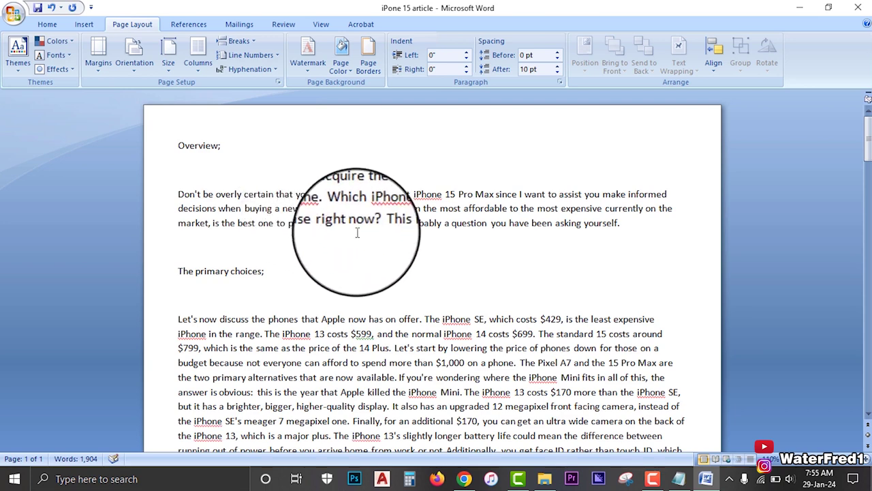
{"action": "left_click", "coordinate": [40, 12]}
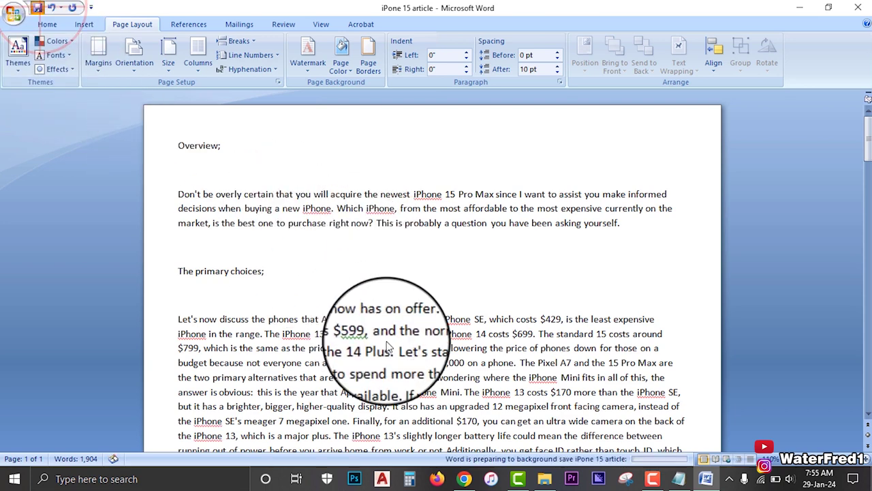
- Dismiss the plagiarism-check offer in QuillBot and compare its paraphrased text with the article in Word
{"action": "left_click", "coordinate": [464, 478]}
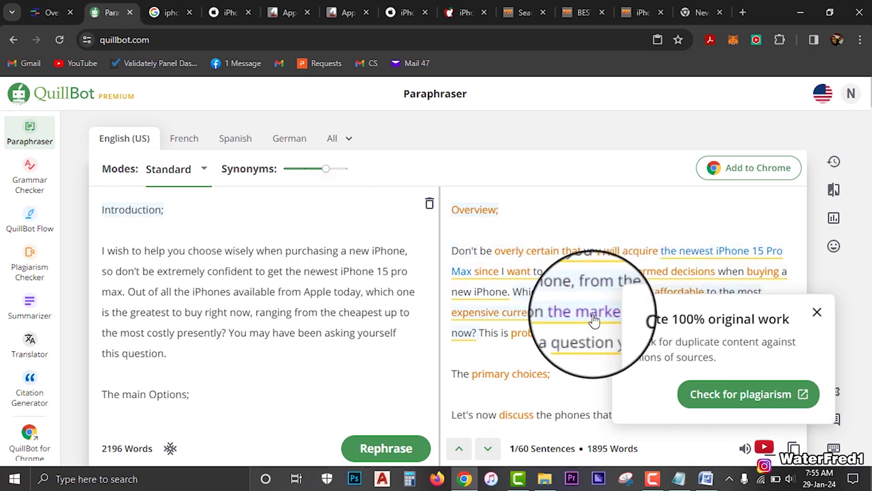
{"action": "left_click", "coordinate": [818, 312]}
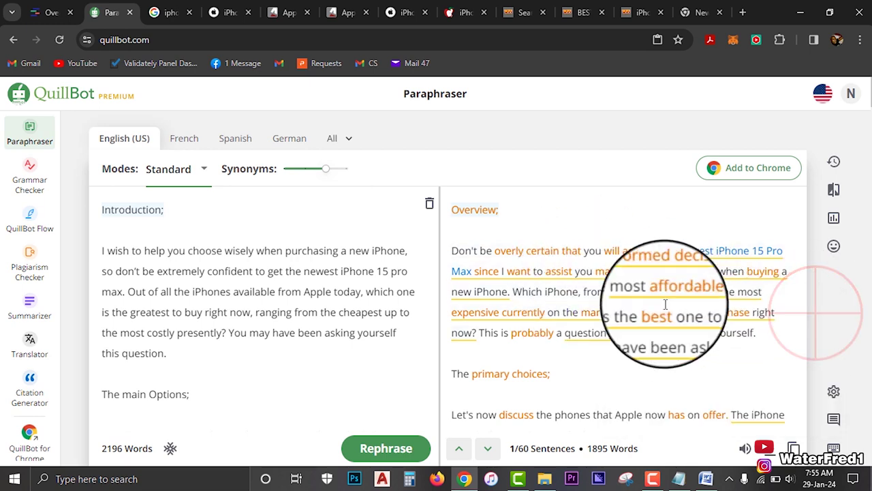
{"action": "scroll", "coordinate": [631, 325], "scroll_direction": "down", "scroll_amount": 3}
{"action": "scroll", "coordinate": [623, 300], "scroll_direction": "down", "scroll_amount": 3}
{"action": "scroll", "coordinate": [630, 316], "scroll_direction": "up", "scroll_amount": 8}
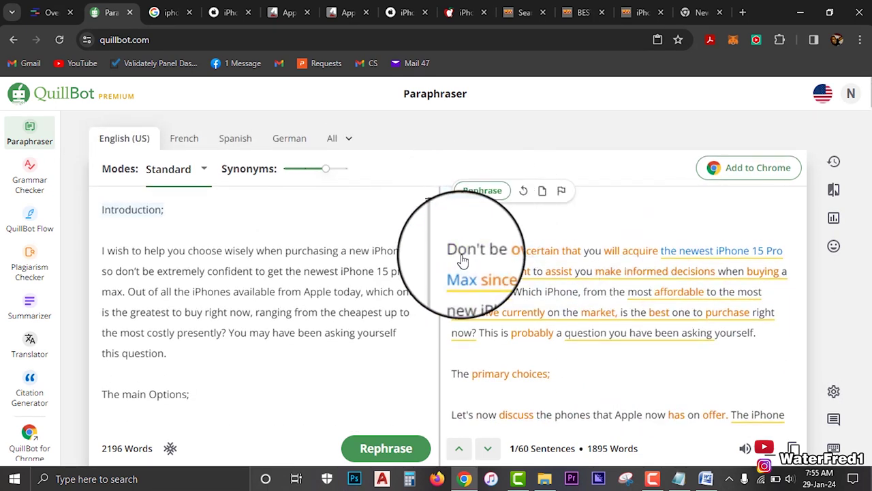
{"action": "left_click", "coordinate": [706, 479]}
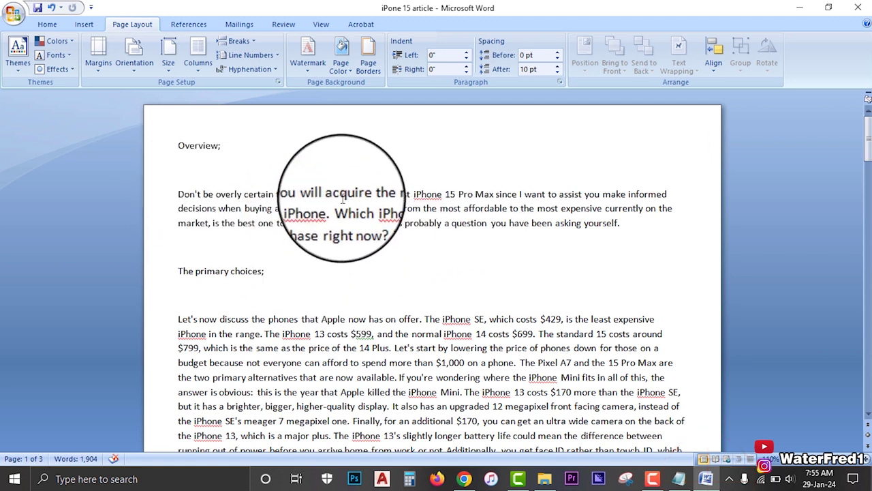
- Reopen the Quetext report in the browser and examine the first plagiarism match against its LinkedIn source
{"action": "left_click", "coordinate": [463, 478]}
{"action": "left_click", "coordinate": [45, 11]}
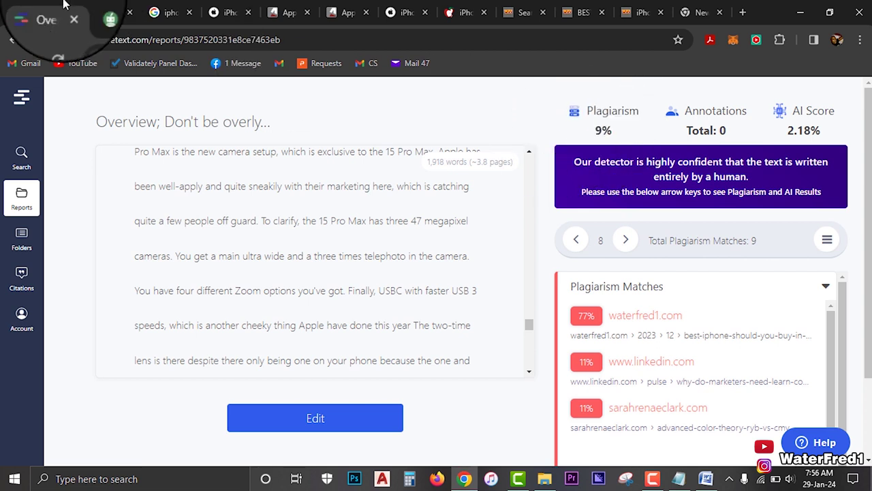
{"action": "left_click", "coordinate": [110, 13]}
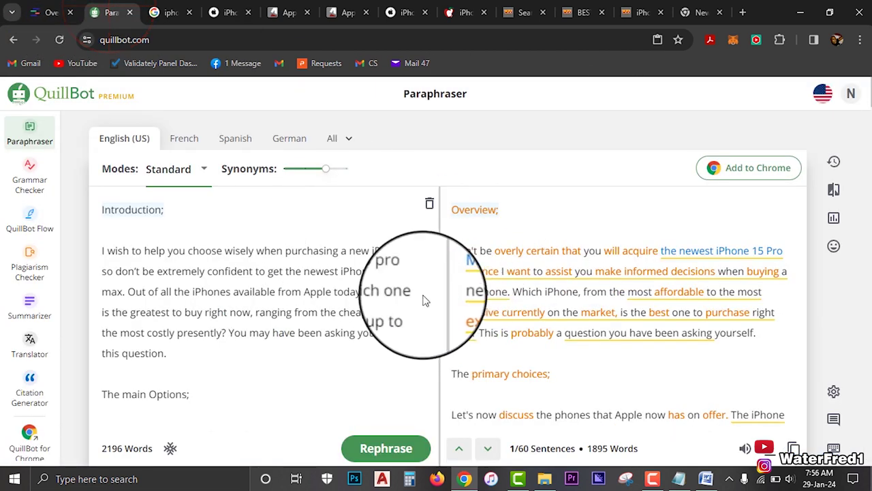
{"action": "left_click", "coordinate": [51, 13]}
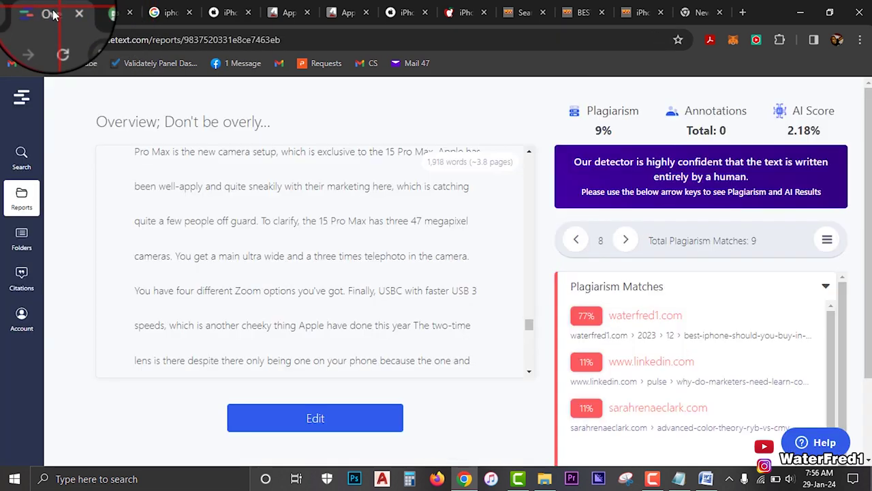
{"action": "left_click", "coordinate": [576, 239]}
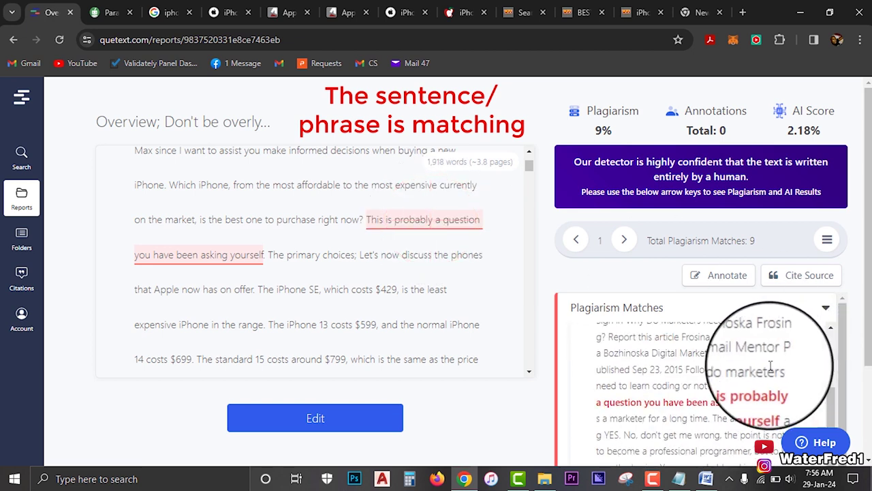
{"action": "scroll", "coordinate": [668, 393], "scroll_direction": "down", "scroll_amount": 1}
{"action": "scroll", "coordinate": [651, 371], "scroll_direction": "up", "scroll_amount": 1}
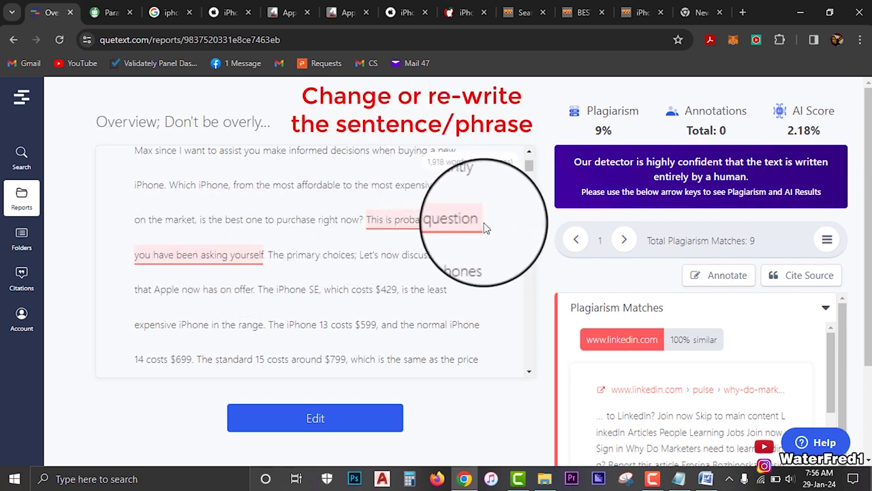
- Copy the phrase "probably a question" from the first plagiarism match and find it in the Word document
{"action": "left_click_drag", "start_coordinate": [484, 227], "coordinate": [418, 227]}
{"action": "right_click", "coordinate": [416, 223]}
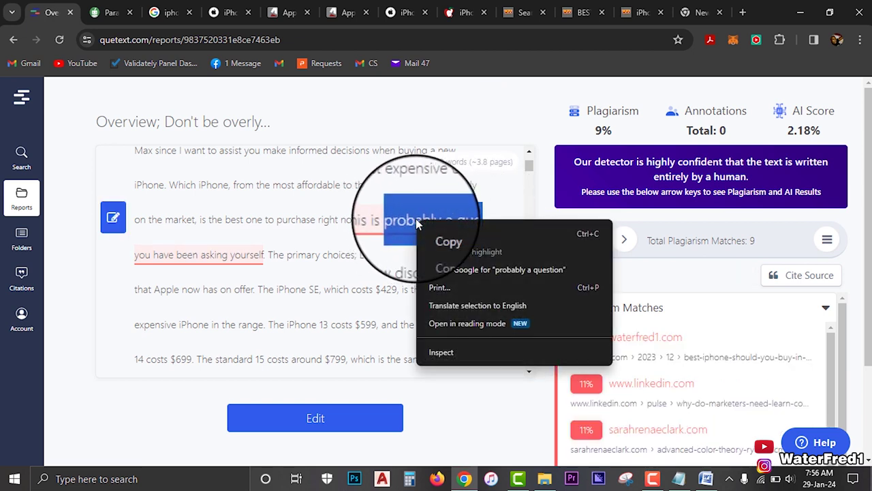
{"action": "left_click", "coordinate": [443, 240]}
{"action": "left_click", "coordinate": [709, 479]}
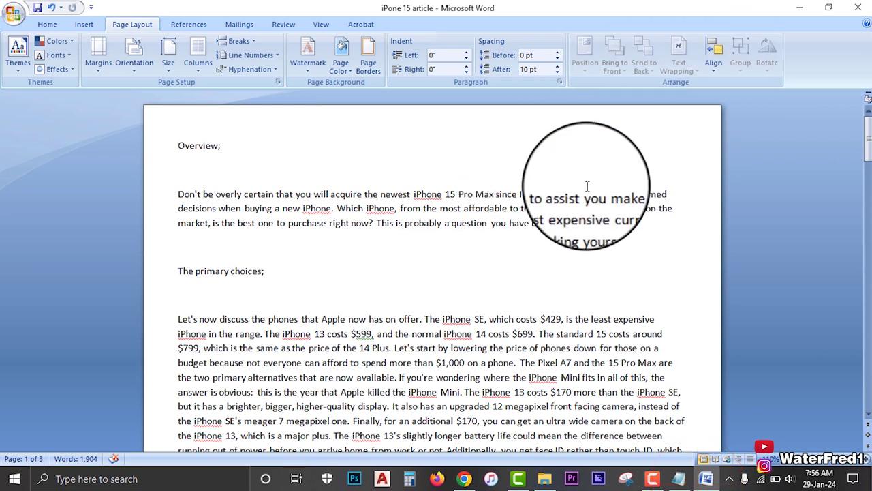
{"action": "key", "text": "ctrl+f"}
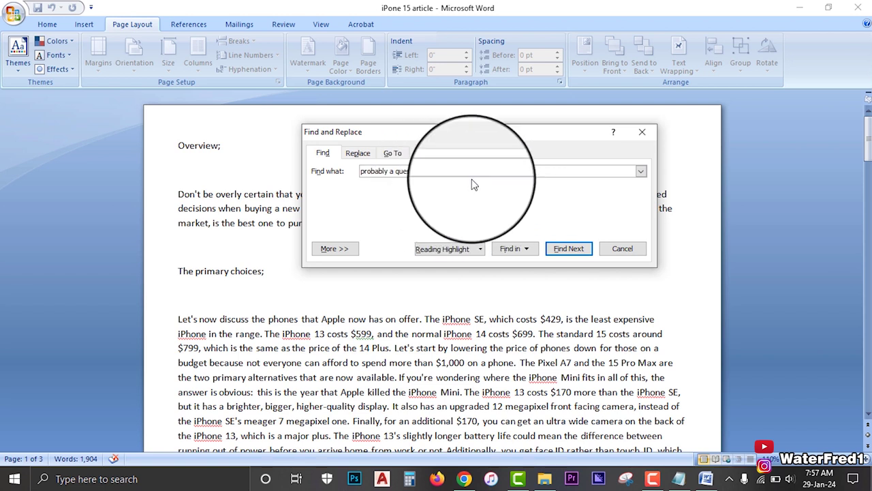
{"action": "left_click", "coordinate": [578, 252]}
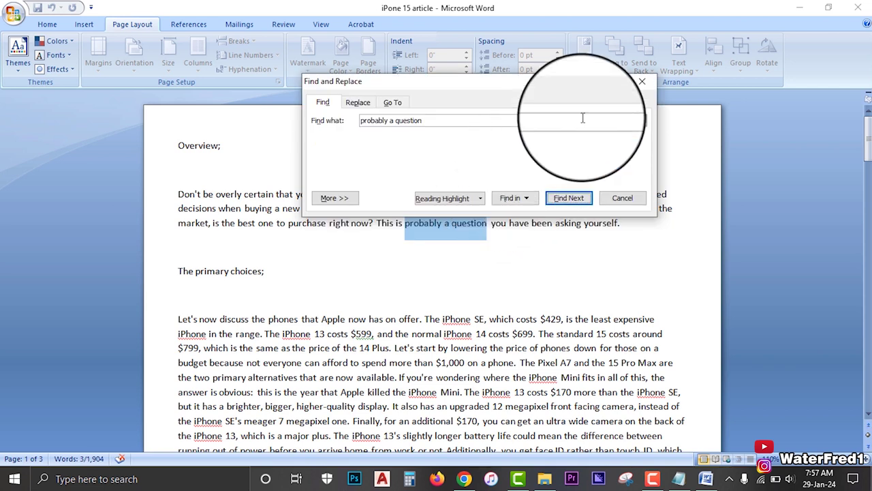
{"action": "left_click", "coordinate": [643, 83]}
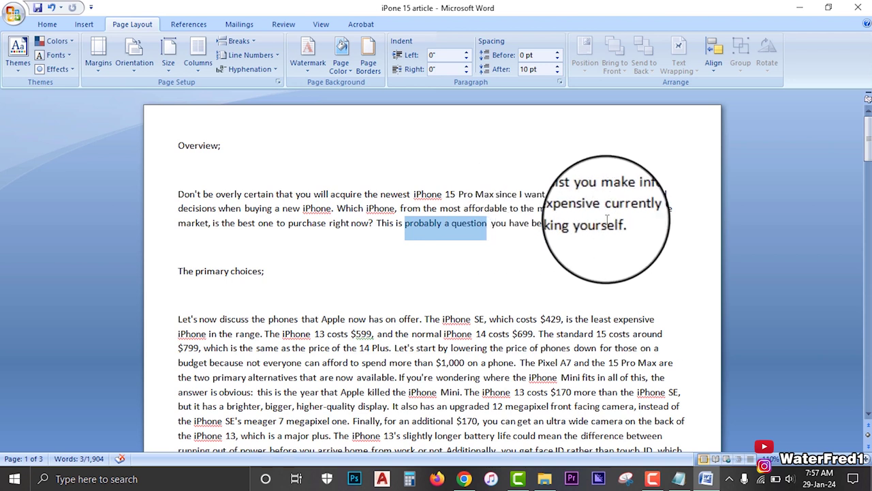
- Replace the matching sentence at the end of the Overview paragraph in Word with "You must have been wanting to know right?"
{"action": "left_click_drag", "start_coordinate": [620, 224], "coordinate": [403, 227]}
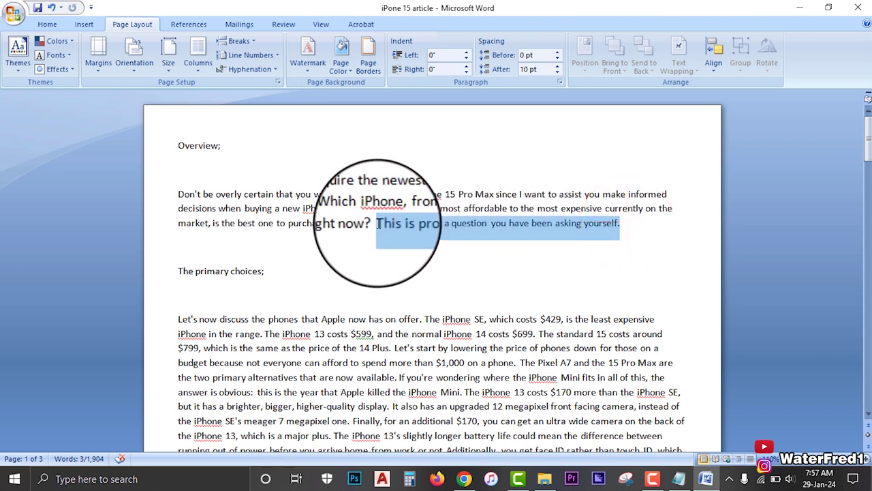
{"action": "left_click", "coordinate": [464, 479]}
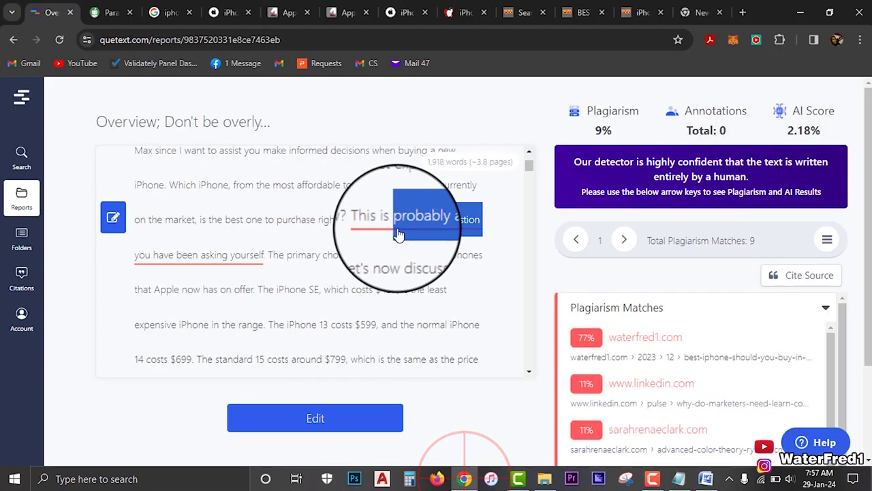
{"action": "left_click", "coordinate": [705, 479]}
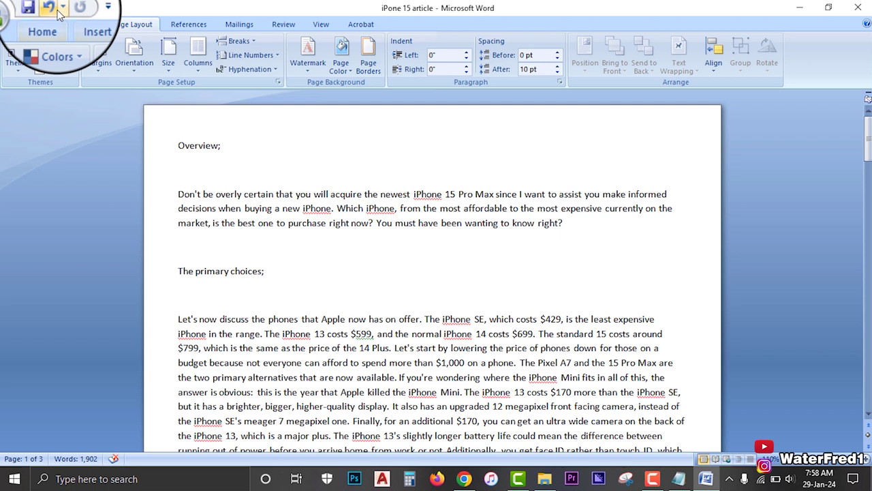
- Switch back to the Quetext report and advance from the first plagiarism match to the second one
{"action": "left_click", "coordinate": [463, 478]}
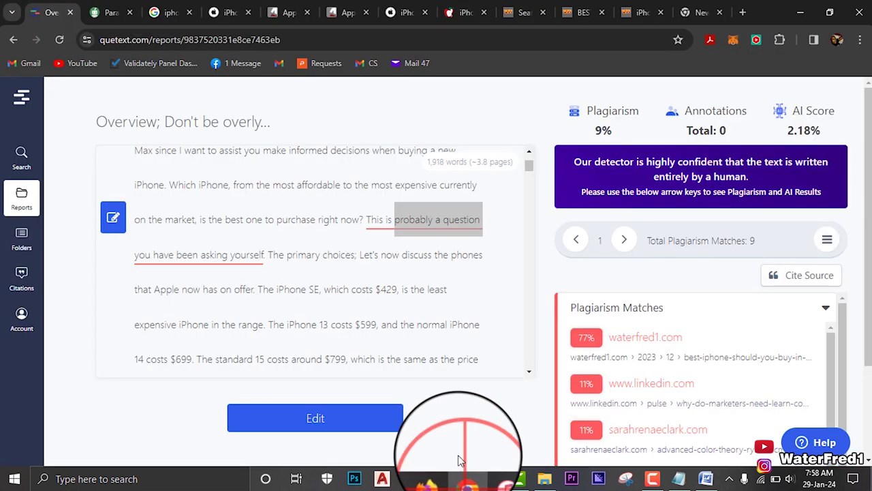
{"action": "left_click_drag", "start_coordinate": [417, 232], "coordinate": [438, 230]}
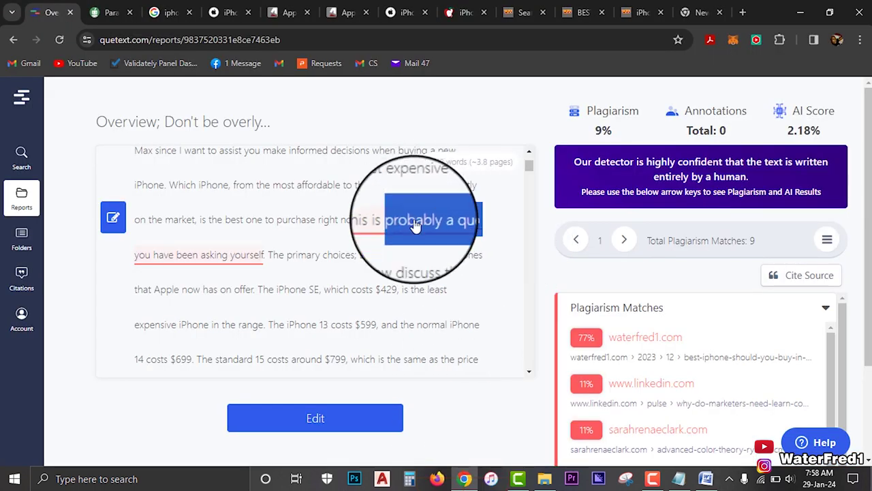
{"action": "left_click", "coordinate": [632, 242]}
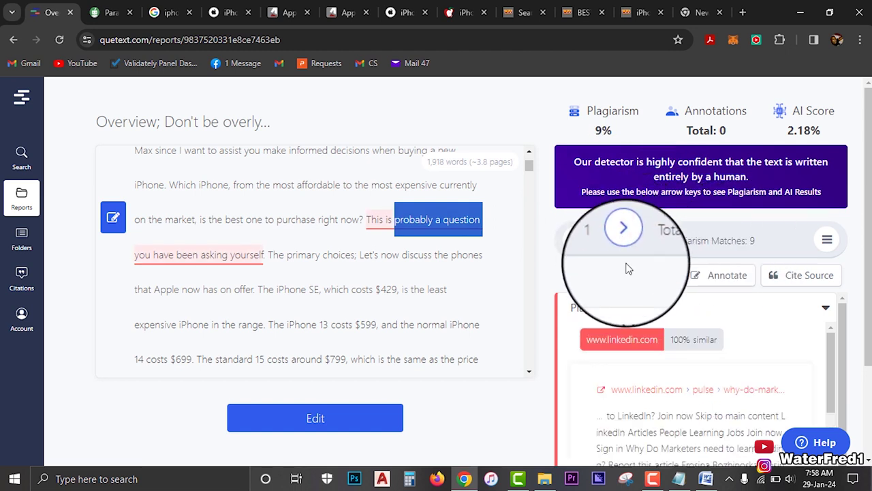
{"action": "left_click", "coordinate": [625, 246]}
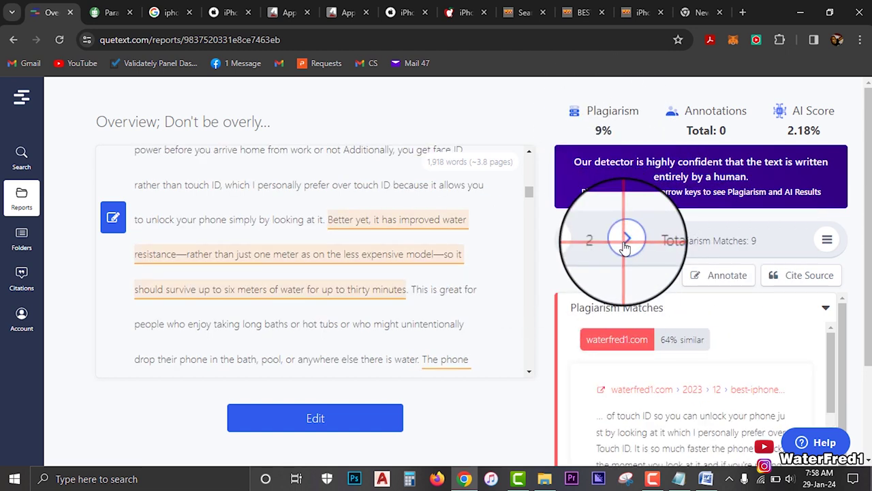
{"action": "left_click", "coordinate": [580, 239]}
{"action": "left_click", "coordinate": [624, 239]}
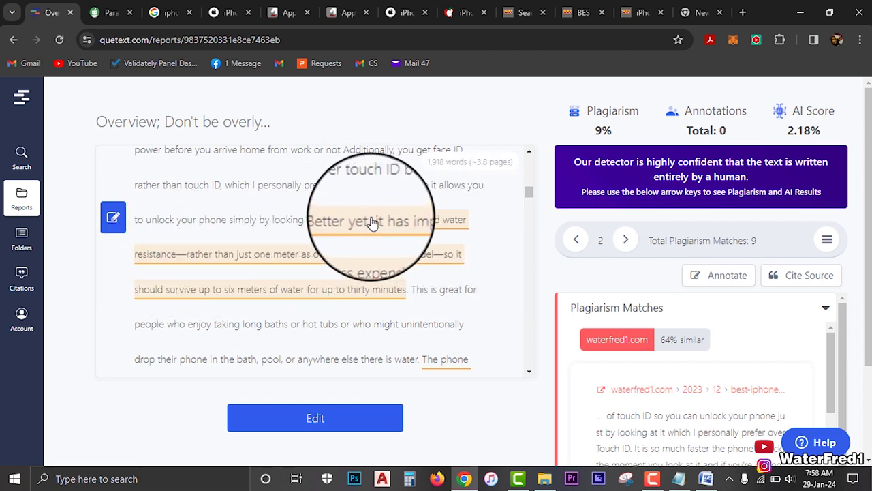
- Copy "Better yet," from the second plagiarism match and find the passage in the Word document
{"action": "left_click_drag", "start_coordinate": [372, 224], "coordinate": [345, 222]}
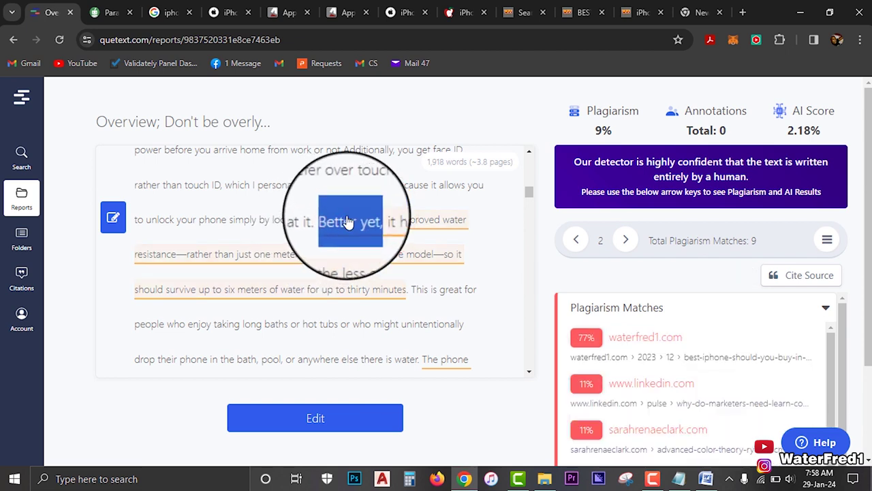
{"action": "right_click", "coordinate": [347, 222]}
{"action": "left_click", "coordinate": [359, 230]}
{"action": "left_click", "coordinate": [714, 479]}
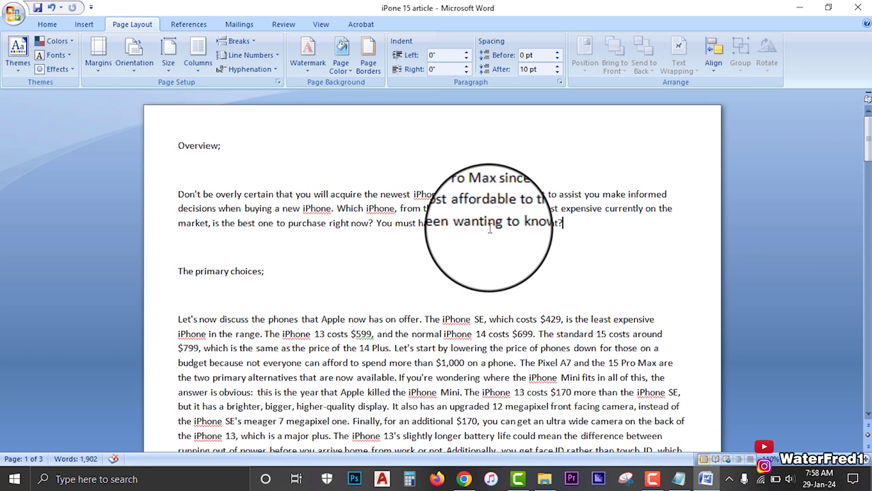
{"action": "key", "text": "ctrl+f"}
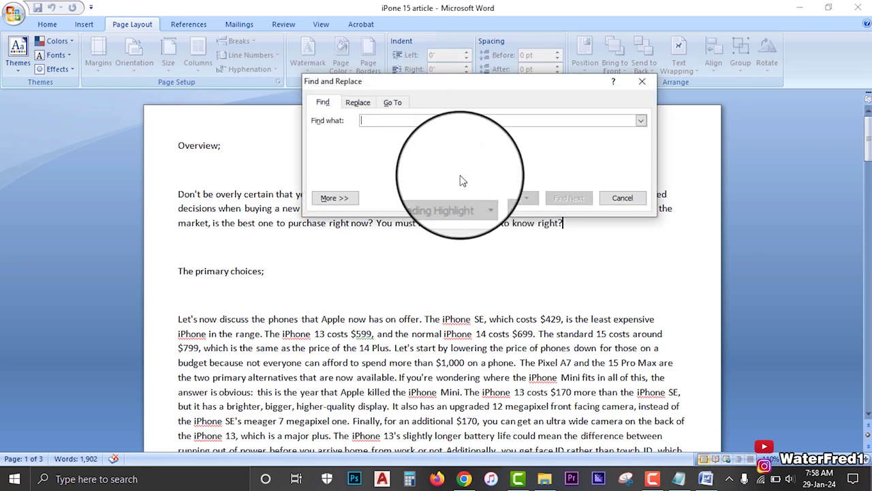
{"action": "key", "text": "Return"}
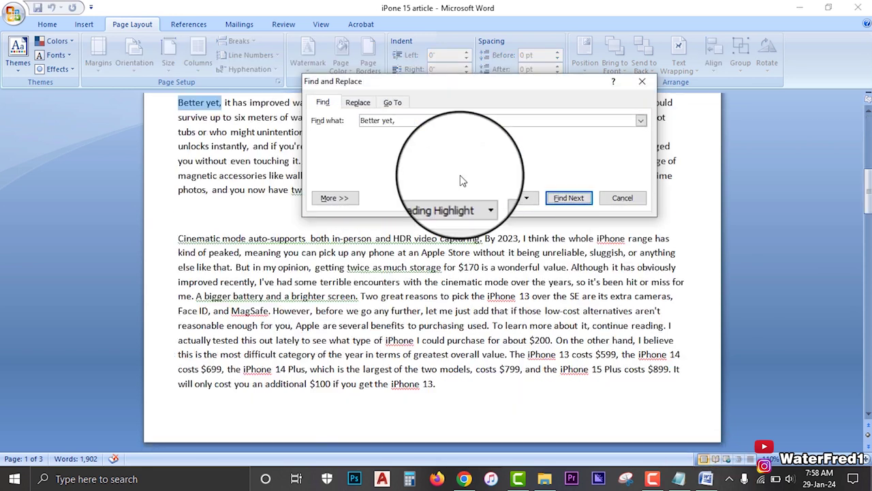
{"action": "left_click", "coordinate": [652, 82]}
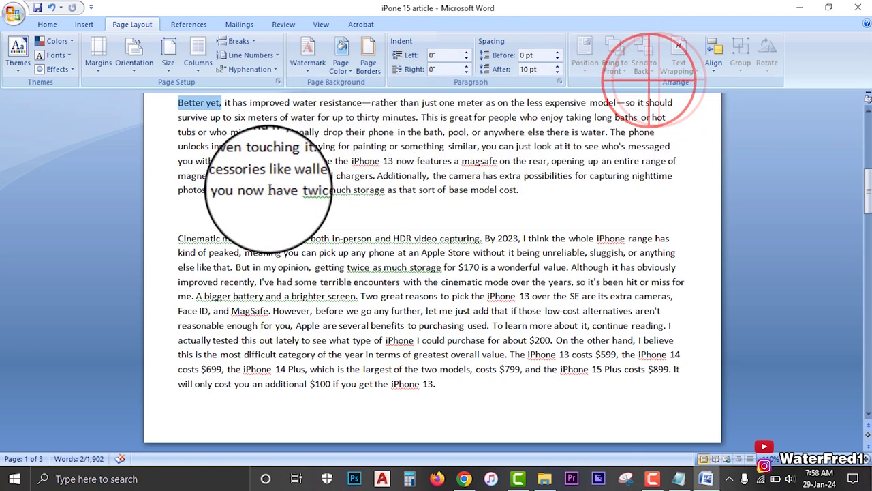
{"action": "scroll", "coordinate": [430, 205], "scroll_direction": "up", "scroll_amount": 2}
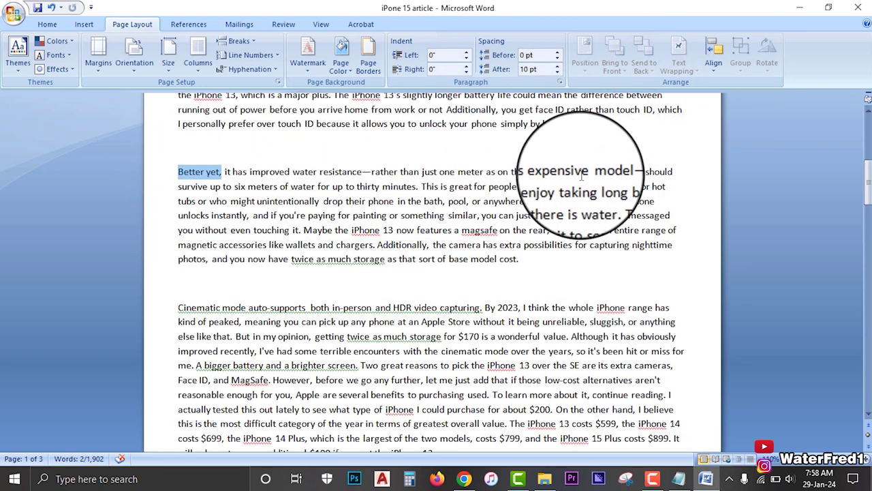
- Compare the flagged passages in the Quetext report with the article text in Word
{"action": "left_click", "coordinate": [465, 479]}
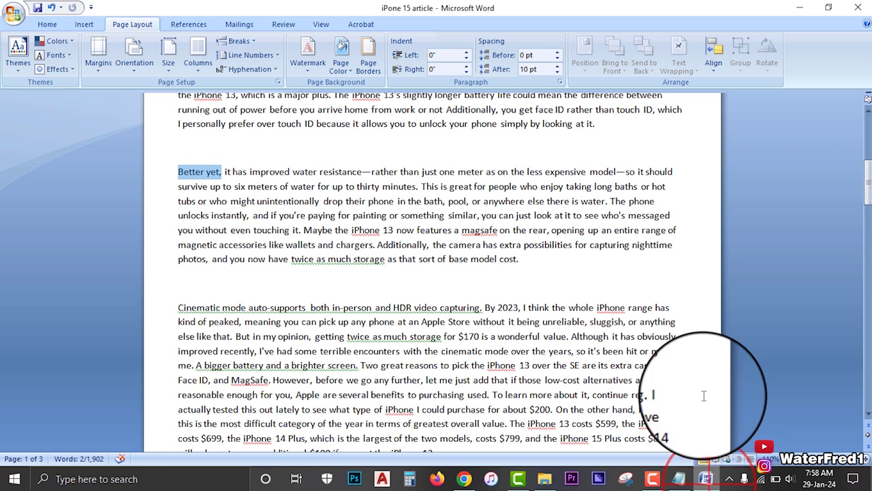
{"action": "left_click", "coordinate": [706, 478]}
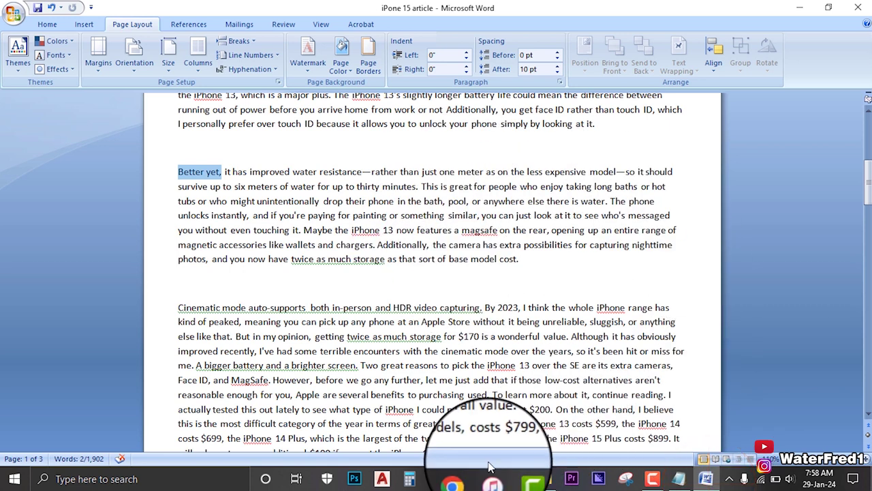
{"action": "left_click", "coordinate": [464, 479]}
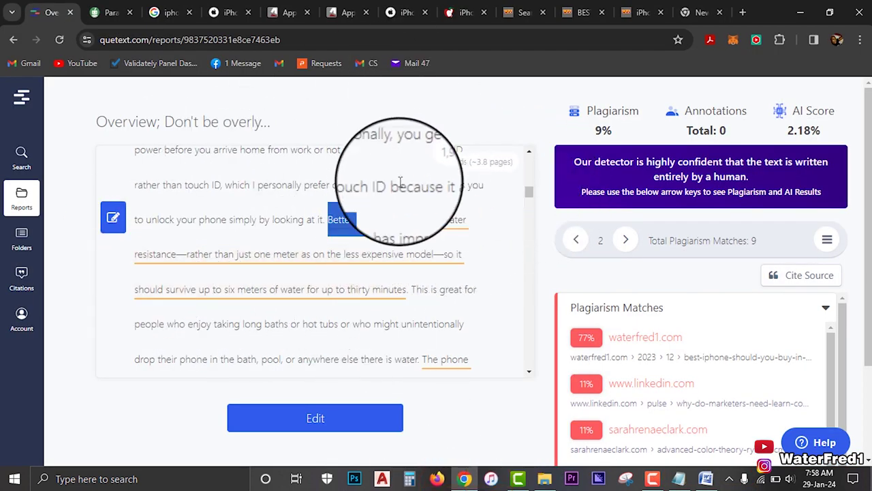
{"action": "scroll", "coordinate": [373, 268], "scroll_direction": "up", "scroll_amount": 3}
{"action": "scroll", "coordinate": [373, 270], "scroll_direction": "up", "scroll_amount": 3}
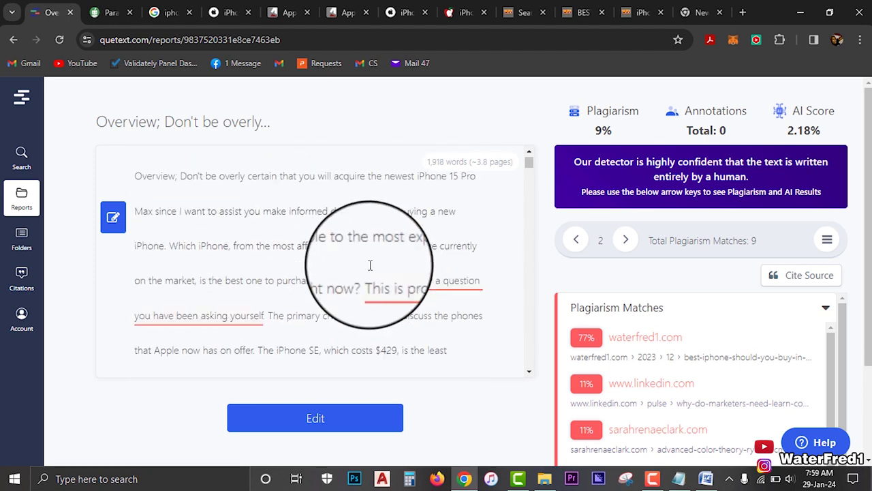
{"action": "left_click", "coordinate": [707, 479]}
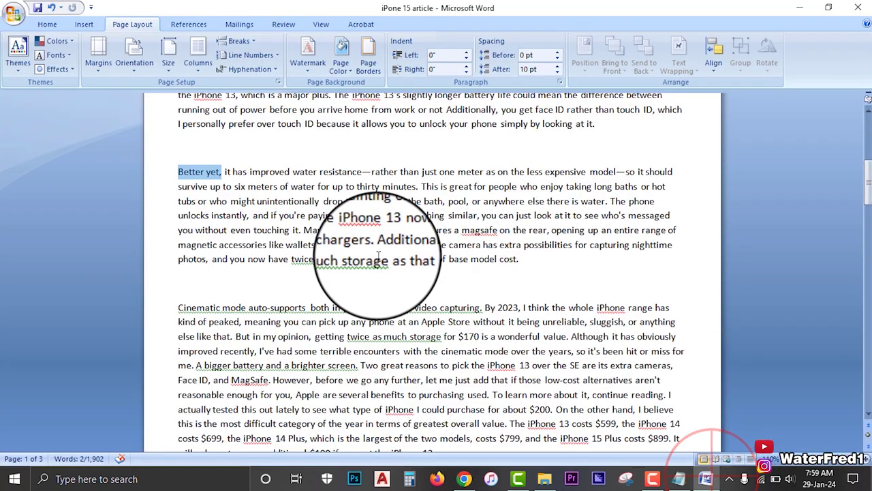
- Copy the entire text of the iPhone article in the Word document
{"action": "left_click", "coordinate": [396, 231]}
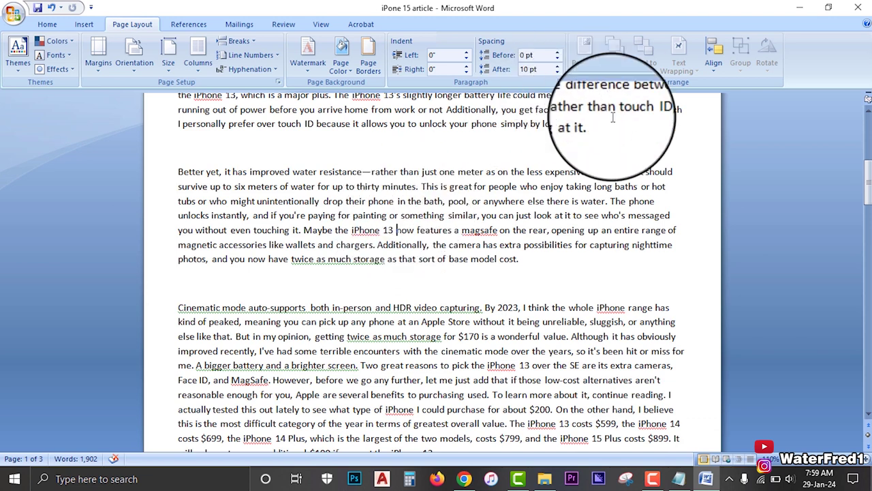
{"action": "key", "text": "ctrl+a"}
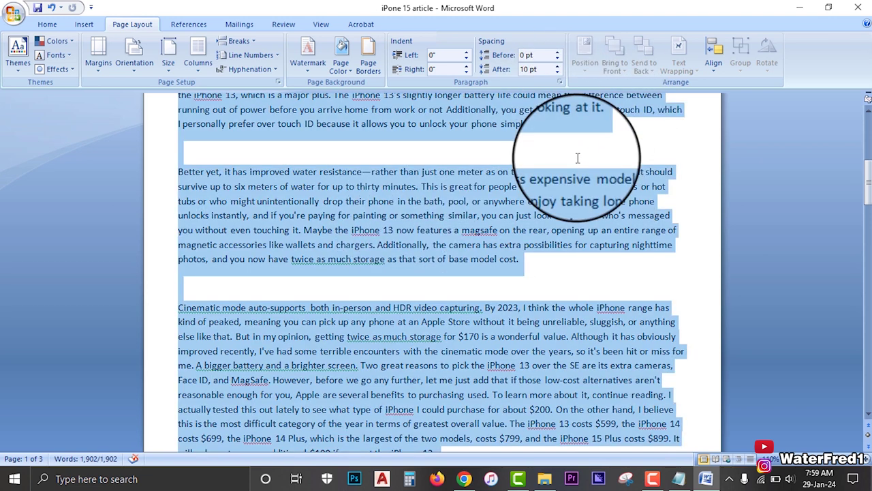
{"action": "right_click", "coordinate": [423, 169]}
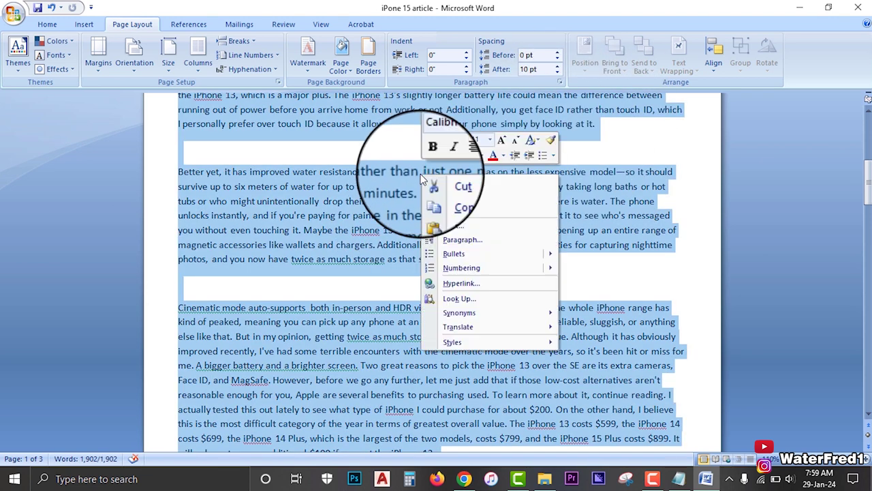
{"action": "left_click", "coordinate": [448, 195]}
- Switch to Quetext, start a new search with the copied article pasted in, and check it for both plagiarism and AI
{"action": "left_click", "coordinate": [463, 479]}
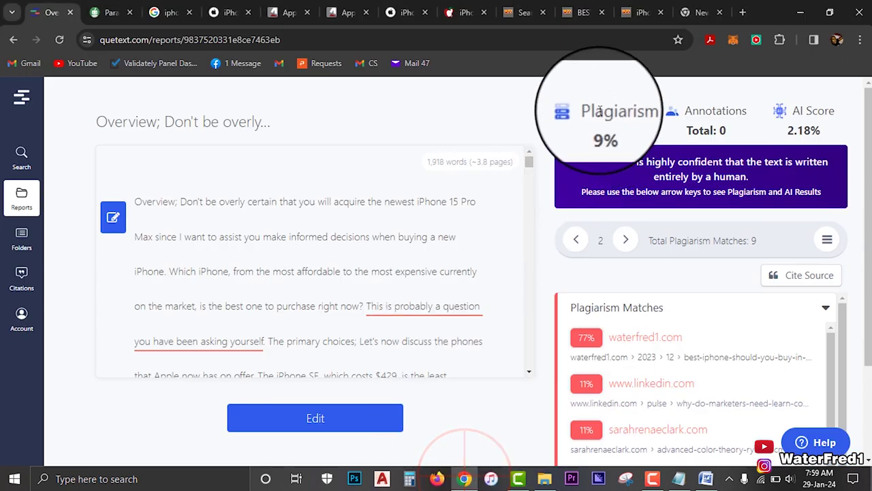
{"action": "left_click", "coordinate": [576, 238]}
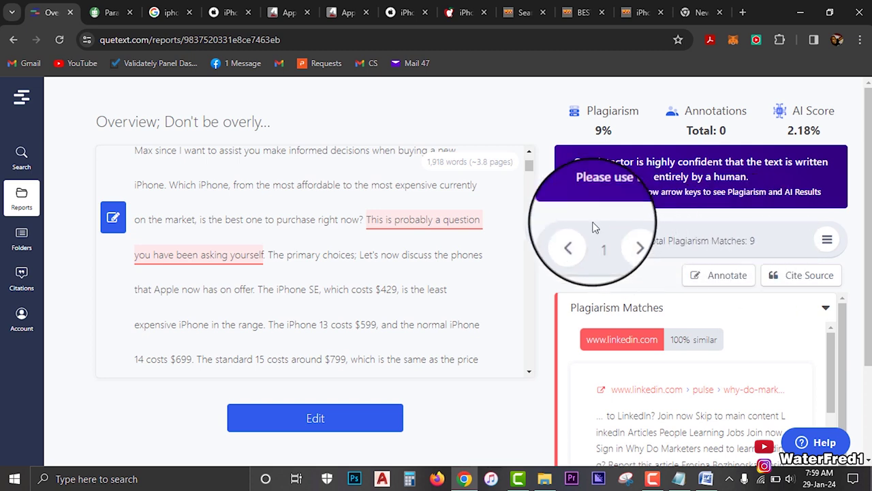
{"action": "left_click", "coordinate": [21, 157]}
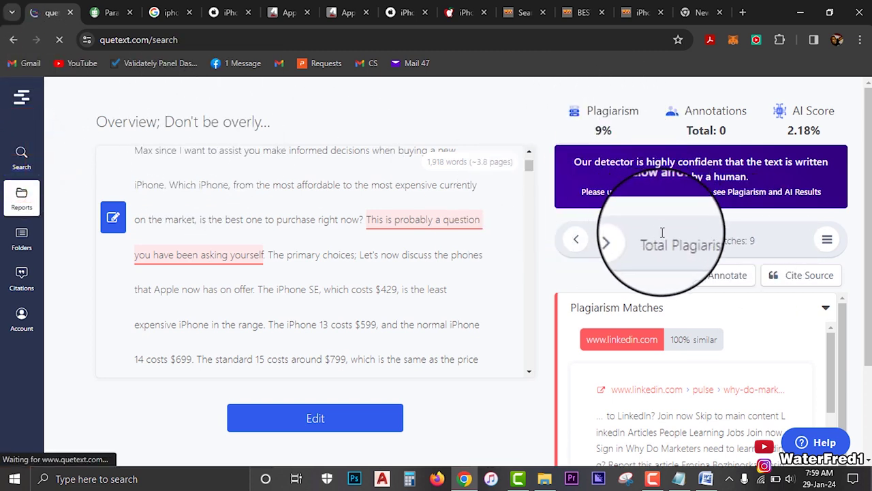
{"action": "key", "text": "ctrl+v"}
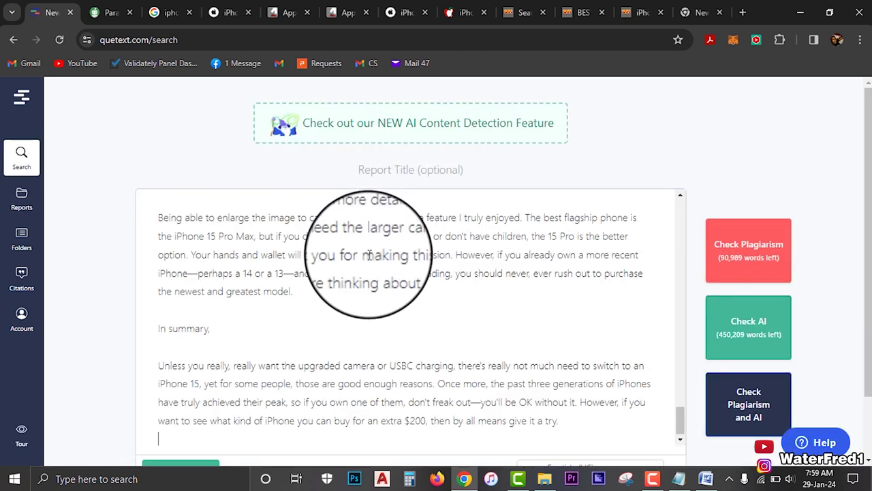
{"action": "left_click", "coordinate": [740, 407]}
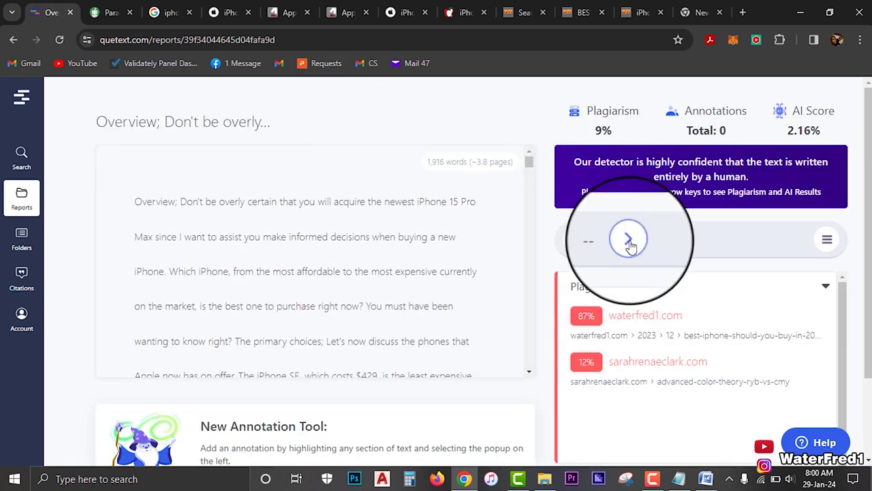
- Review the first and second plagiarism matches in the new Quetext report and return to the first one
{"action": "left_click", "coordinate": [630, 242]}
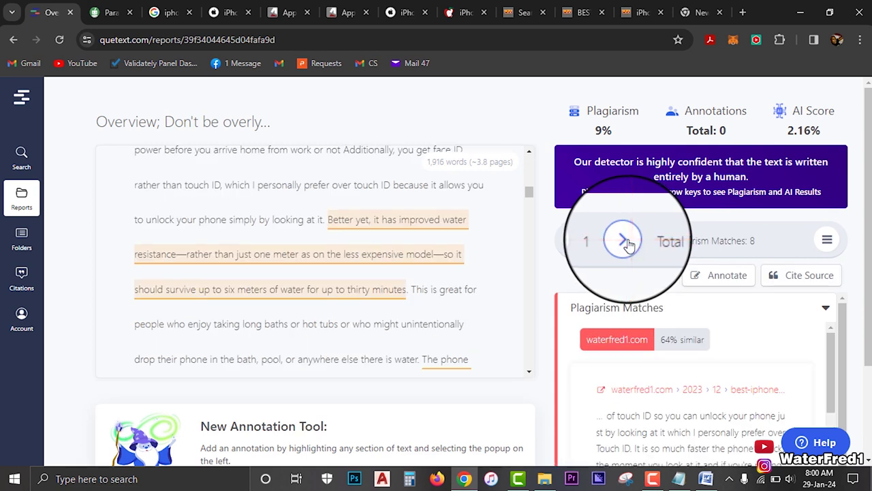
{"action": "left_click", "coordinate": [577, 240]}
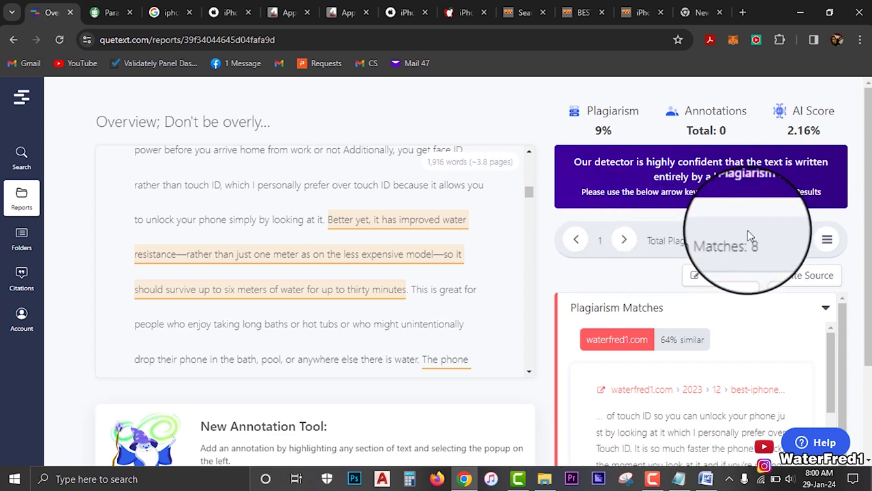
{"action": "left_click_drag", "start_coordinate": [529, 194], "coordinate": [529, 162]}
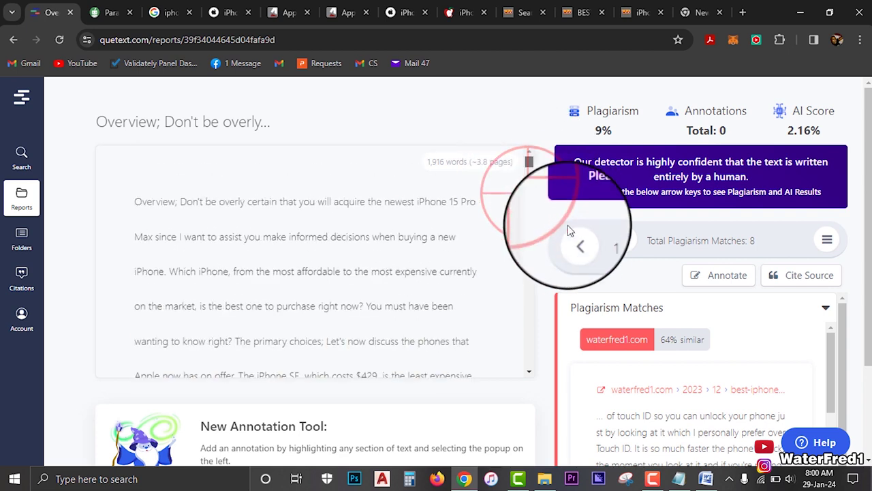
{"action": "left_click", "coordinate": [626, 240]}
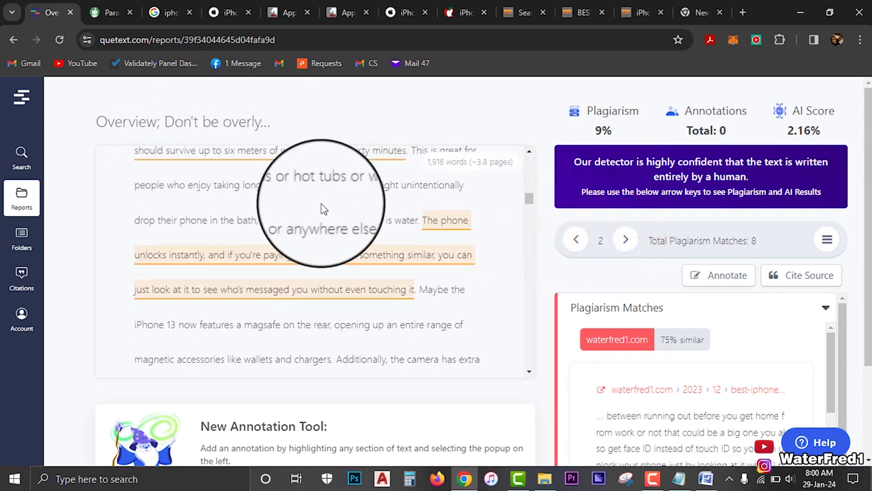
{"action": "left_click", "coordinate": [576, 240]}
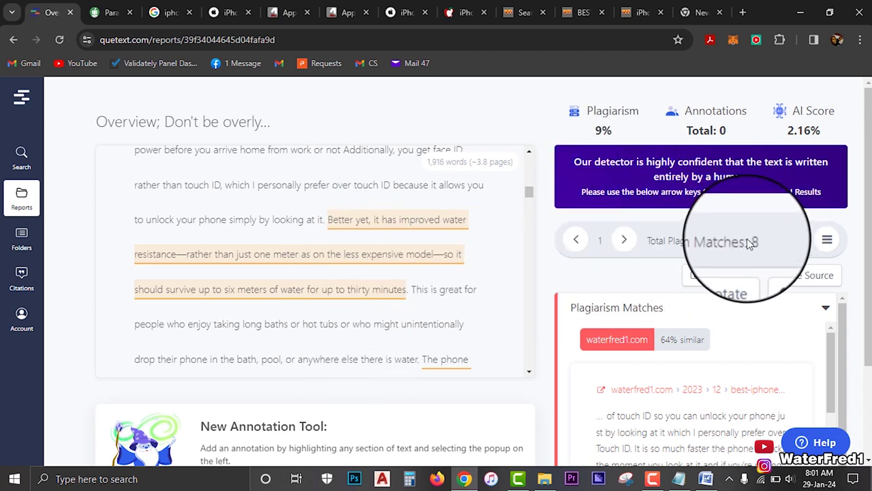
{"action": "left_click", "coordinate": [706, 478]}
{"action": "key", "text": "ctrl+a"}
{"action": "left_click", "coordinate": [382, 220]}
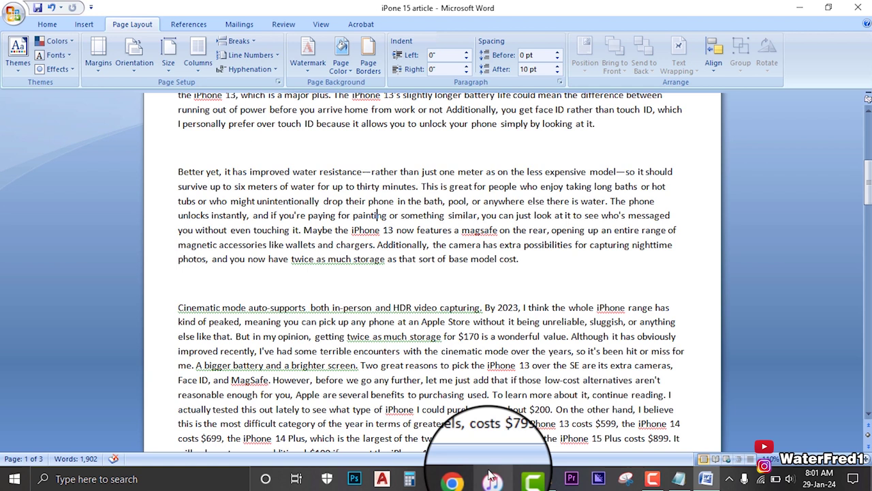
- Switch back to the Chrome browser and open a new tab
{"action": "left_click", "coordinate": [464, 479]}
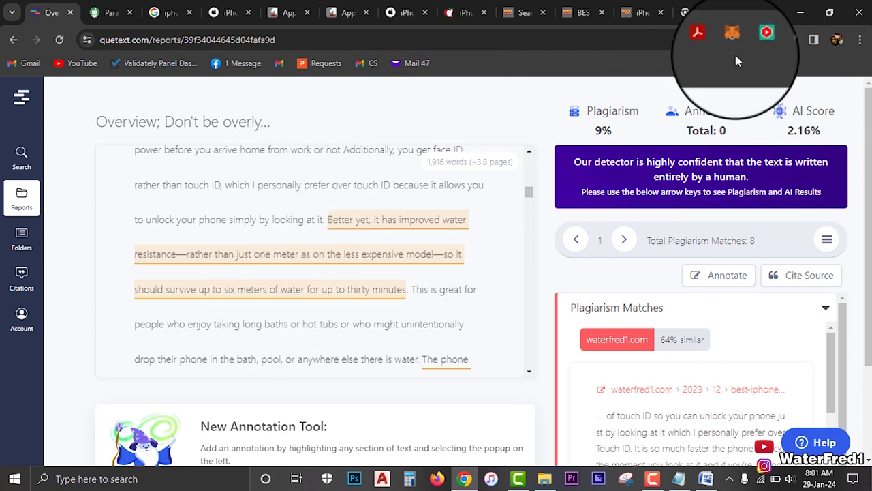
{"action": "left_click", "coordinate": [742, 13]}
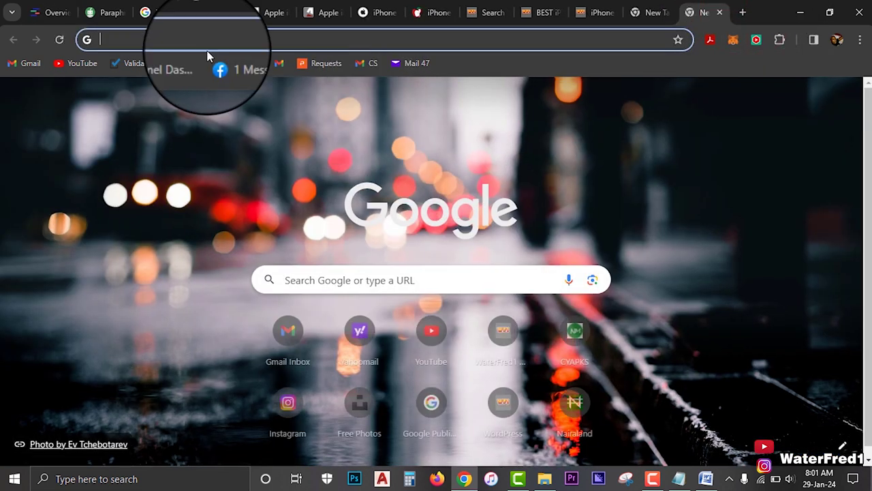
{"action": "type", "text": "super"}
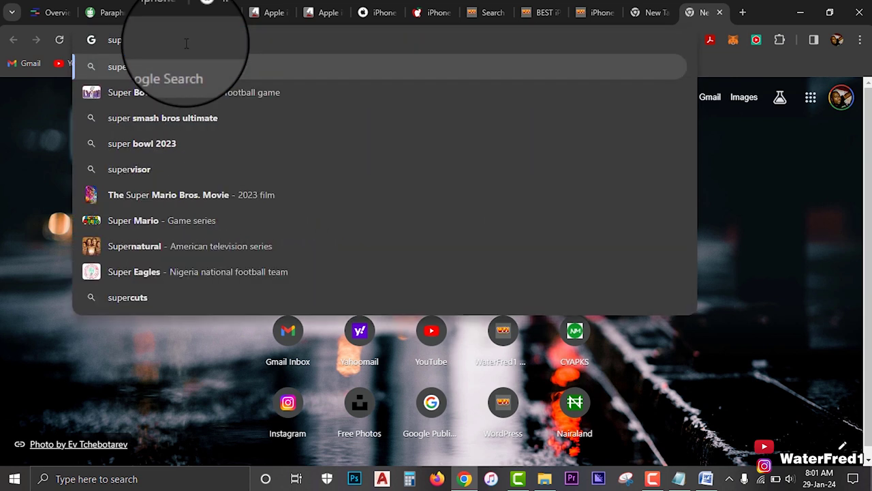
{"action": "key", "text": "BackSpace"}
{"action": "key", "text": "BackSpace"}
{"action": "key", "text": "BackSpace"}
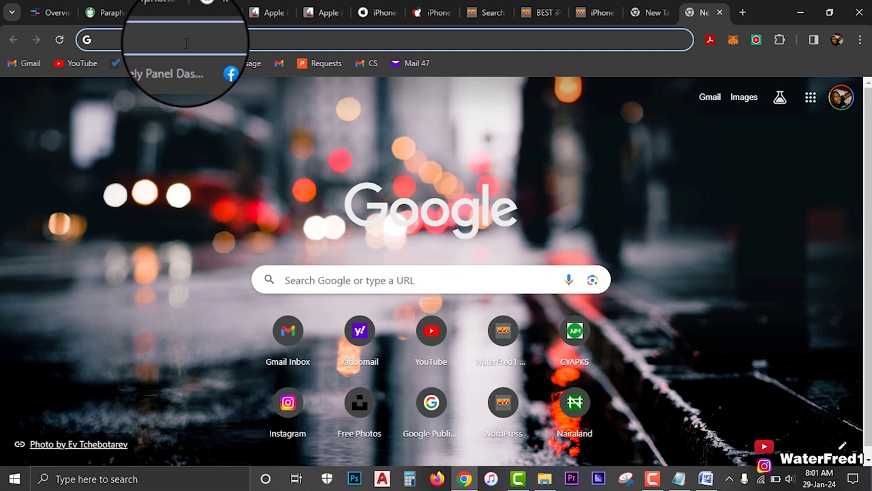
- Search Google for "nigera vs cameroon 2023 afcon"
{"action": "type", "text": "nige"}
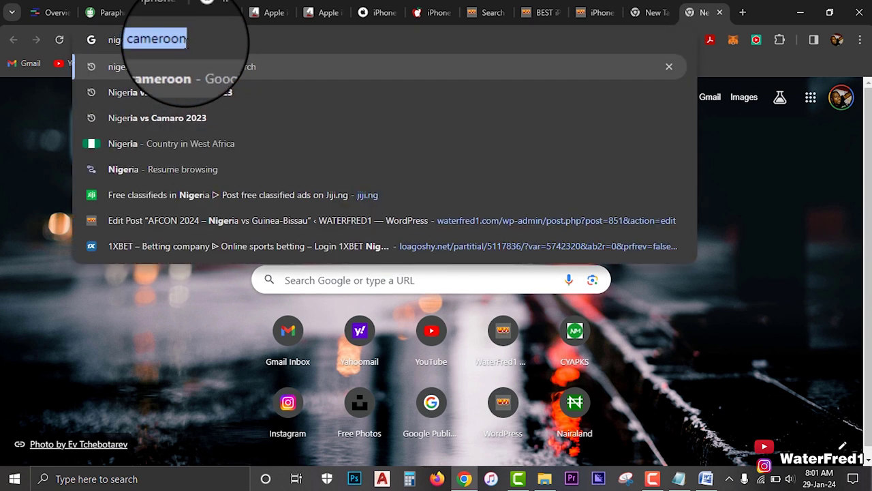
{"action": "key", "text": "Right"}
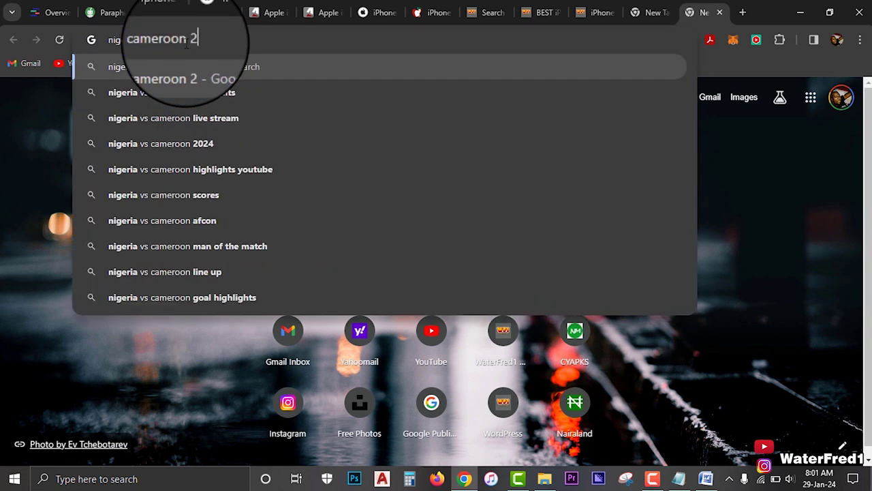
{"action": "type", "text": "2023 afco"}
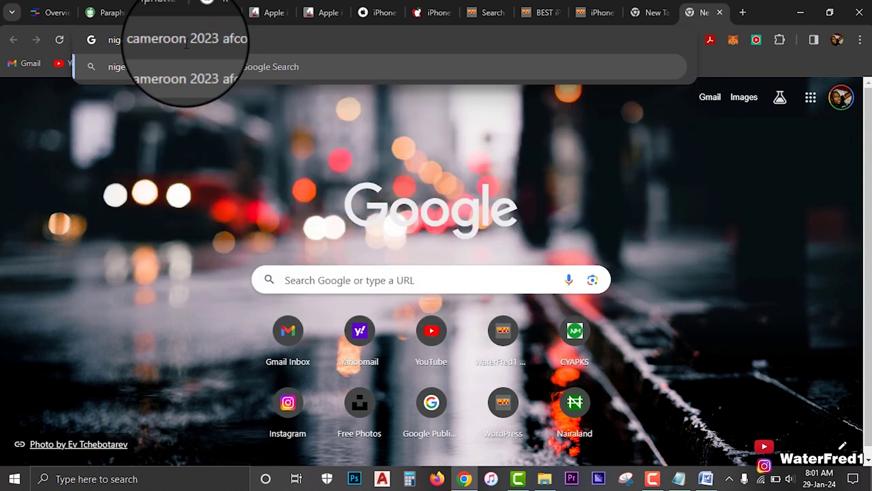
{"action": "type", "text": "n"}
{"action": "key", "text": "Return"}
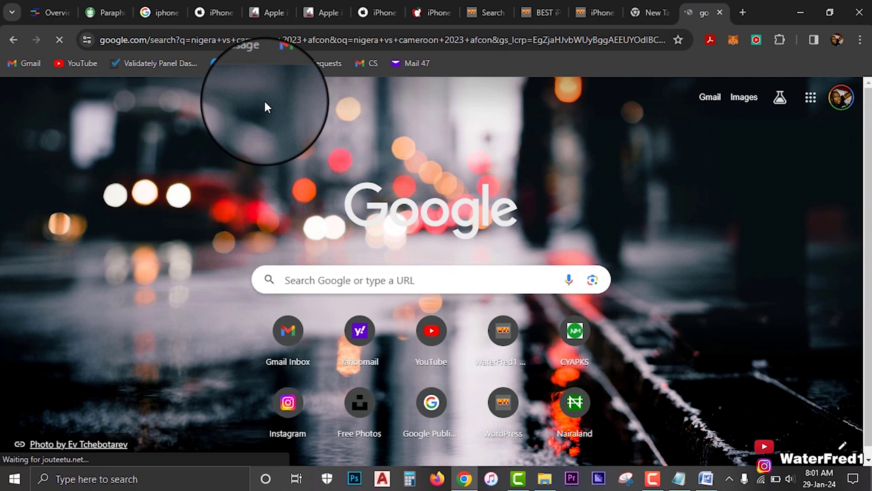
- Open the Vanguard News, beIN SPORTS and Premium Times Nigeria results about the Nigeria vs Cameroon match in new tabs
{"action": "scroll", "coordinate": [288, 197], "scroll_direction": "down", "scroll_amount": 5}
{"action": "scroll", "coordinate": [286, 202], "scroll_direction": "down", "scroll_amount": 15}
{"action": "scroll", "coordinate": [297, 195], "scroll_direction": "up", "scroll_amount": 1}
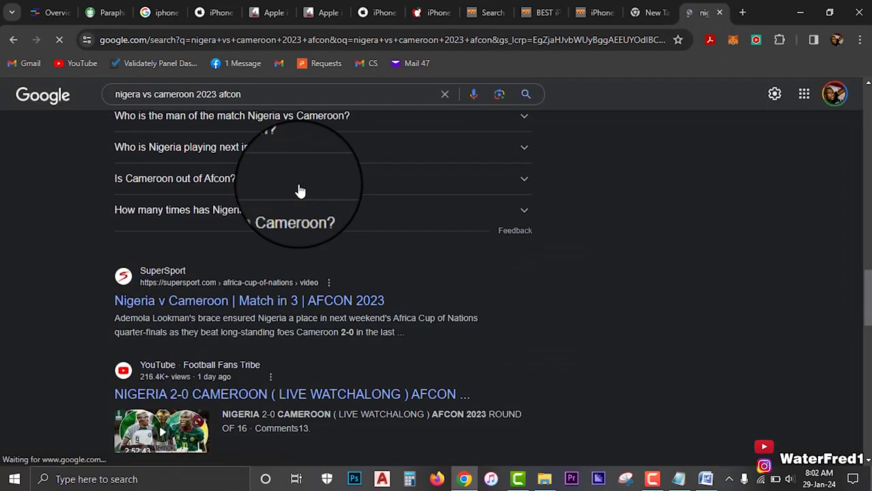
{"action": "scroll", "coordinate": [246, 311], "scroll_direction": "down", "scroll_amount": 4}
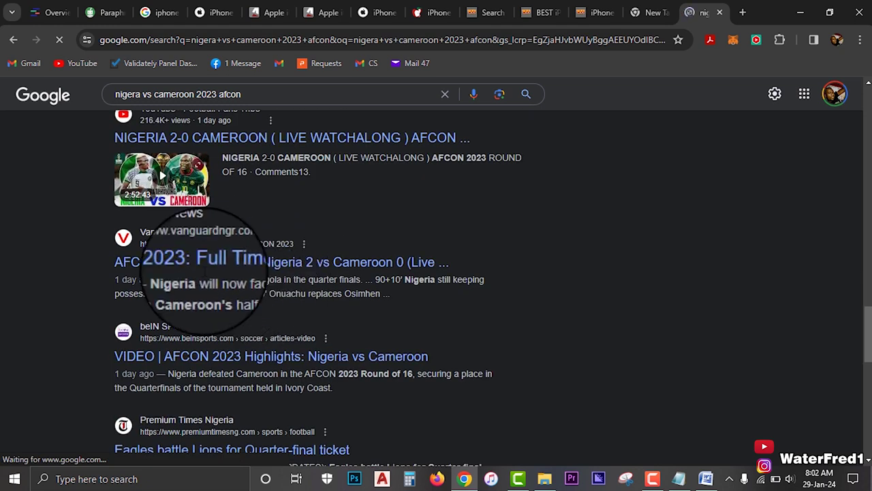
{"action": "right_click", "coordinate": [219, 271]}
{"action": "left_click", "coordinate": [235, 281]}
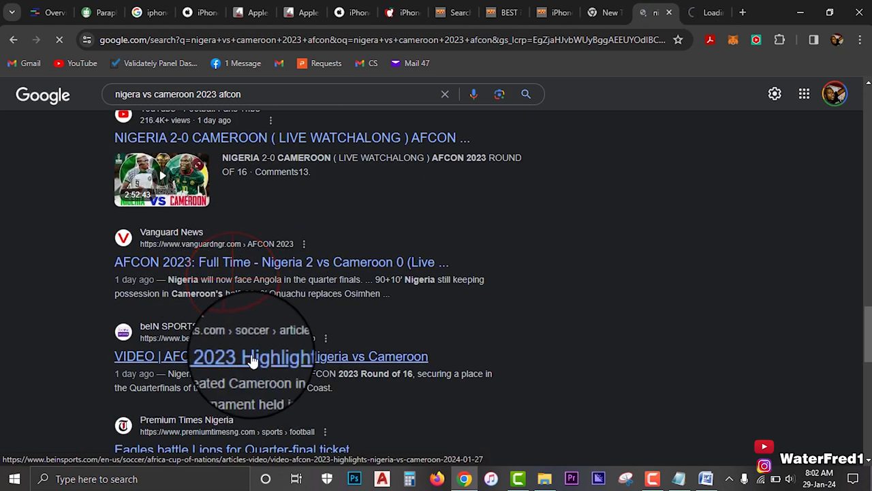
{"action": "right_click", "coordinate": [252, 360]}
{"action": "left_click", "coordinate": [272, 211]}
{"action": "scroll", "coordinate": [286, 313], "scroll_direction": "down", "scroll_amount": 3}
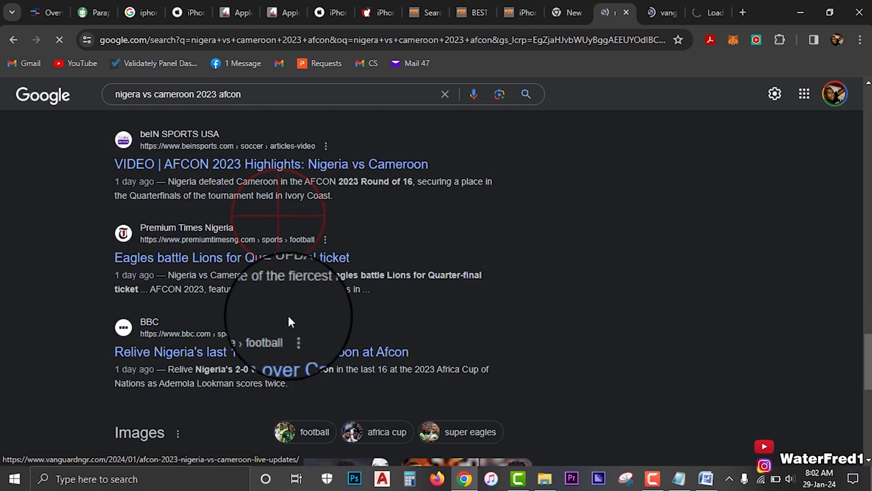
{"action": "right_click", "coordinate": [233, 272]}
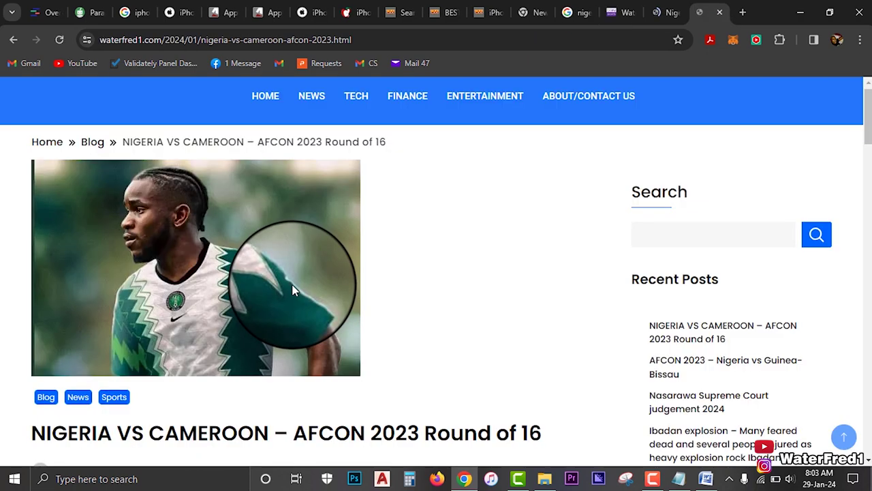
- Read through the Nigeria vs Cameroon articles on waterfred1.com, beIN SPORTS and Premium Times to compare their wording
{"action": "scroll", "coordinate": [291, 279], "scroll_direction": "down", "scroll_amount": 8}
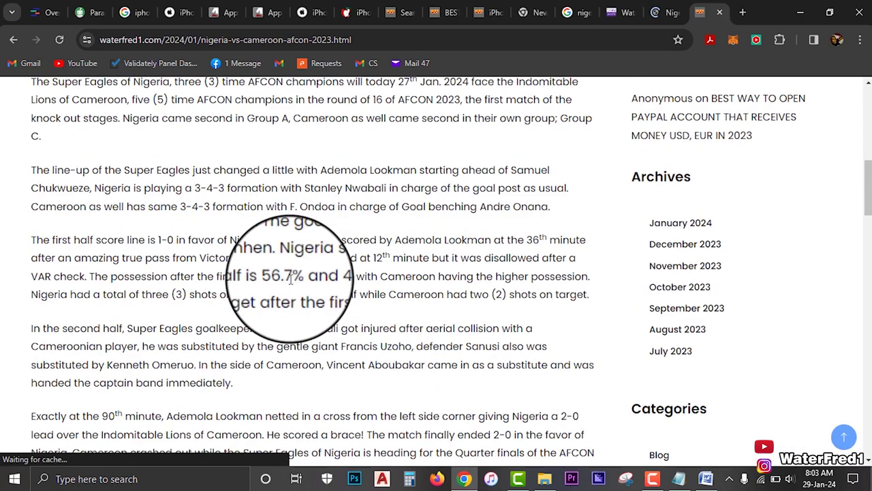
{"action": "scroll", "coordinate": [293, 278], "scroll_direction": "down", "scroll_amount": 4}
{"action": "scroll", "coordinate": [296, 279], "scroll_direction": "up", "scroll_amount": 6}
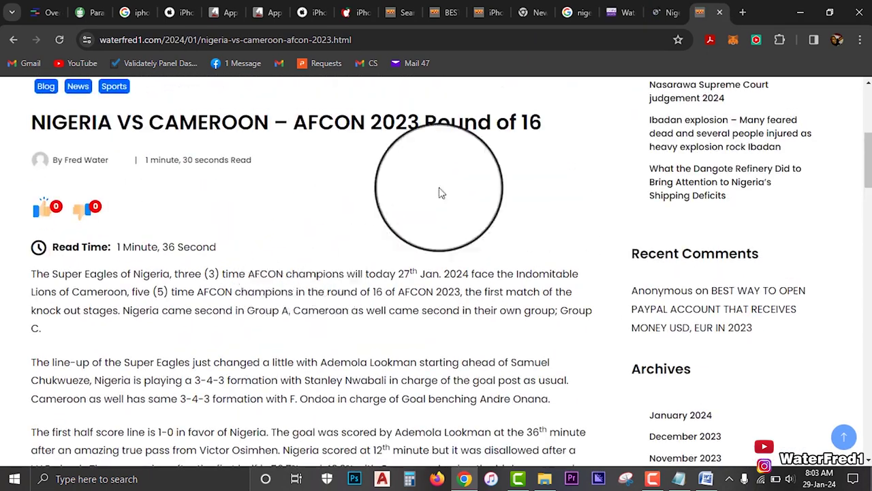
{"action": "left_click", "coordinate": [607, 14]}
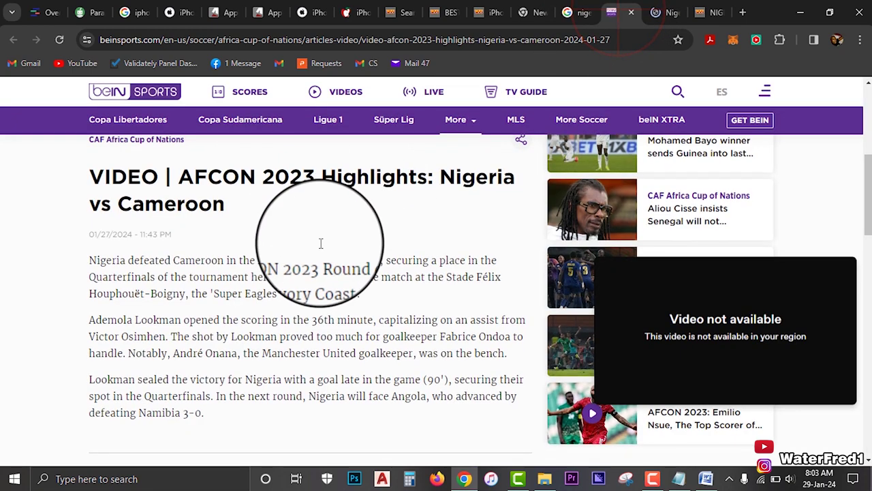
{"action": "left_click", "coordinate": [658, 13]}
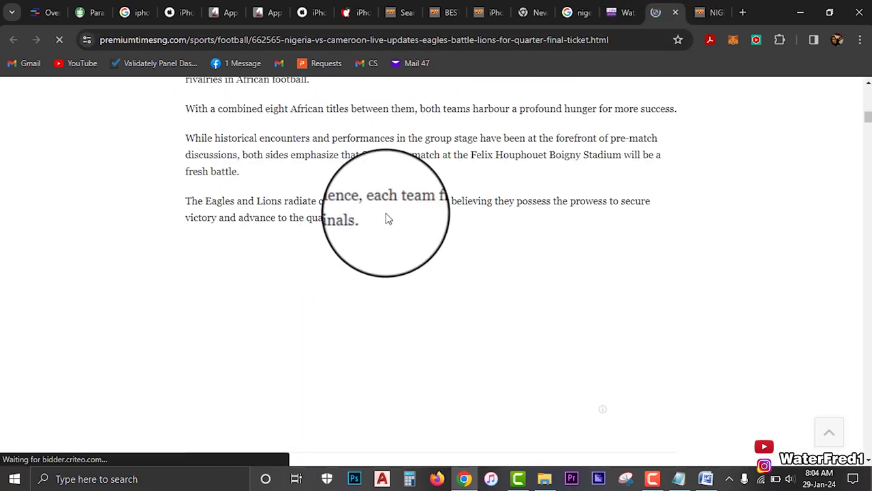
{"action": "scroll", "coordinate": [383, 205], "scroll_direction": "up", "scroll_amount": 5}
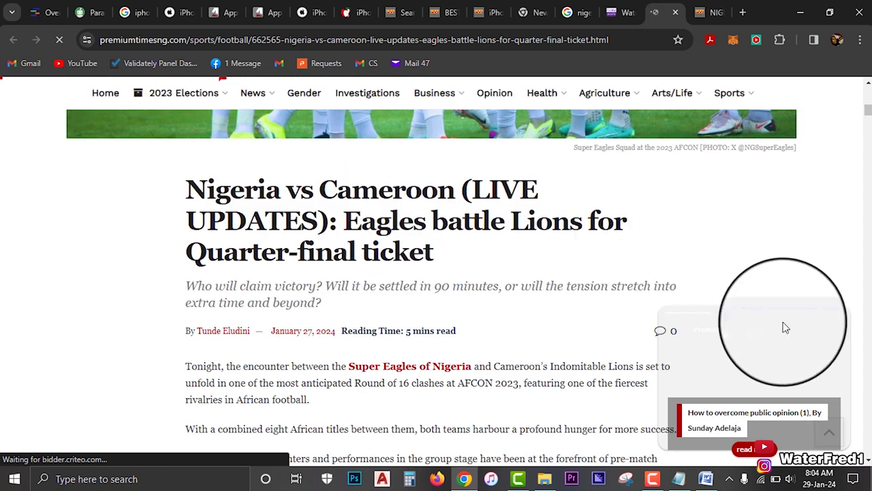
{"action": "scroll", "coordinate": [364, 319], "scroll_direction": "down", "scroll_amount": 3}
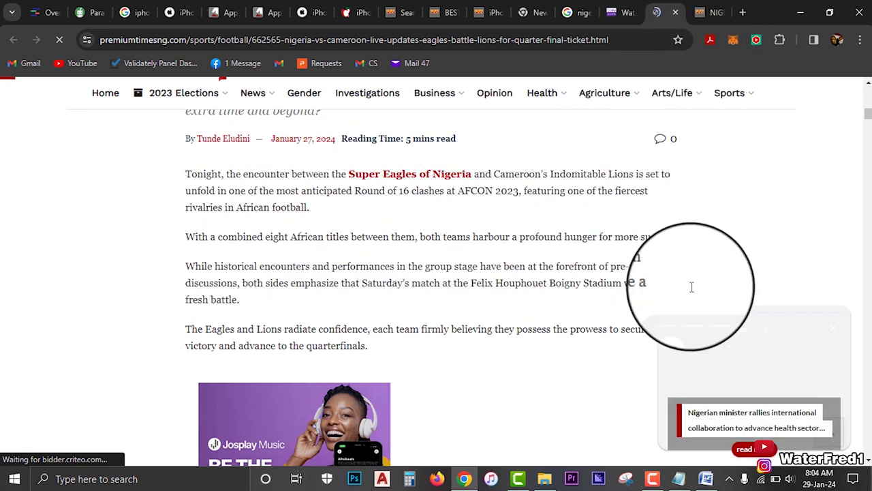
- Copy the first three paragraphs of the Premium Times article, from "Tonight, the encounter" to "fresh battle."
{"action": "left_click_drag", "start_coordinate": [239, 300], "coordinate": [183, 179]}
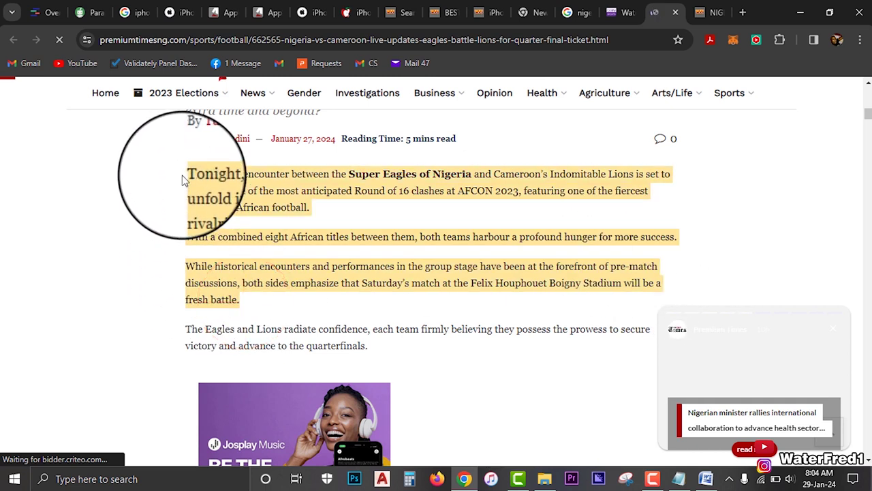
{"action": "right_click", "coordinate": [219, 182]}
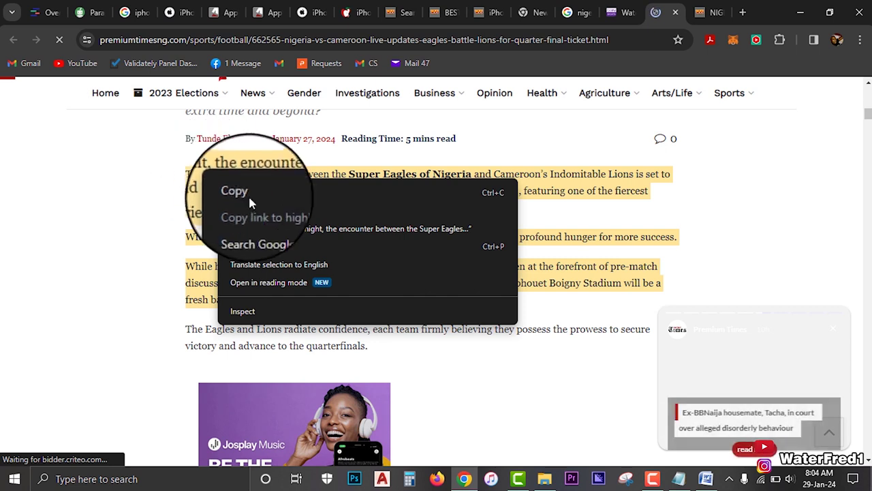
{"action": "left_click", "coordinate": [248, 193]}
- Switch to Word and delete the entire iPhone 15 article text
{"action": "left_click", "coordinate": [690, 479]}
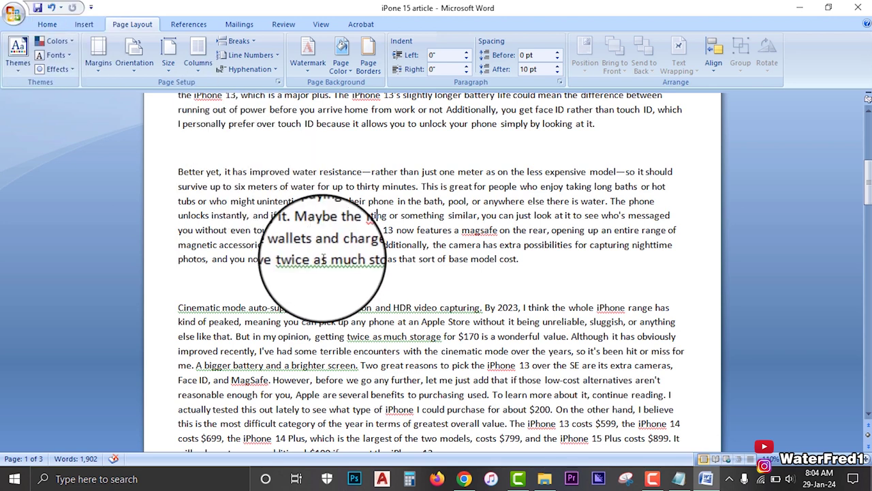
{"action": "key", "text": "ctrl+a"}
{"action": "key", "text": "Delete"}
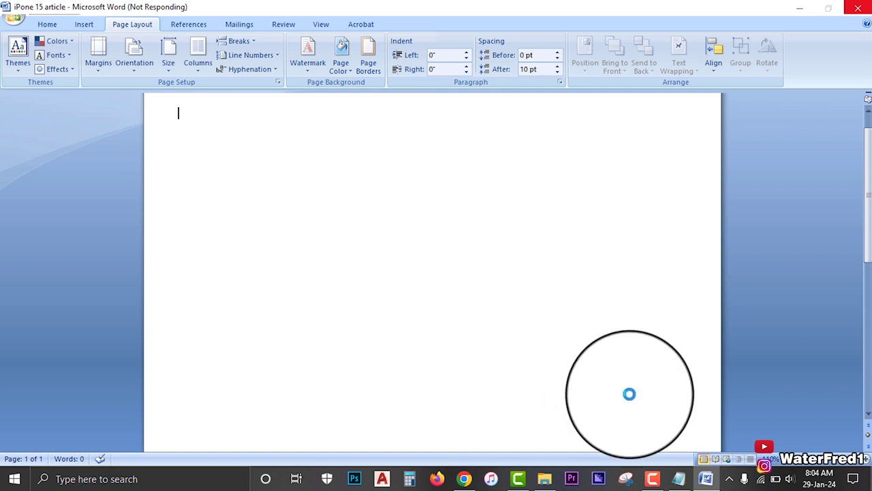
- Switch to Notepad, replace the whole iPhone 15 article with the copied Premium Times paragraphs, and start a new paragraph below them
{"action": "left_click", "coordinate": [678, 478]}
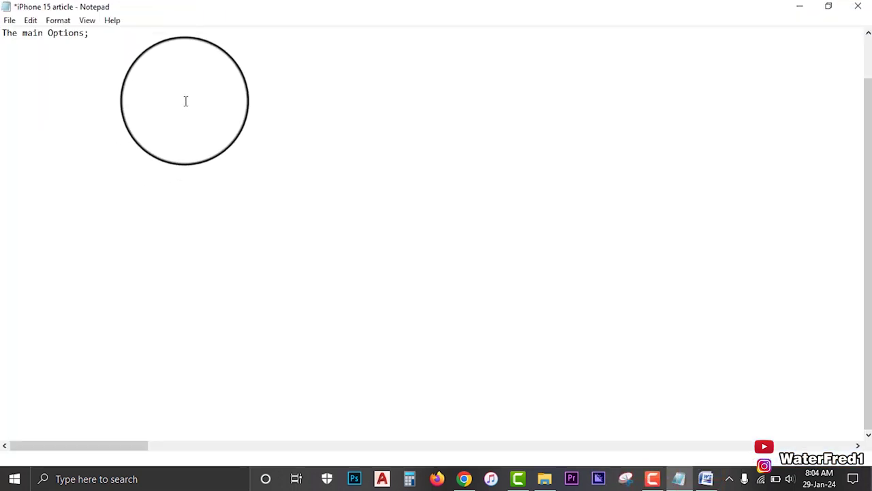
{"action": "key", "text": "ctrl+a"}
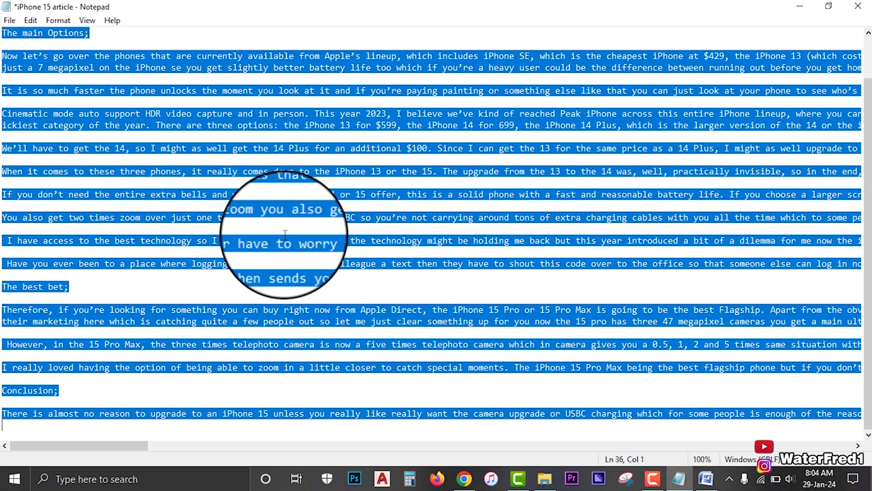
{"action": "key", "text": "Delete"}
{"action": "key", "text": "ctrl+v"}
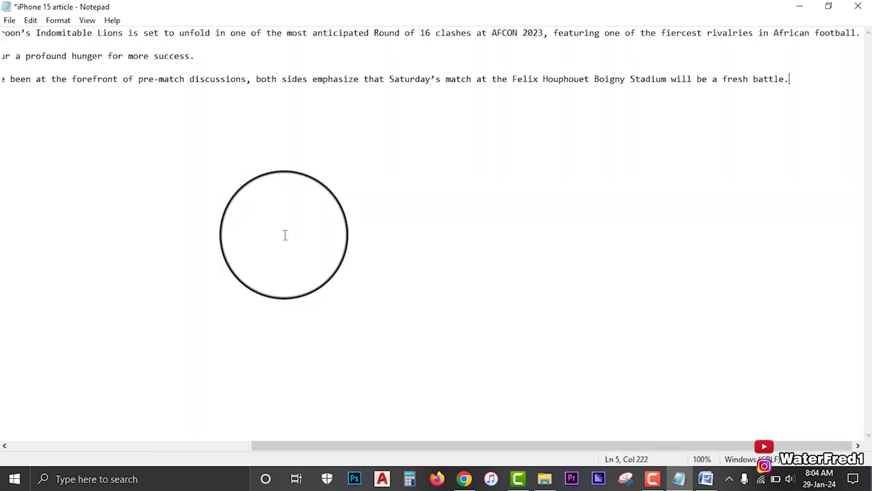
{"action": "key", "text": "ctrl+Home"}
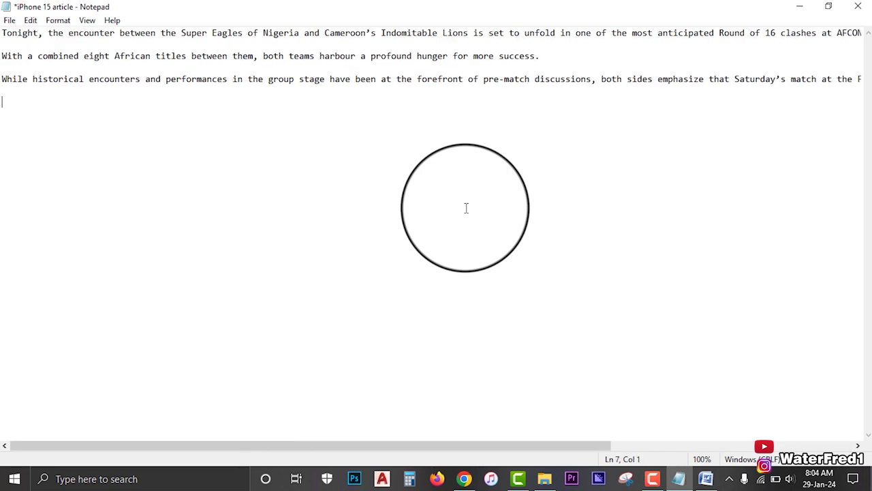
- Switch to Chrome and copy the line-up and first-half score paragraphs from the waterfred1.com Nigeria vs Cameroon article
{"action": "left_click", "coordinate": [464, 479]}
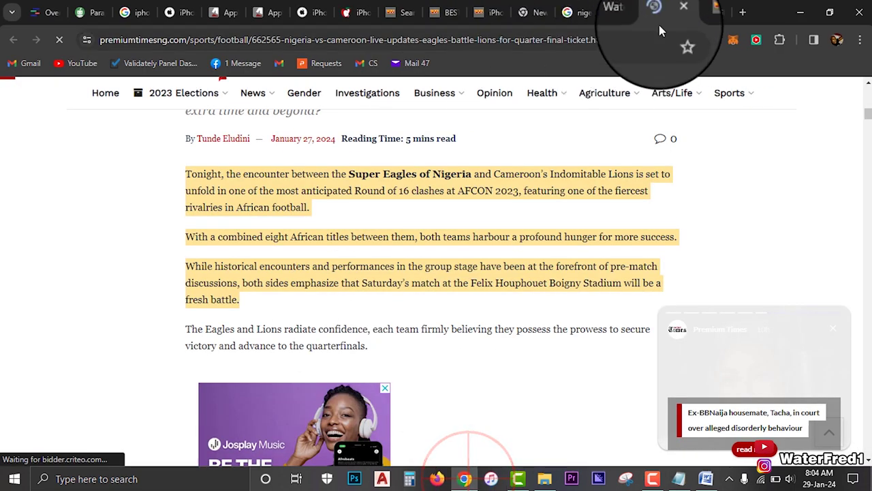
{"action": "left_click", "coordinate": [709, 12]}
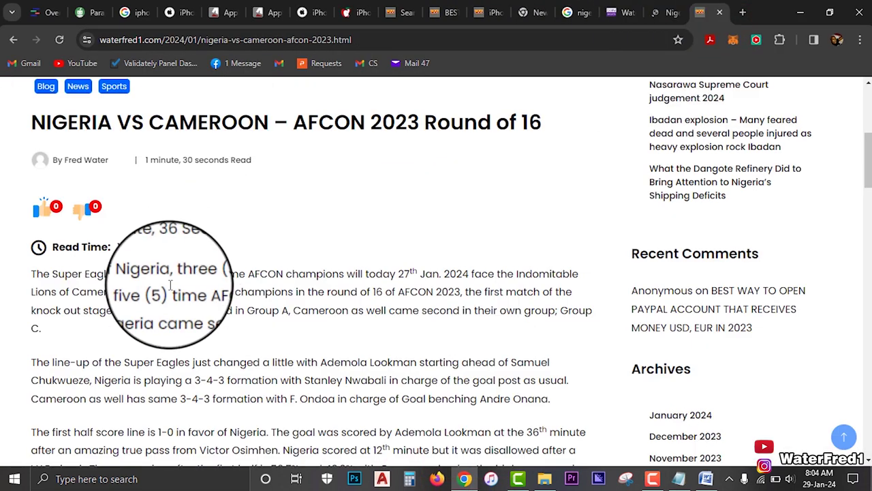
{"action": "scroll", "coordinate": [177, 289], "scroll_direction": "down", "scroll_amount": 3}
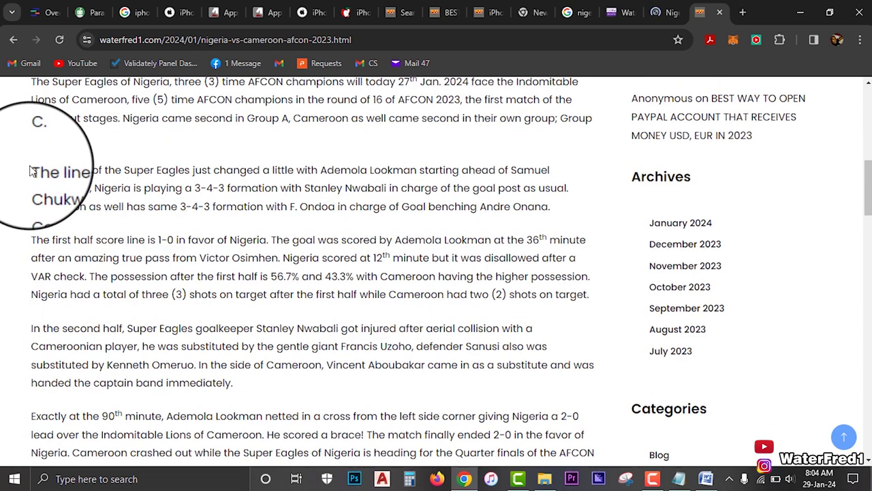
{"action": "scroll", "coordinate": [214, 148], "scroll_direction": "up", "scroll_amount": 3}
{"action": "scroll", "coordinate": [207, 197], "scroll_direction": "down", "scroll_amount": 2}
{"action": "scroll", "coordinate": [207, 197], "scroll_direction": "up", "scroll_amount": 1}
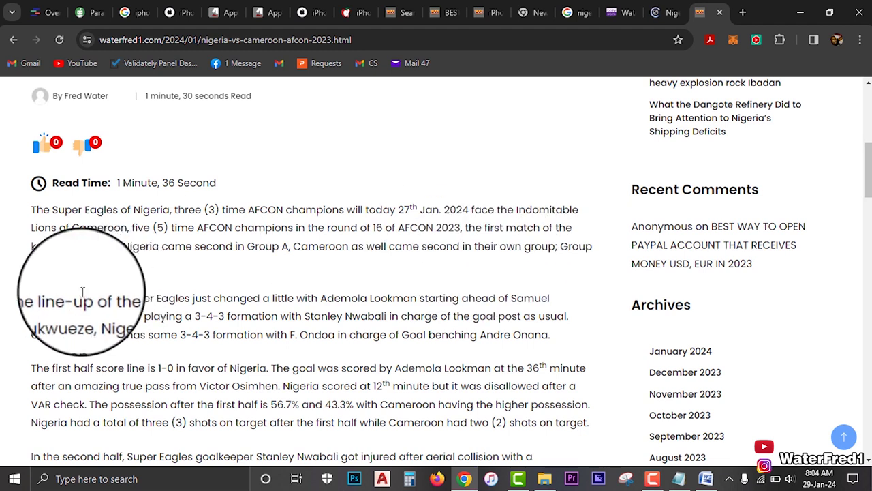
{"action": "left_click_drag", "start_coordinate": [32, 298], "coordinate": [590, 430]}
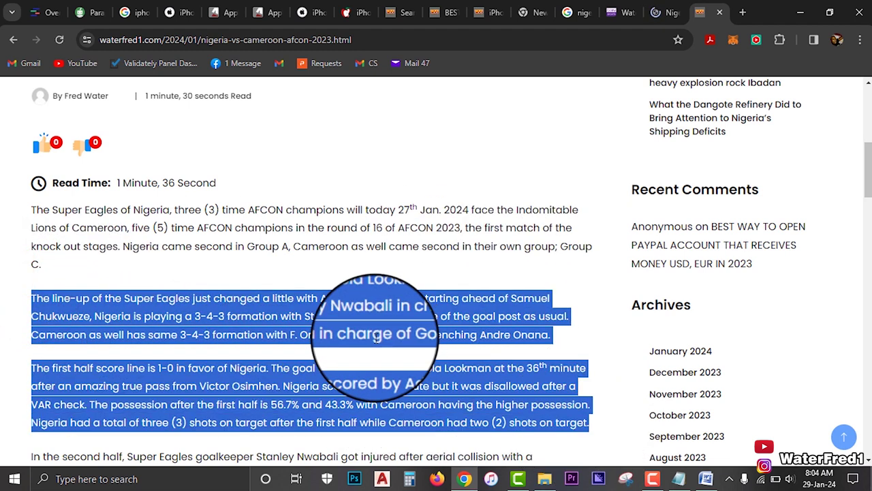
{"action": "right_click", "coordinate": [359, 176]}
{"action": "left_click", "coordinate": [392, 186]}
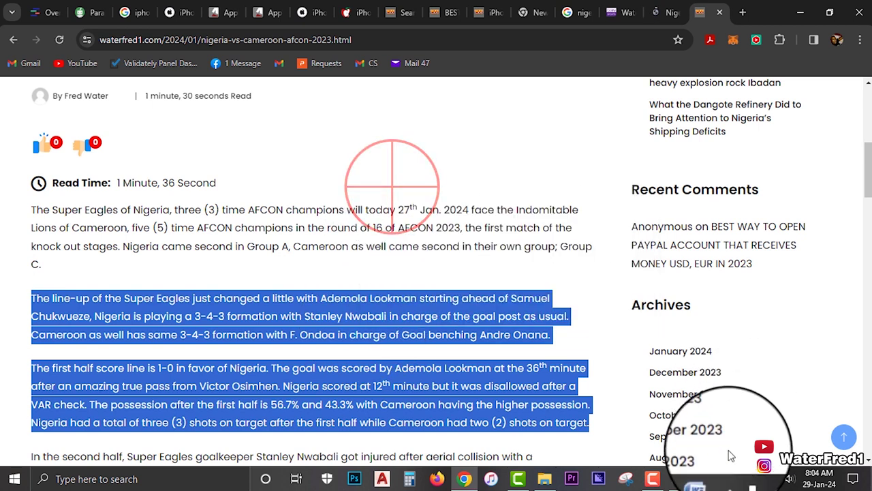
- Switch to Notepad, paste the waterfred1.com paragraphs below the existing text, and start a new paragraph
{"action": "left_click", "coordinate": [679, 478]}
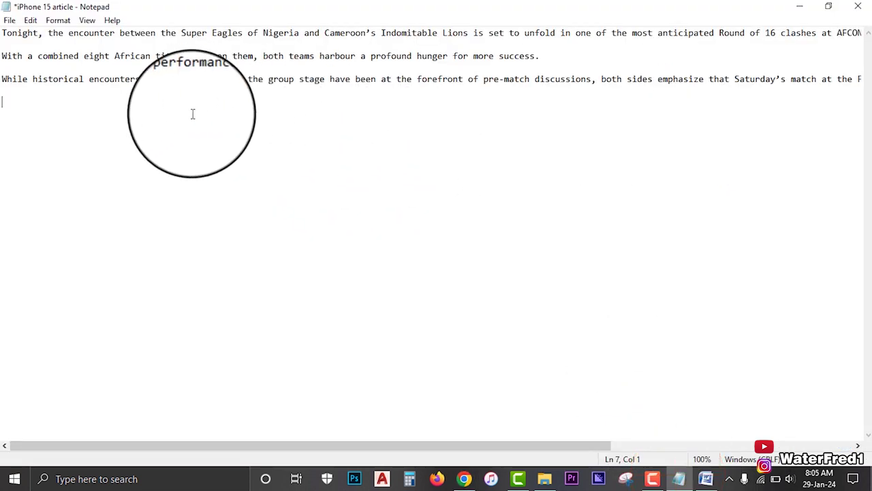
{"action": "key", "text": "ctrl+v"}
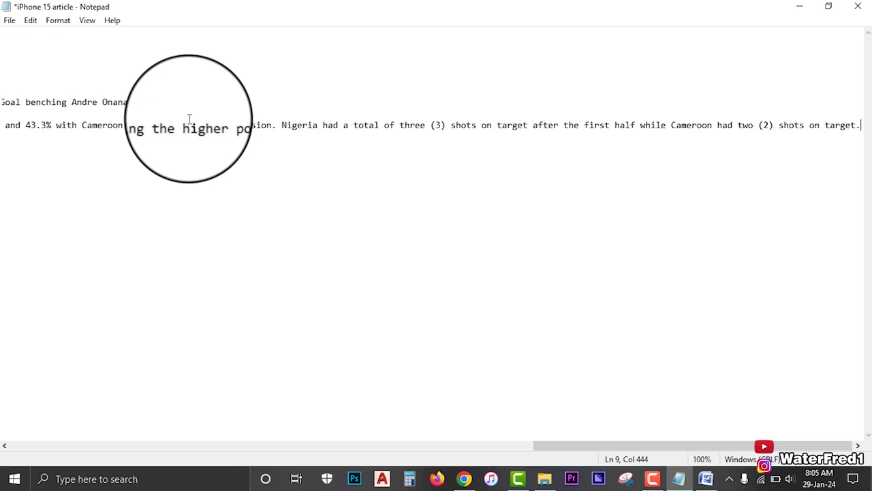
{"action": "key", "text": "Return"}
{"action": "key", "text": "Return"}
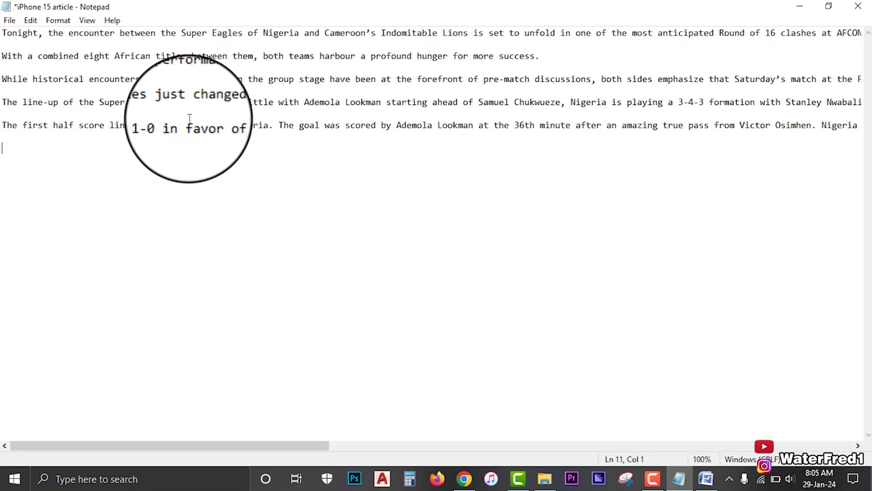
- Switch to Chrome and copy the closing paragraph starting "Lookman sealed the victory" from the beIN SPORTS article
{"action": "left_click", "coordinate": [464, 479]}
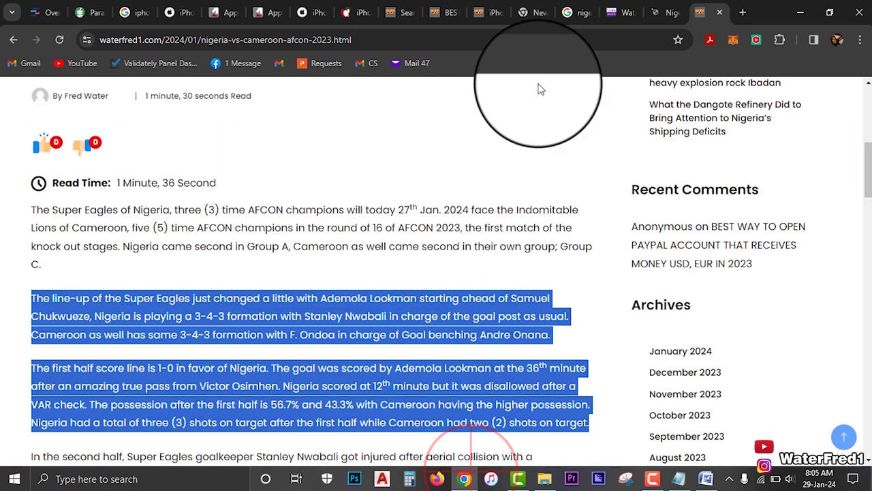
{"action": "left_click", "coordinate": [617, 14]}
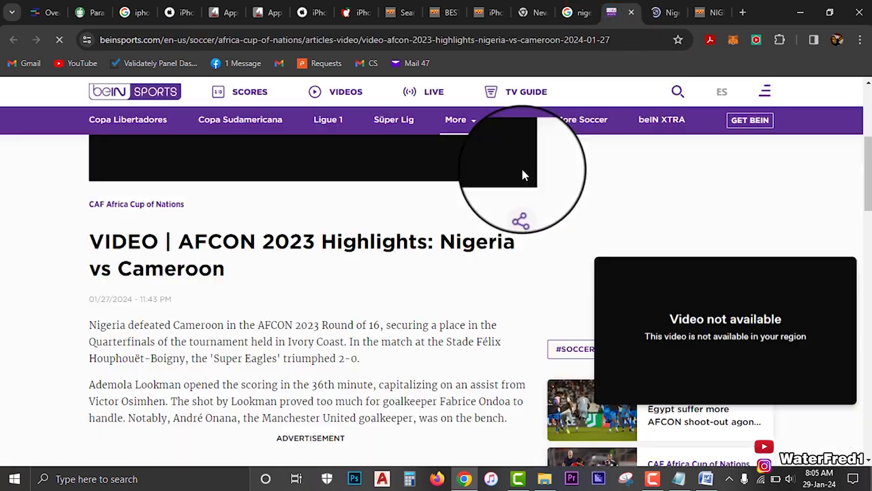
{"action": "scroll", "coordinate": [255, 361], "scroll_direction": "down", "scroll_amount": 6}
{"action": "scroll", "coordinate": [255, 345], "scroll_direction": "up", "scroll_amount": 2}
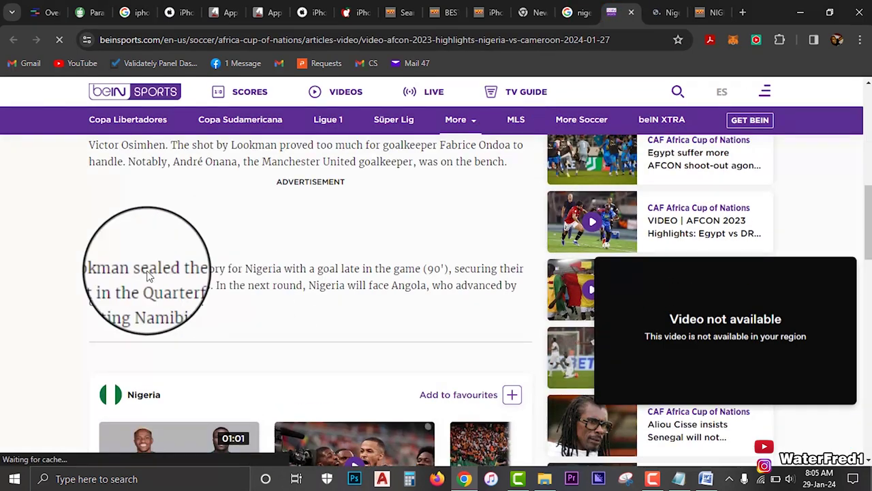
{"action": "left_click_drag", "start_coordinate": [85, 267], "coordinate": [250, 306]}
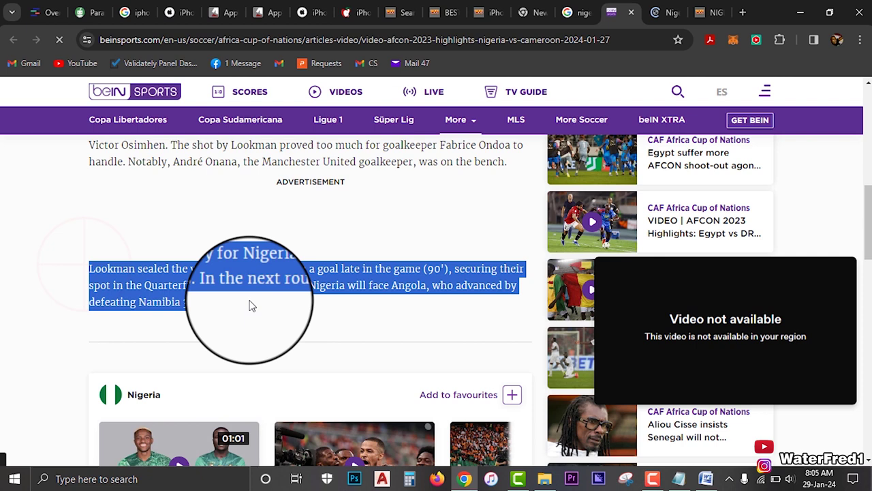
{"action": "right_click", "coordinate": [319, 273]}
{"action": "left_click", "coordinate": [339, 288]}
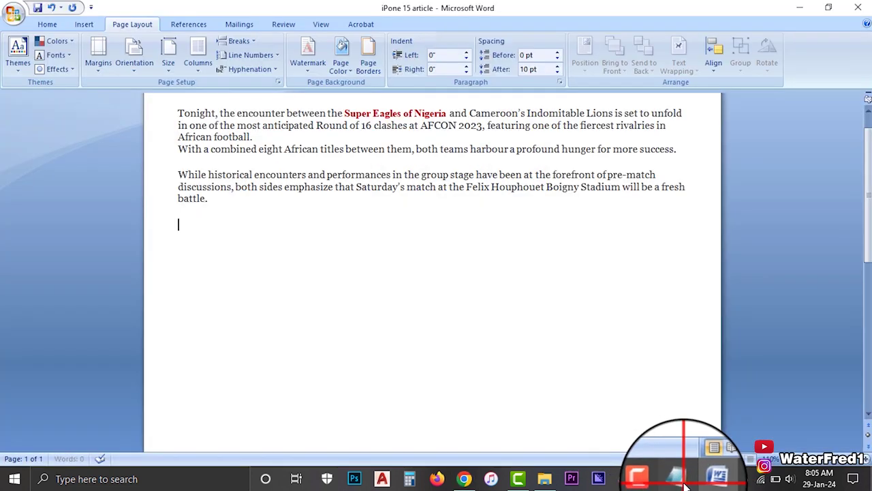
- Switch to Notepad and add the copied beIN SPORTS paragraph at the end of the text
{"action": "left_click", "coordinate": [680, 479]}
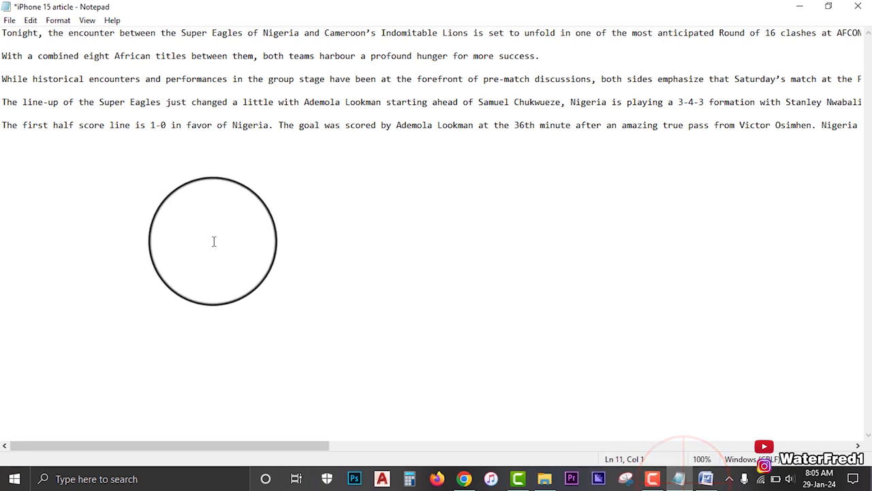
{"action": "key", "text": "ctrl+v"}
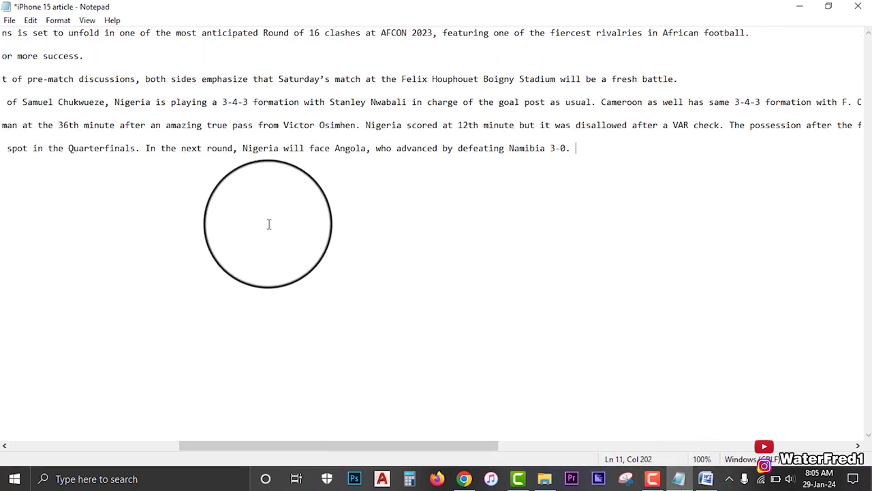
{"action": "left_click_drag", "start_coordinate": [286, 446], "coordinate": [67, 439]}
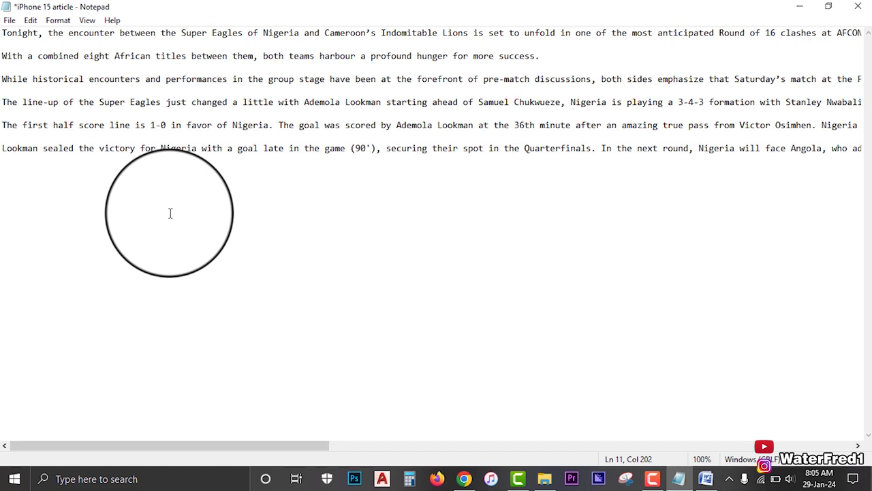
- Copy the complete combined Nigeria vs Cameroon text from Notepad
{"action": "key", "text": "ctrl+a"}
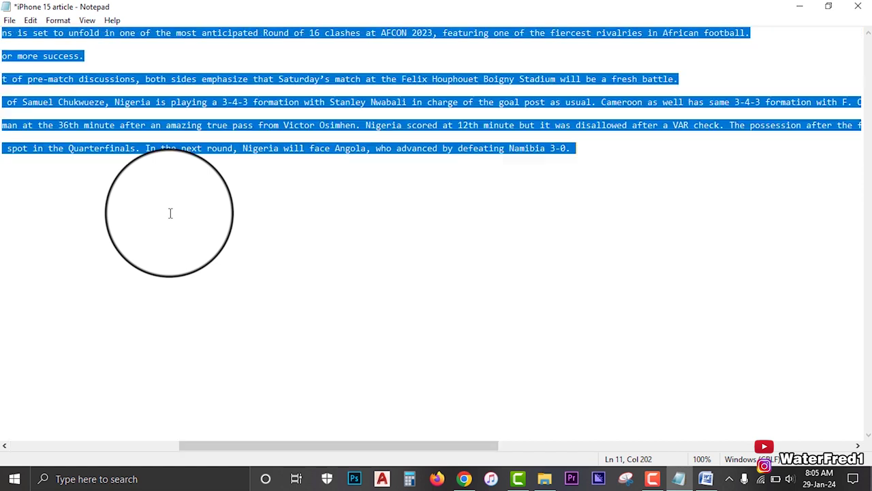
{"action": "right_click", "coordinate": [140, 88]}
{"action": "left_click", "coordinate": [169, 129]}
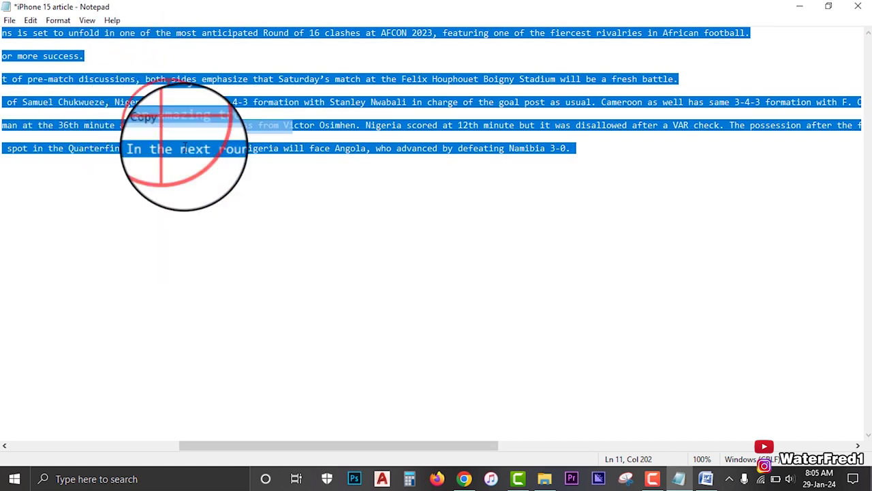
- Switch to Chrome and start a new search in Quetext
{"action": "left_click", "coordinate": [464, 478]}
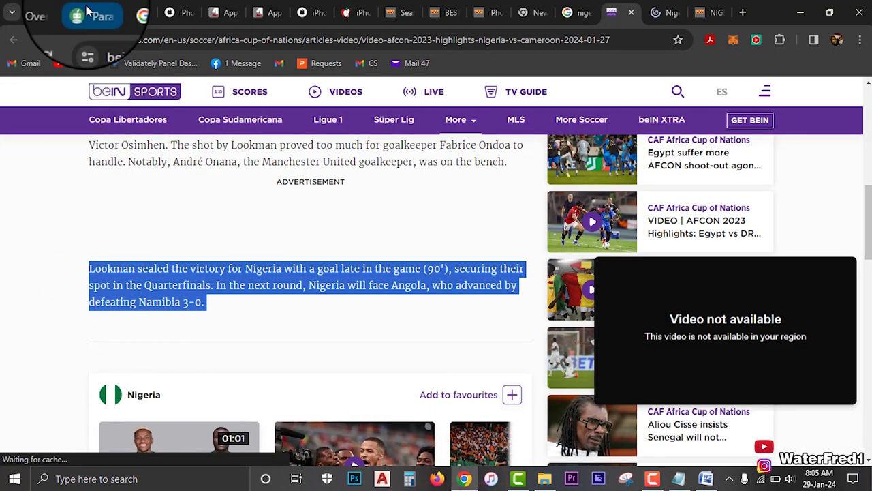
{"action": "left_click", "coordinate": [89, 13]}
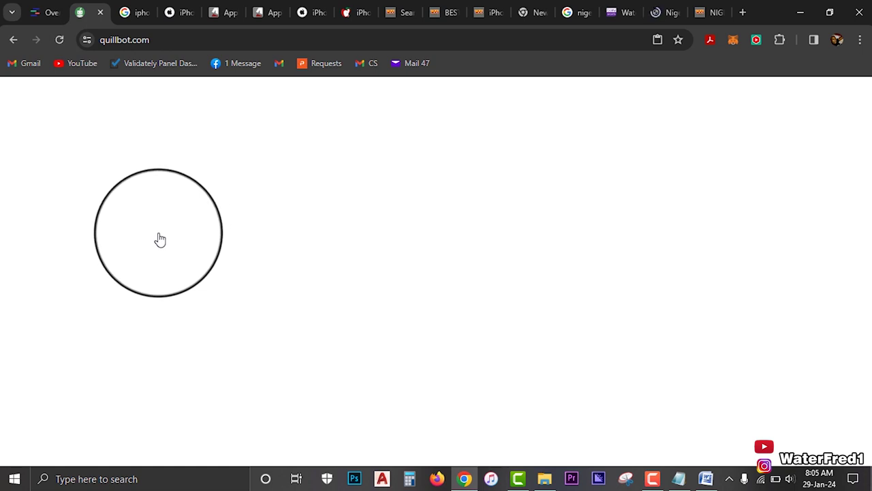
{"action": "left_click", "coordinate": [56, 5]}
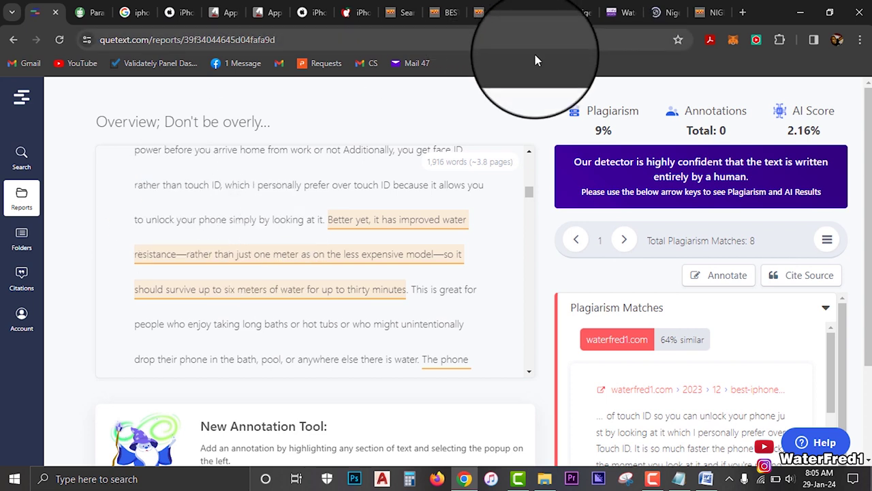
{"action": "left_click", "coordinate": [23, 155]}
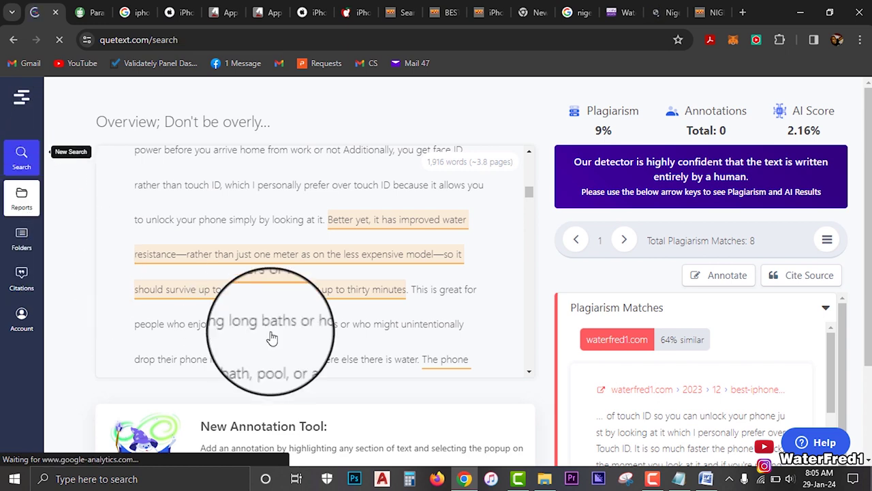
- Switch to Word and delete the pasted Premium Times paragraphs to leave the document empty
{"action": "left_click", "coordinate": [707, 478]}
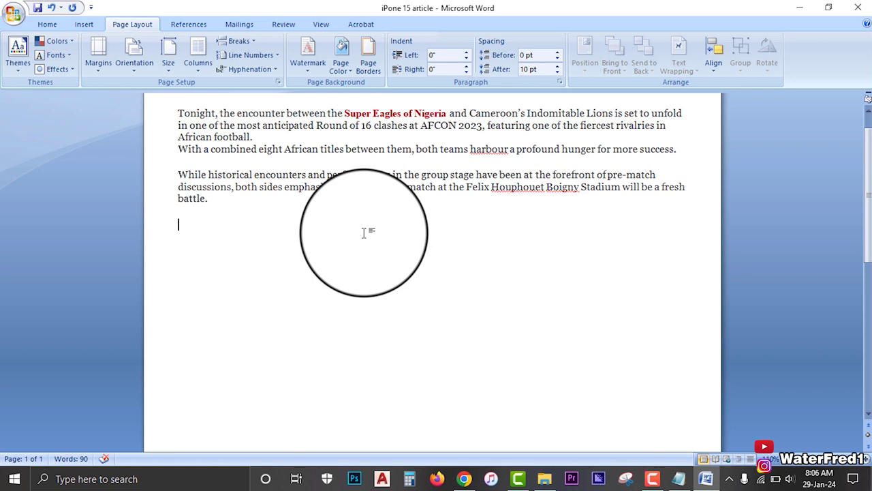
{"action": "key", "text": "ctrl+a"}
{"action": "key", "text": "Delete"}
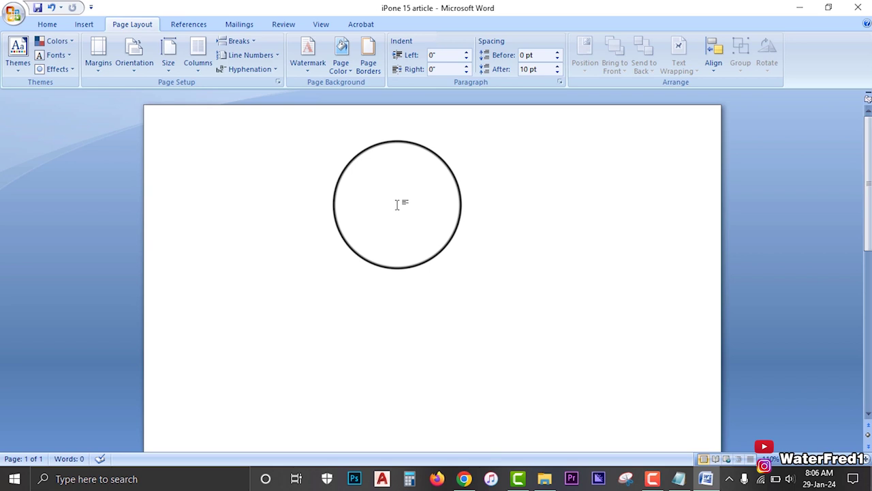
- Switch to Chrome and reload the blank QuillBot page
{"action": "left_click", "coordinate": [464, 478]}
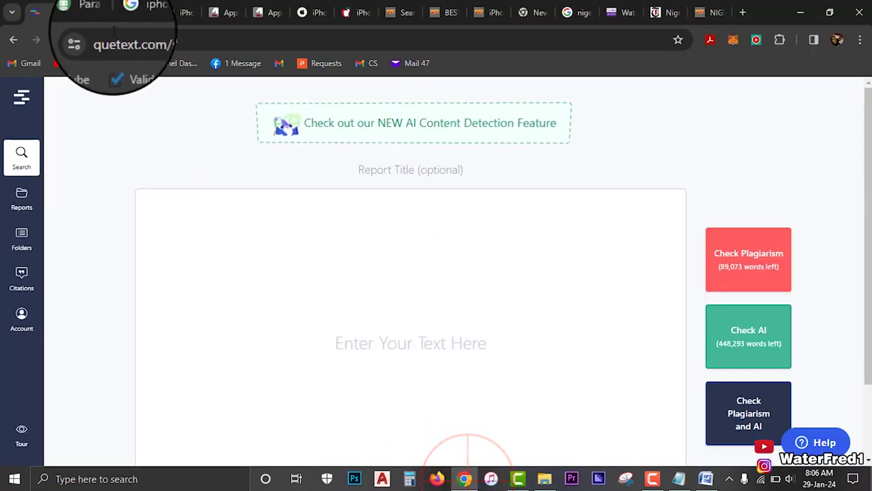
{"action": "left_click", "coordinate": [93, 13]}
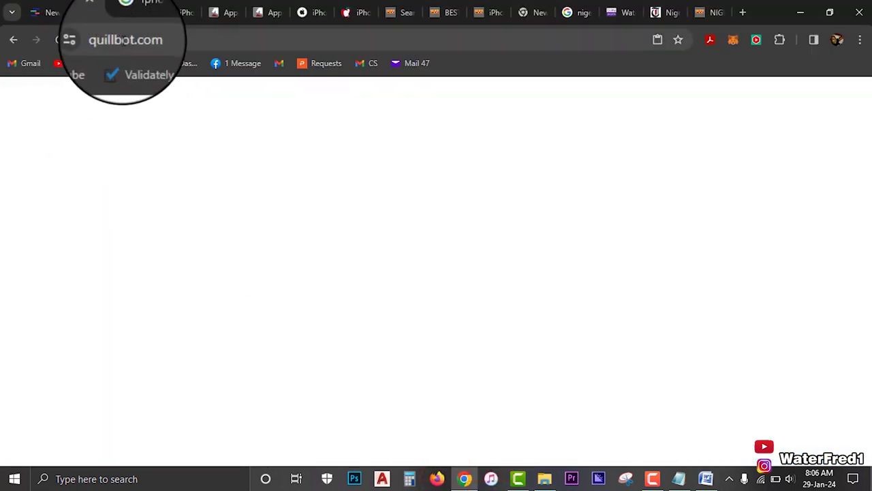
{"action": "left_click", "coordinate": [59, 40]}
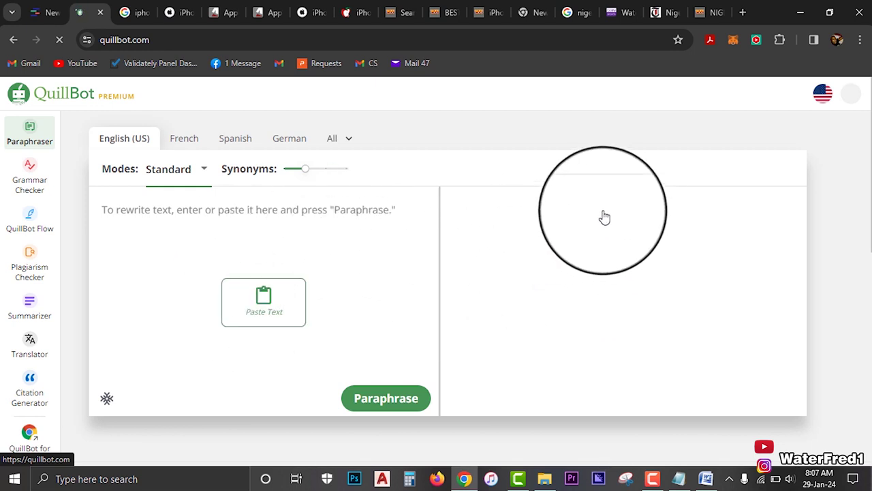
- Return to the Quetext search page and place the cursor in its empty text box
{"action": "left_click", "coordinate": [43, 13]}
{"action": "left_click", "coordinate": [392, 252]}
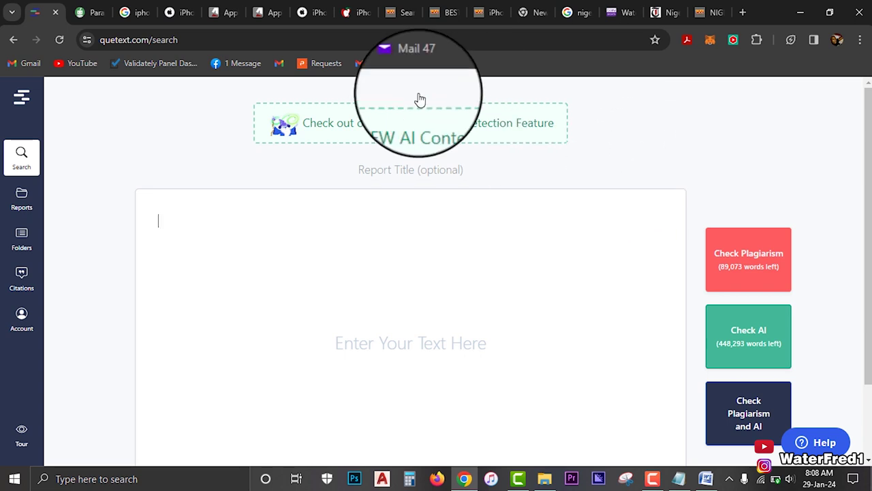
{"action": "scroll", "coordinate": [225, 224], "scroll_direction": "down", "scroll_amount": 1}
{"action": "scroll", "coordinate": [225, 224], "scroll_direction": "up", "scroll_amount": 1}
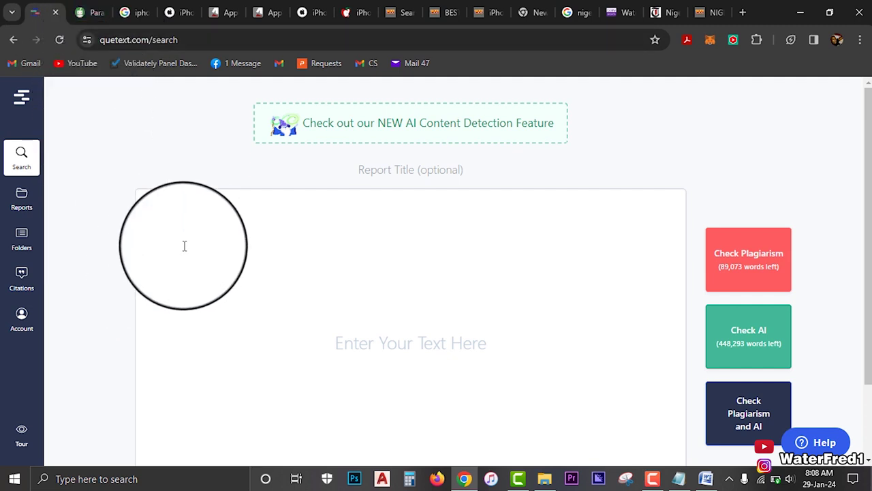
{"action": "scroll", "coordinate": [269, 263], "scroll_direction": "down", "scroll_amount": 1}
{"action": "scroll", "coordinate": [269, 263], "scroll_direction": "up", "scroll_amount": 1}
{"action": "left_click", "coordinate": [300, 248]}
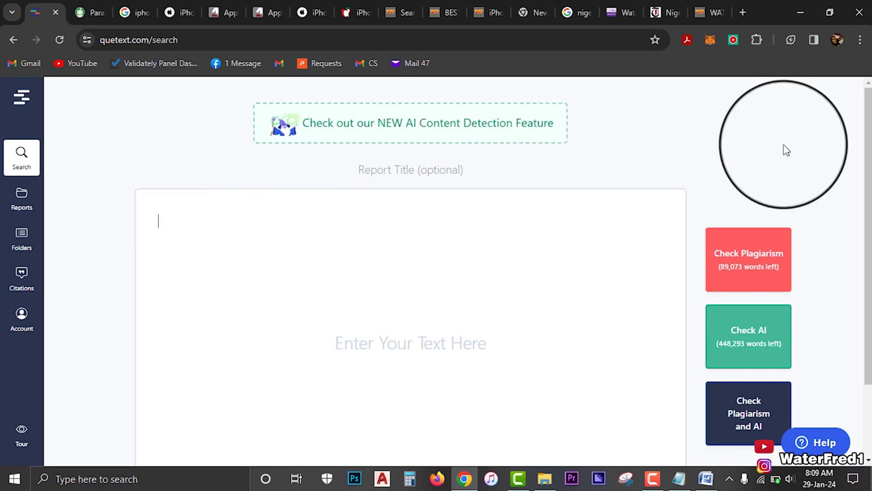